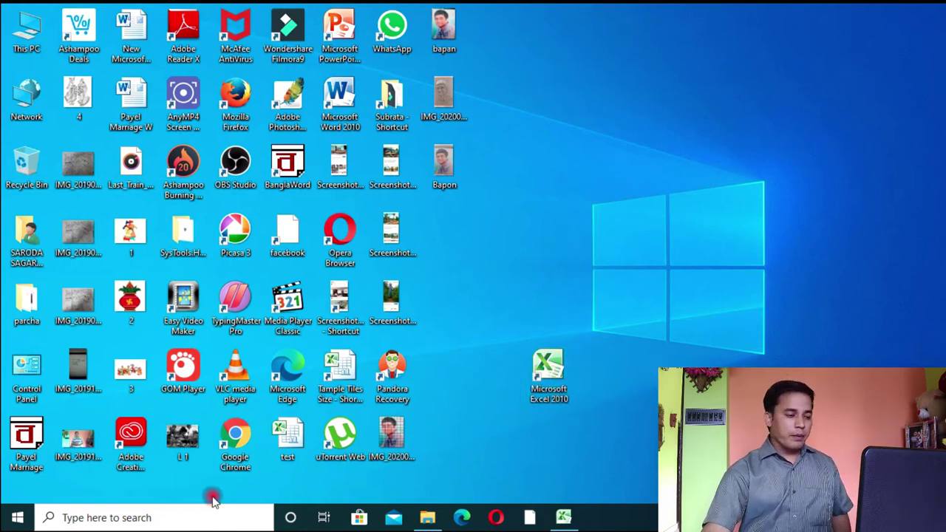
- Launch Microsoft Excel 2010 from the Microsoft Office folder in the Start menu
{"action": "left_click", "coordinate": [11, 521]}
{"action": "scroll", "coordinate": [148, 373], "scroll_direction": "down", "scroll_amount": 5}
{"action": "scroll", "coordinate": [151, 375], "scroll_direction": "down", "scroll_amount": 8}
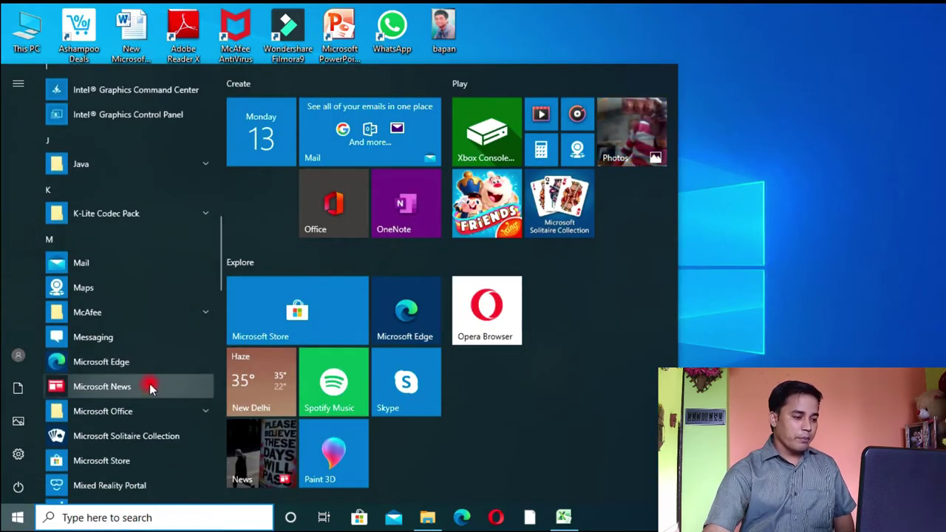
{"action": "scroll", "coordinate": [150, 384], "scroll_direction": "down", "scroll_amount": 1}
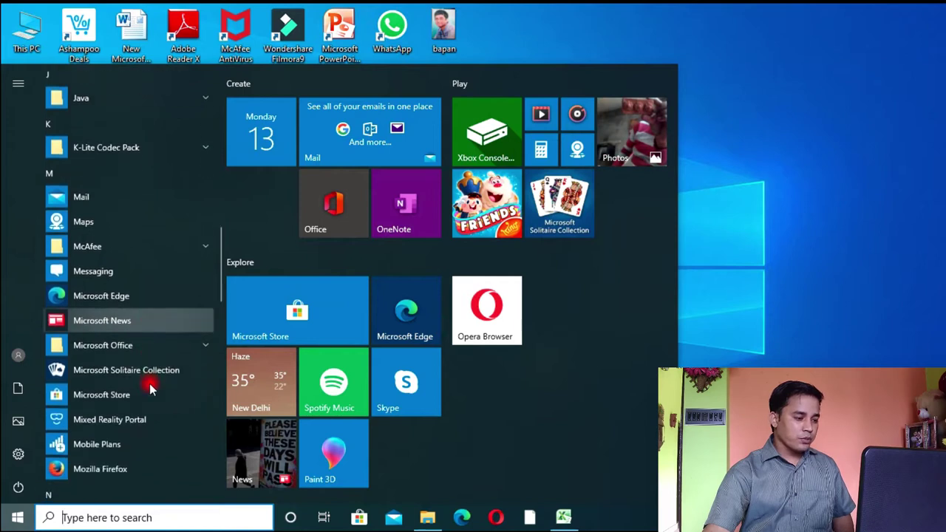
{"action": "left_click", "coordinate": [143, 345]}
{"action": "scroll", "coordinate": [156, 412], "scroll_direction": "down", "scroll_amount": 2}
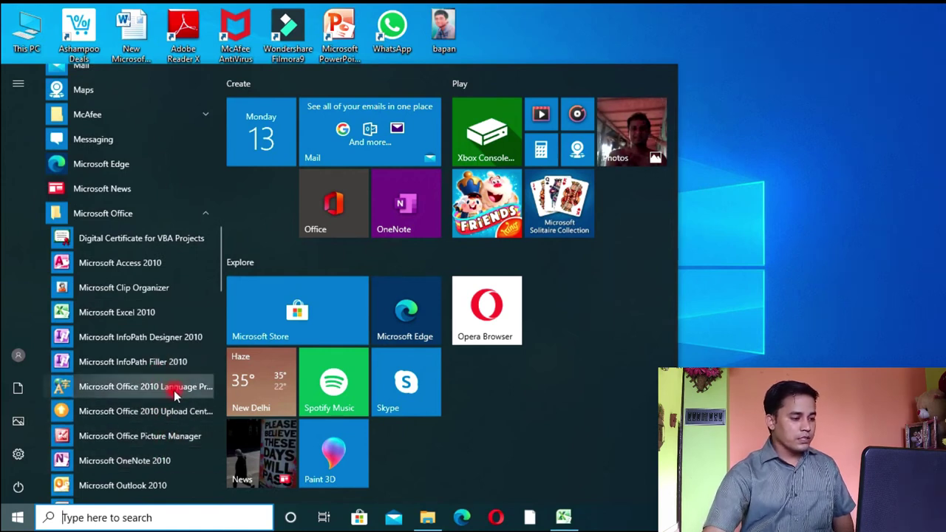
{"action": "left_click", "coordinate": [157, 314]}
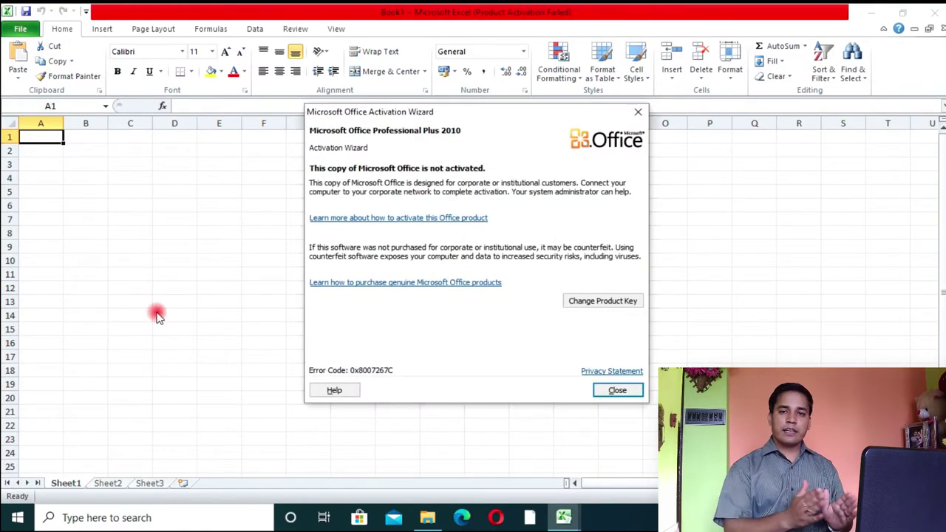
- Dismiss the Activation Wizard, restart Excel via Win+R 'excel', and dismiss the wizard again
{"action": "left_click", "coordinate": [625, 390]}
{"action": "left_click", "coordinate": [933, 12]}
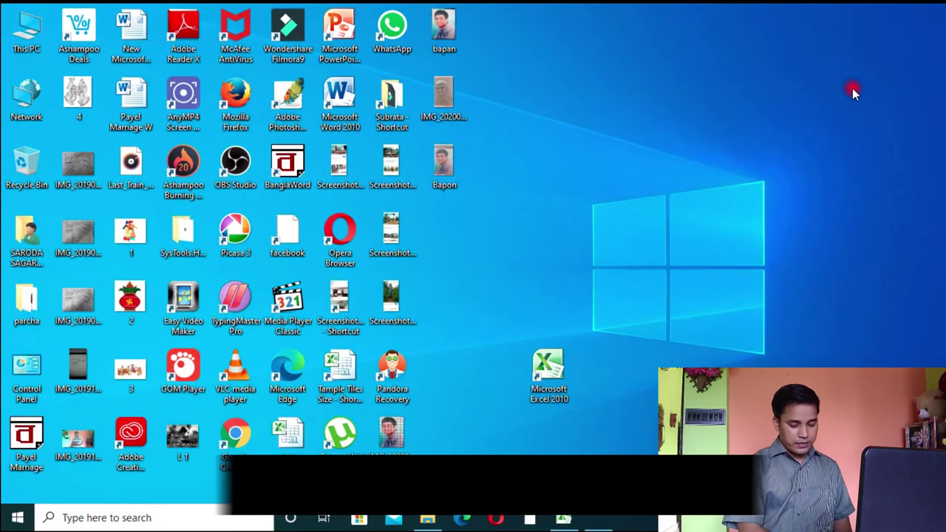
{"action": "key", "text": "super+r"}
{"action": "key", "text": "Return"}
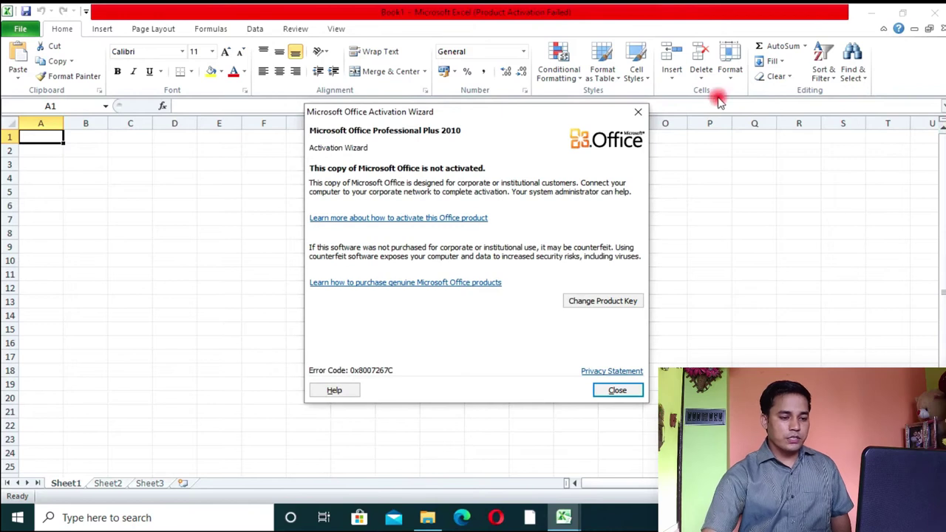
{"action": "left_click", "coordinate": [624, 391]}
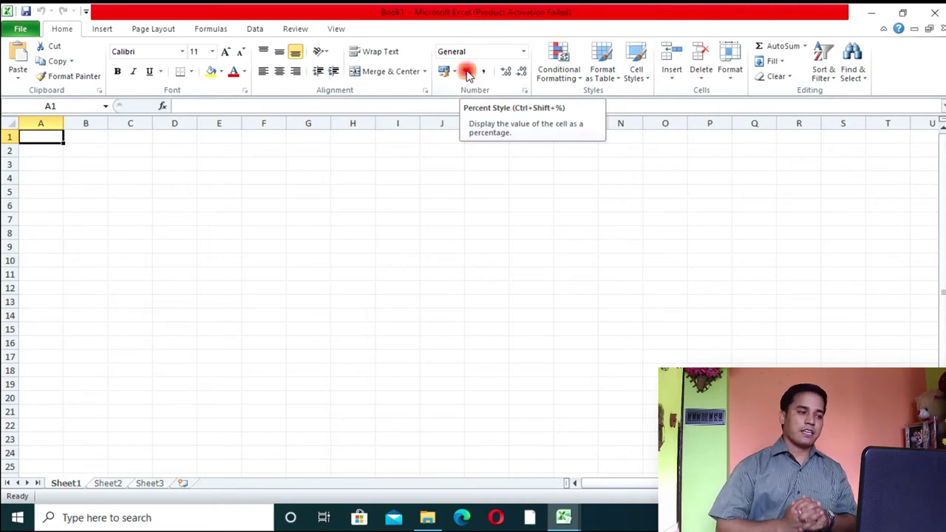
- Save the blank workbook to the Desktop as 'Test 1'
{"action": "left_click", "coordinate": [23, 29]}
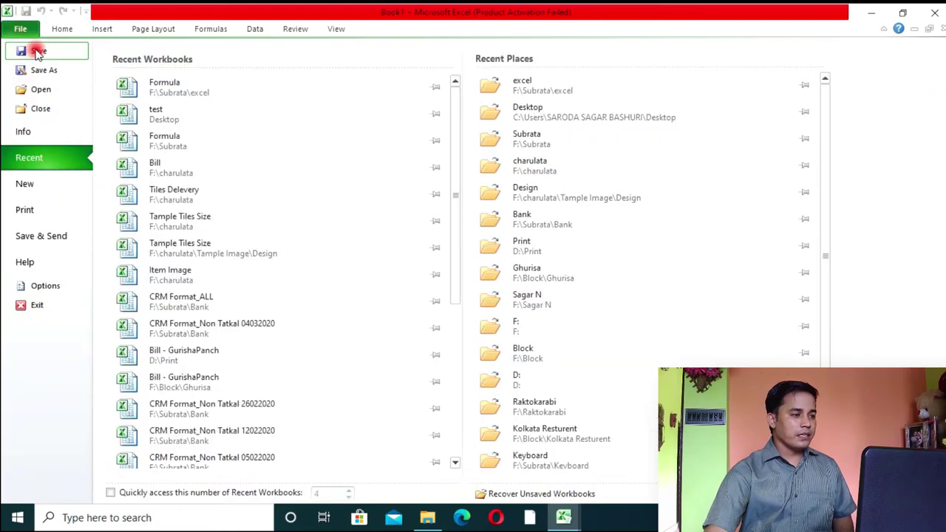
{"action": "left_click", "coordinate": [35, 49]}
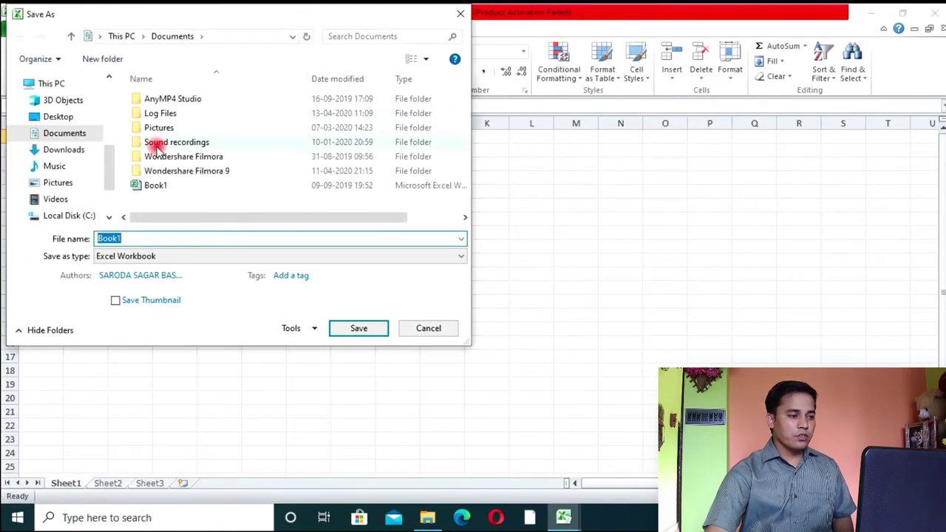
{"action": "left_click", "coordinate": [61, 116]}
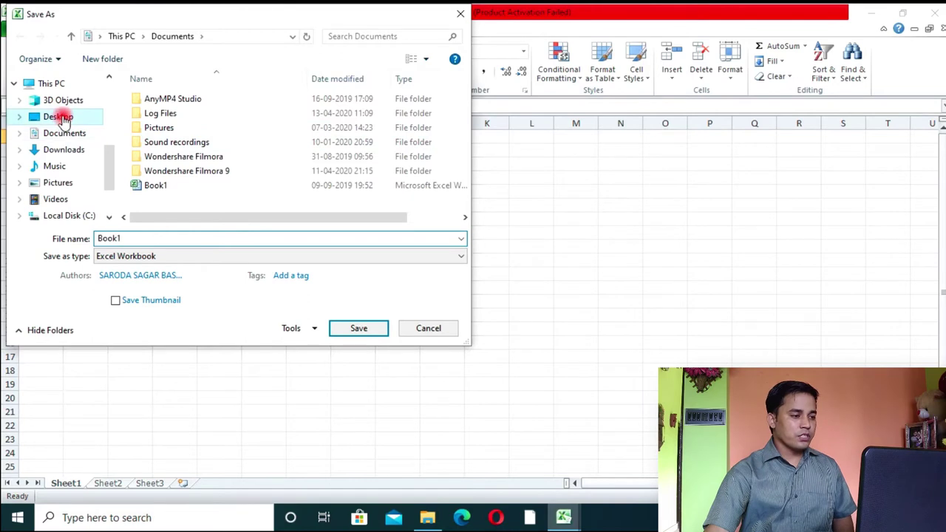
{"action": "double_click", "coordinate": [148, 236]}
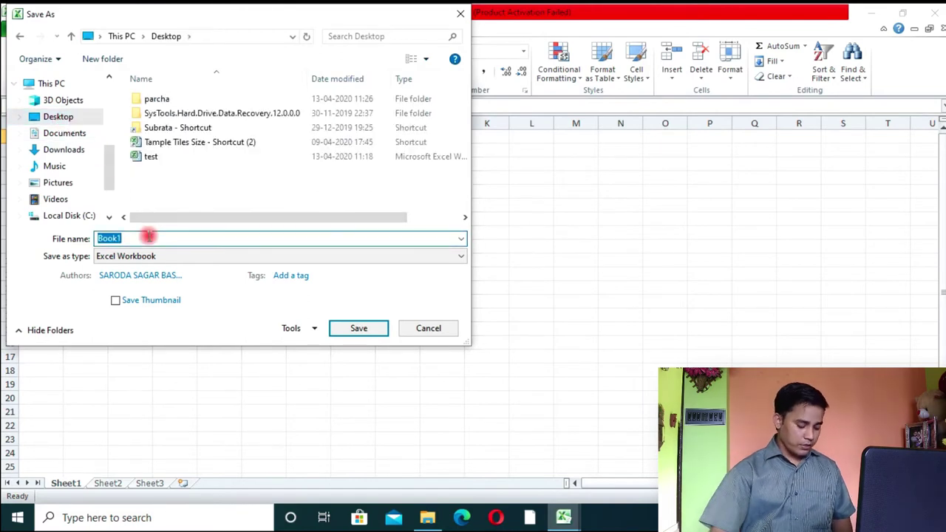
{"action": "type", "text": "Test 1"}
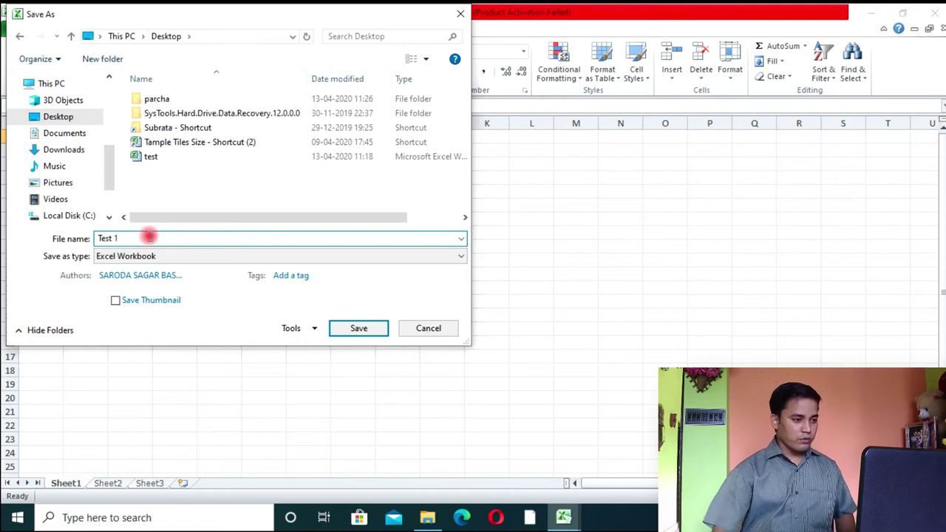
{"action": "left_click", "coordinate": [358, 329]}
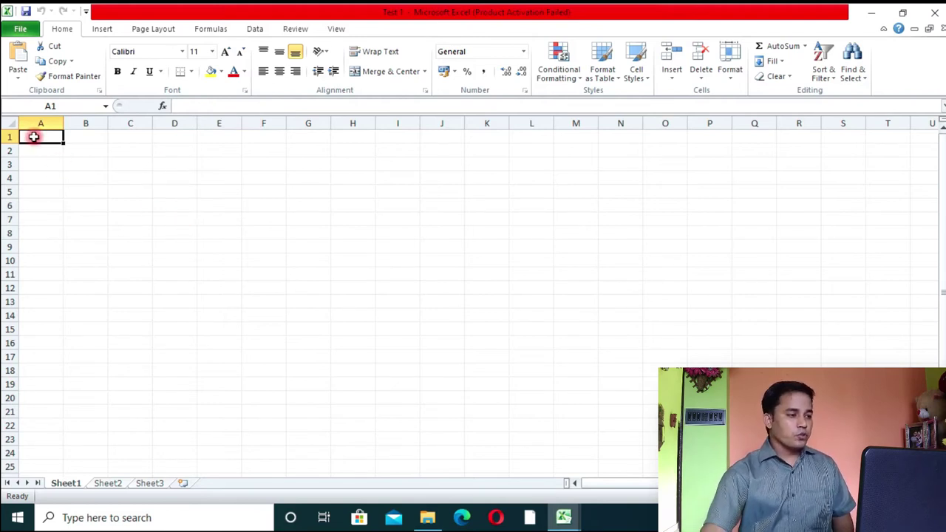
{"action": "left_click", "coordinate": [101, 164]}
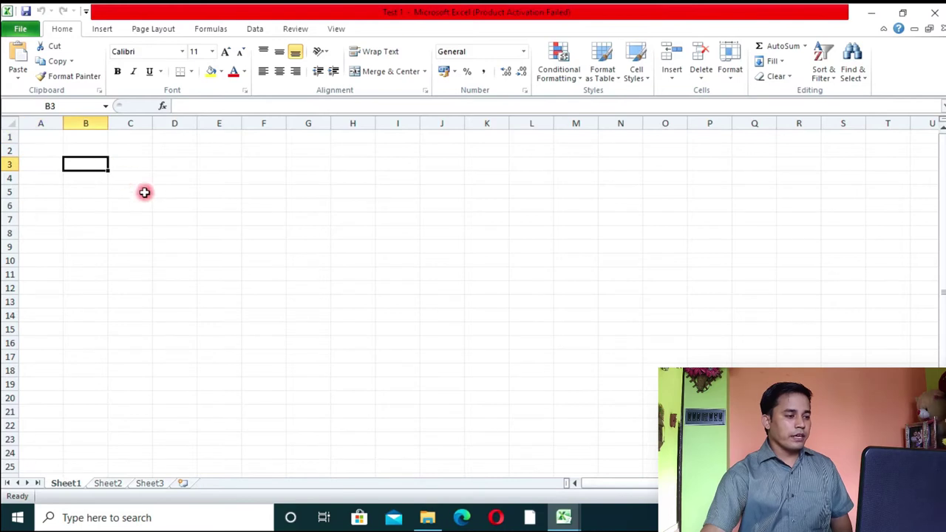
{"action": "left_click", "coordinate": [40, 123]}
{"action": "left_click", "coordinate": [86, 124]}
{"action": "left_click", "coordinate": [130, 124]}
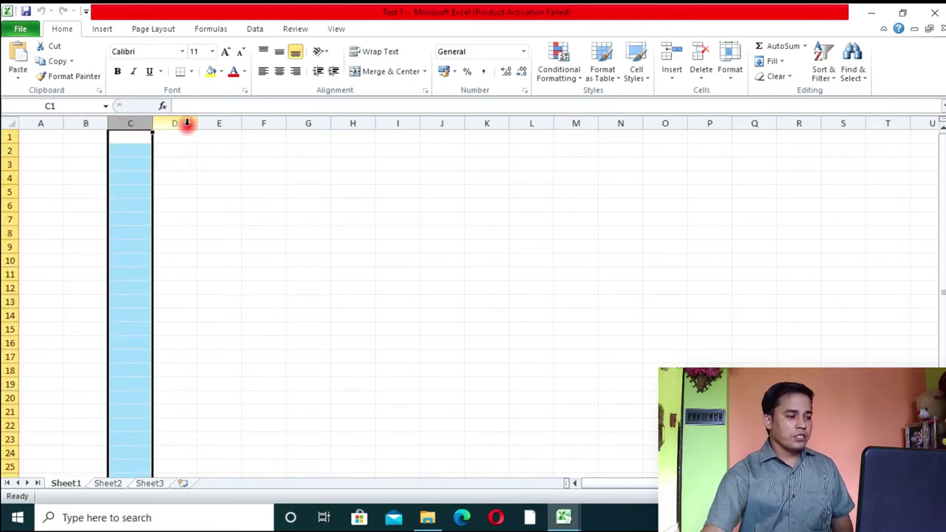
{"action": "left_click", "coordinate": [187, 123]}
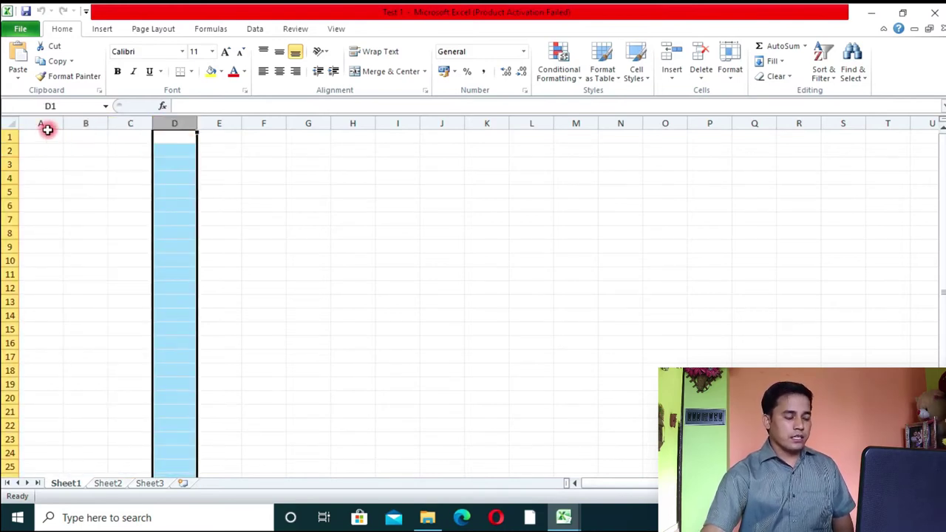
{"action": "left_click", "coordinate": [9, 138]}
{"action": "left_click", "coordinate": [9, 150]}
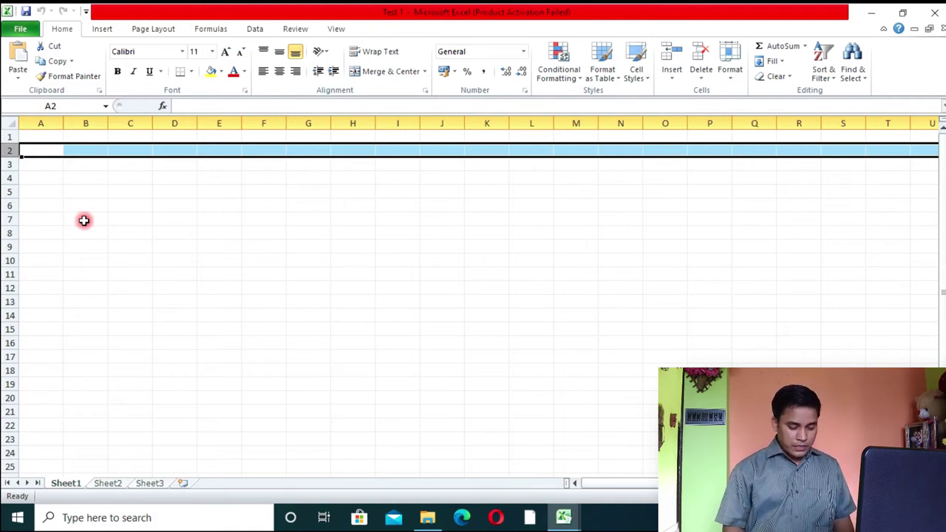
{"action": "key", "text": "ctrl+Down"}
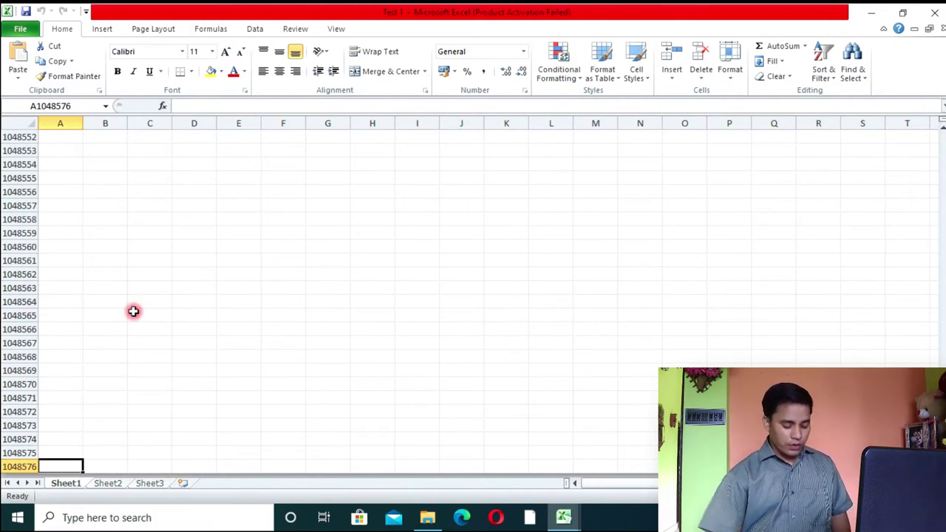
{"action": "key", "text": "ctrl+Right"}
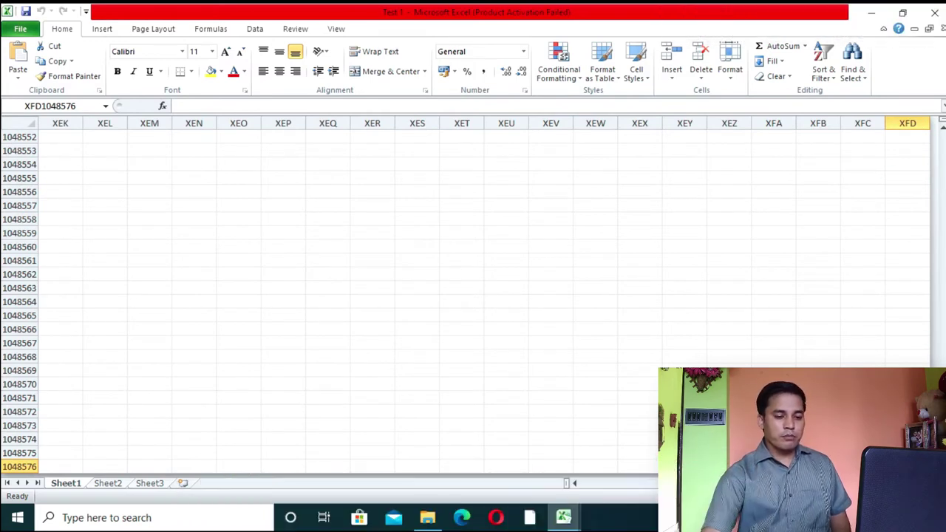
{"action": "key", "text": "ctrl+Home"}
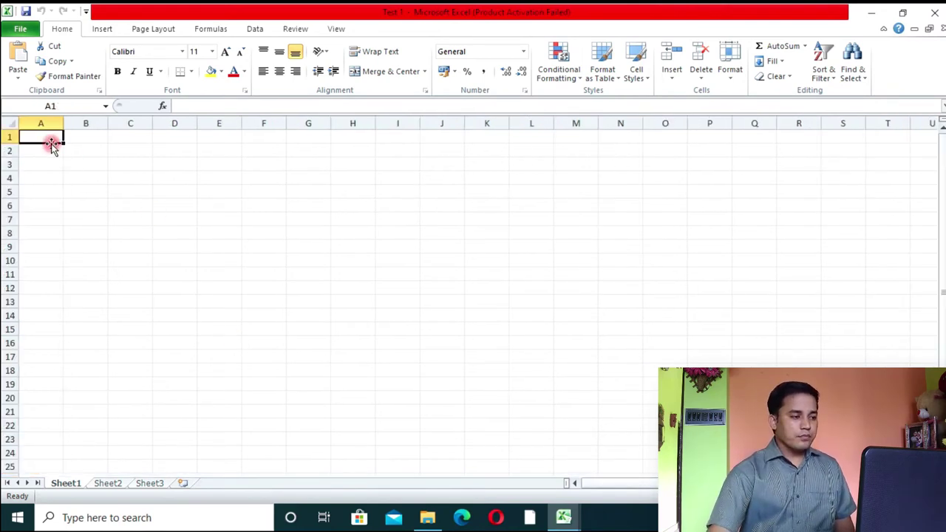
{"action": "left_click", "coordinate": [138, 167]}
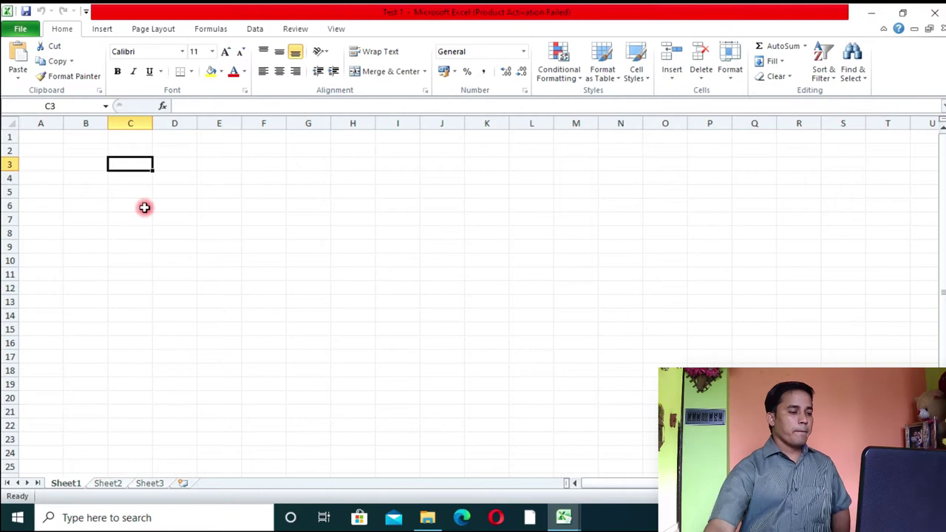
{"action": "left_click", "coordinate": [51, 105]}
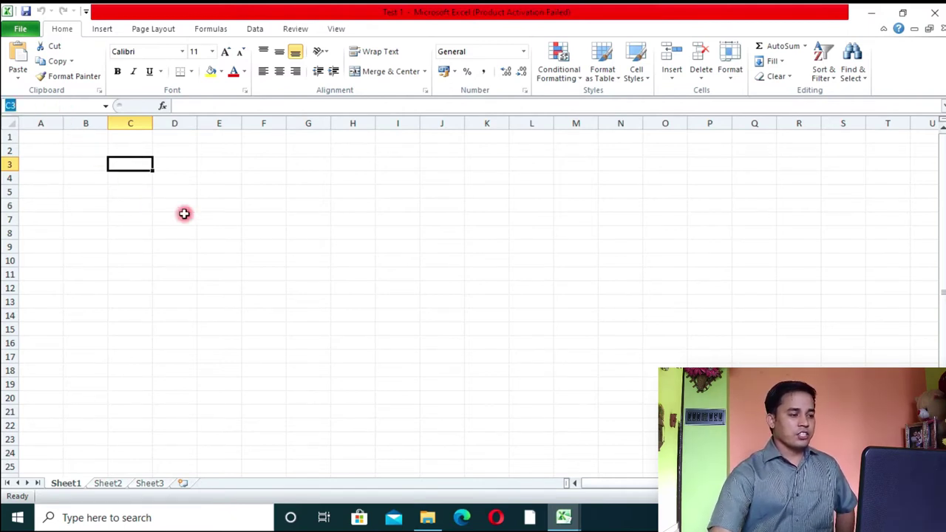
{"action": "left_click", "coordinate": [251, 208]}
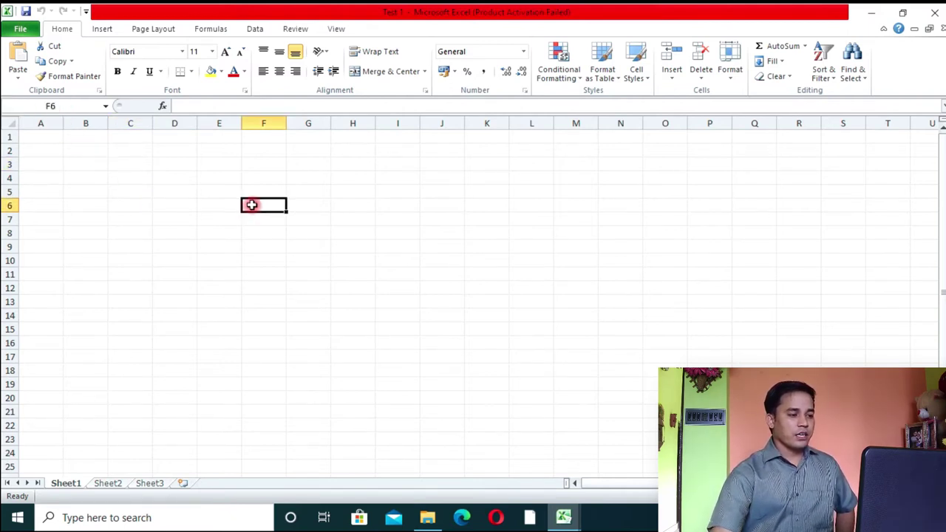
{"action": "left_click", "coordinate": [442, 192]}
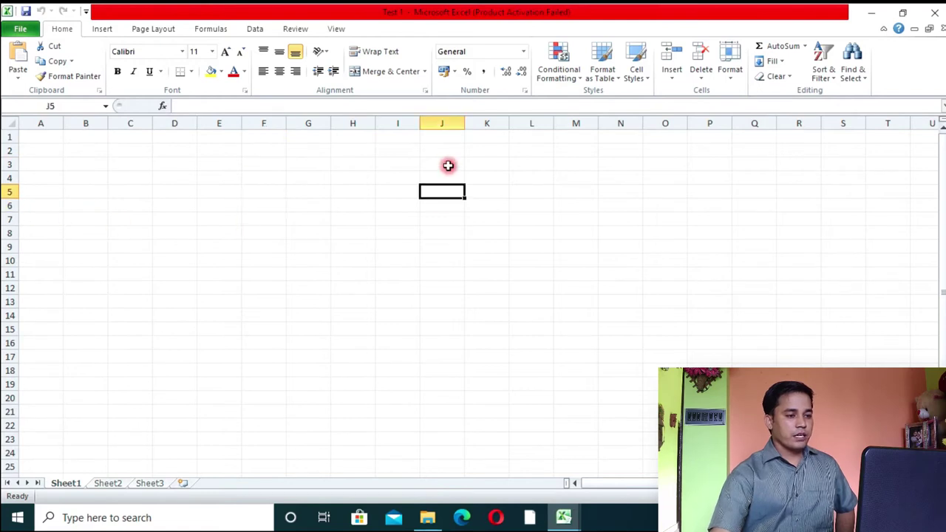
{"action": "left_click", "coordinate": [210, 300]}
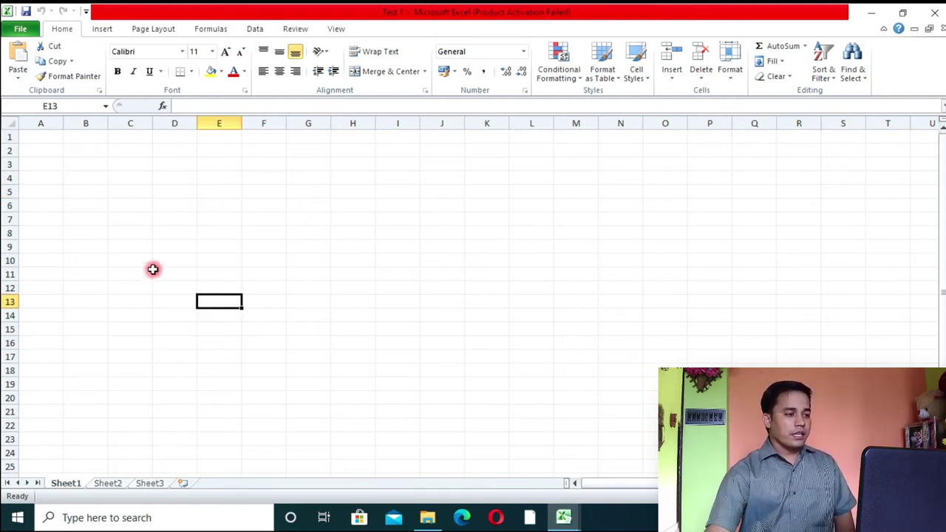
{"action": "left_click_drag", "start_coordinate": [30, 134], "coordinate": [418, 343]}
{"action": "left_click", "coordinate": [475, 264]}
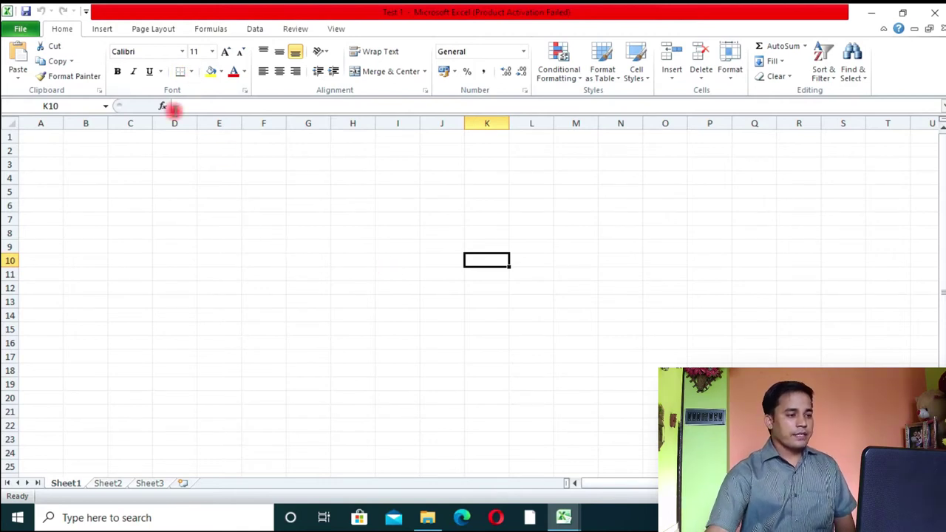
{"action": "left_click", "coordinate": [182, 188]}
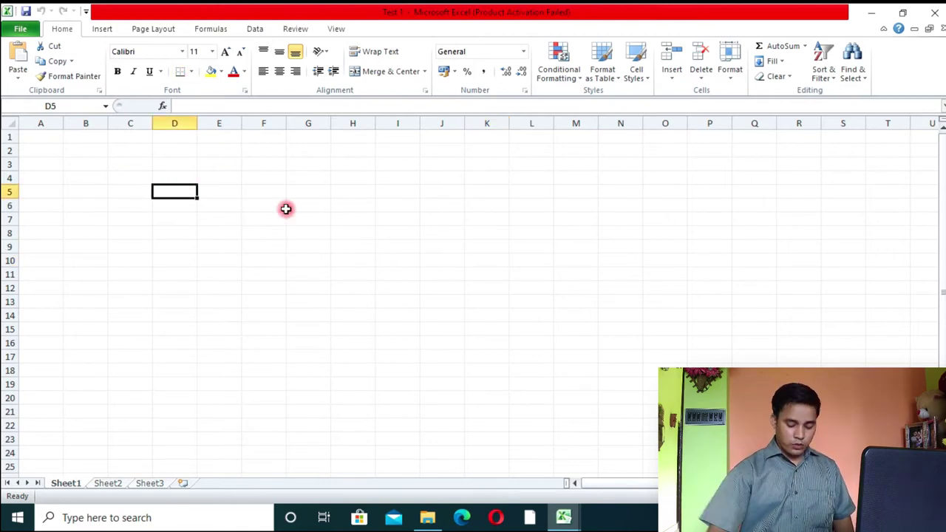
- Enter sample text kkksd, jjjkbjk and hjhj into D5, E5 and F5
{"action": "type", "text": "kkksd"}
{"action": "key", "text": "Tab"}
{"action": "type", "text": "jjjkbjk"}
{"action": "key", "text": "Tab"}
{"action": "type", "text": "hjhj"}
{"action": "key", "text": "Tab"}
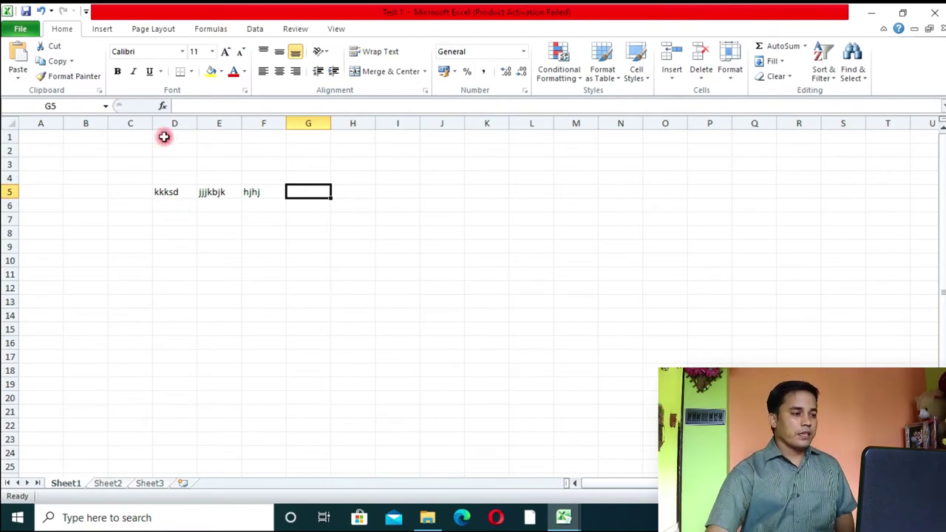
- Open the Borders list and close it without applying a border, then select F8
{"action": "left_click", "coordinate": [191, 71]}
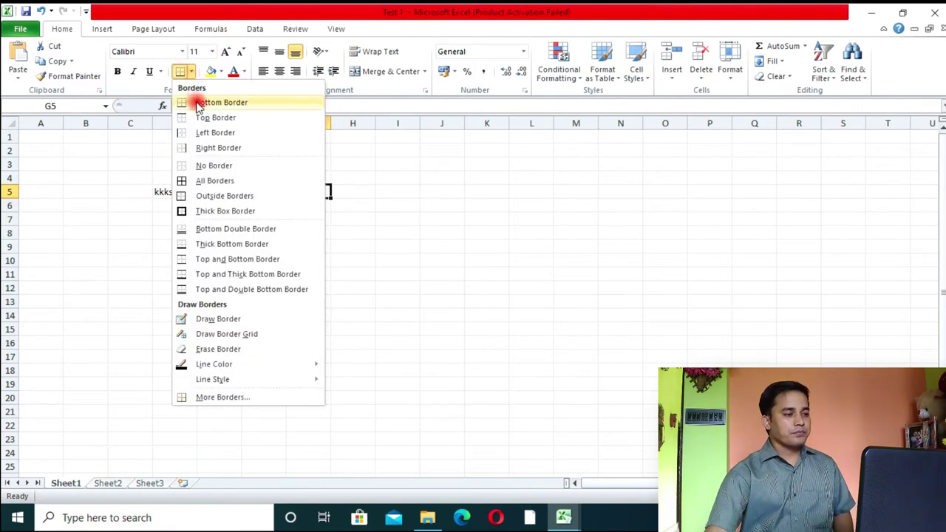
{"action": "left_click", "coordinate": [121, 175]}
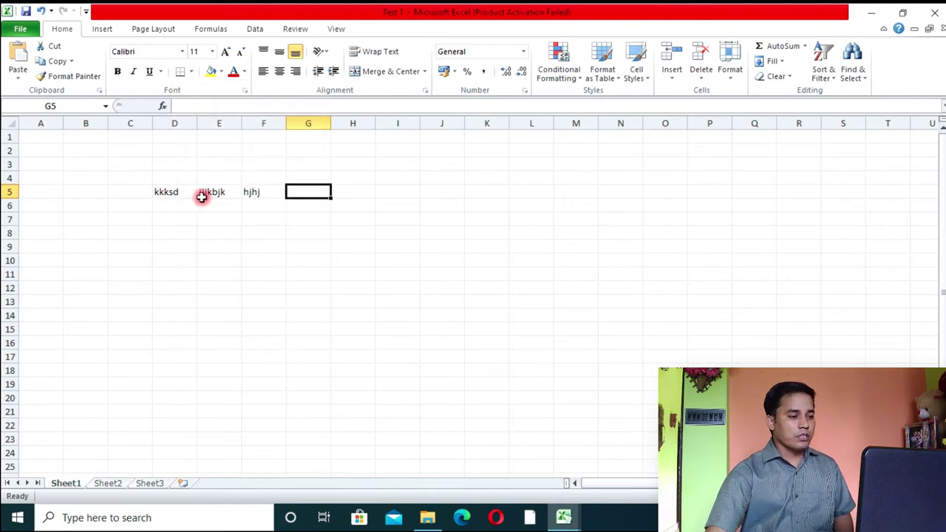
{"action": "left_click", "coordinate": [259, 231]}
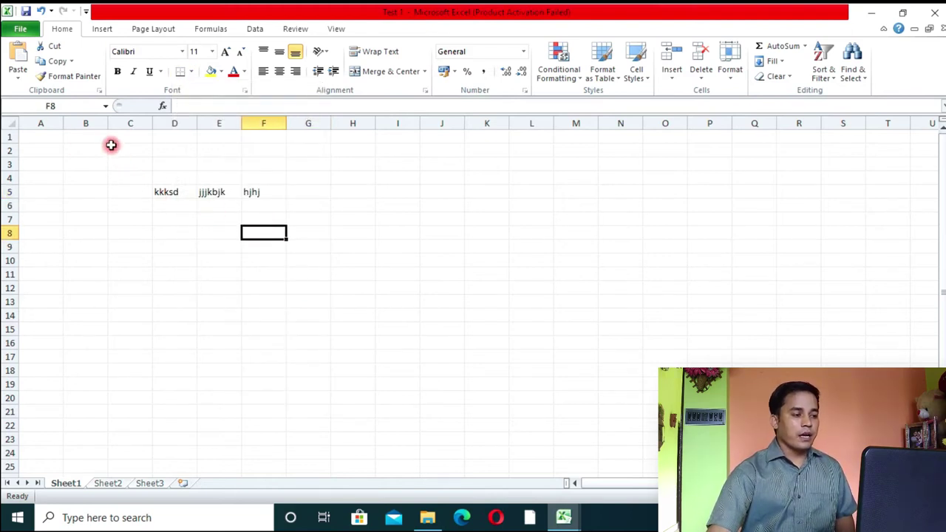
{"action": "left_click", "coordinate": [20, 28]}
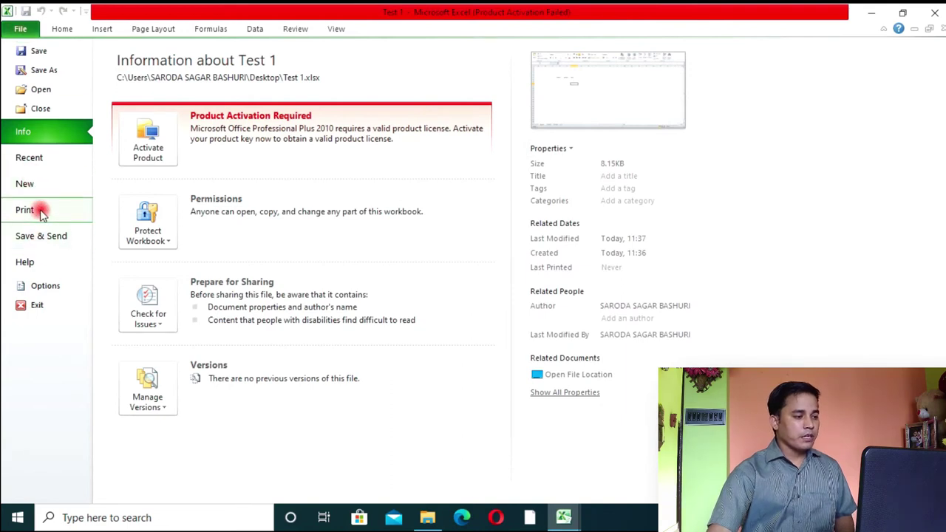
- Check the print preview of the Test 1 sheet, then return to the worksheet
{"action": "left_click", "coordinate": [65, 207]}
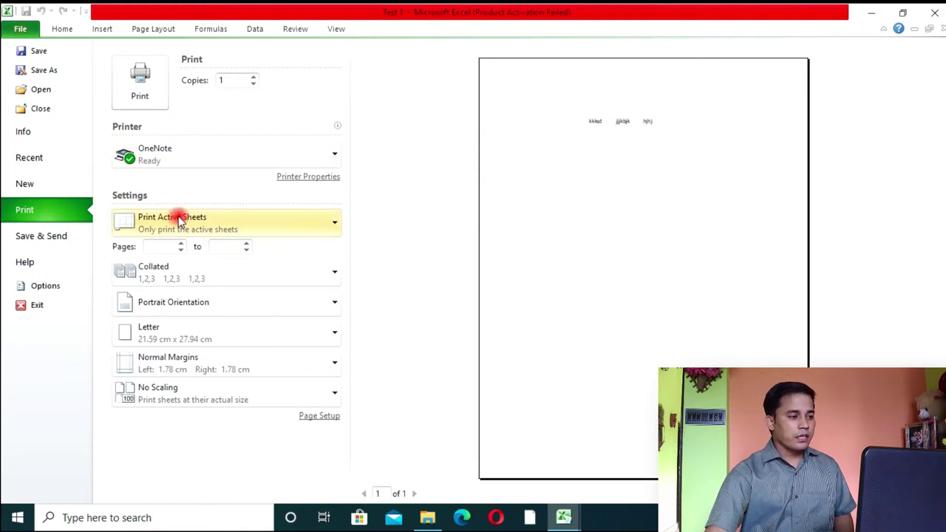
{"action": "key", "text": "Escape"}
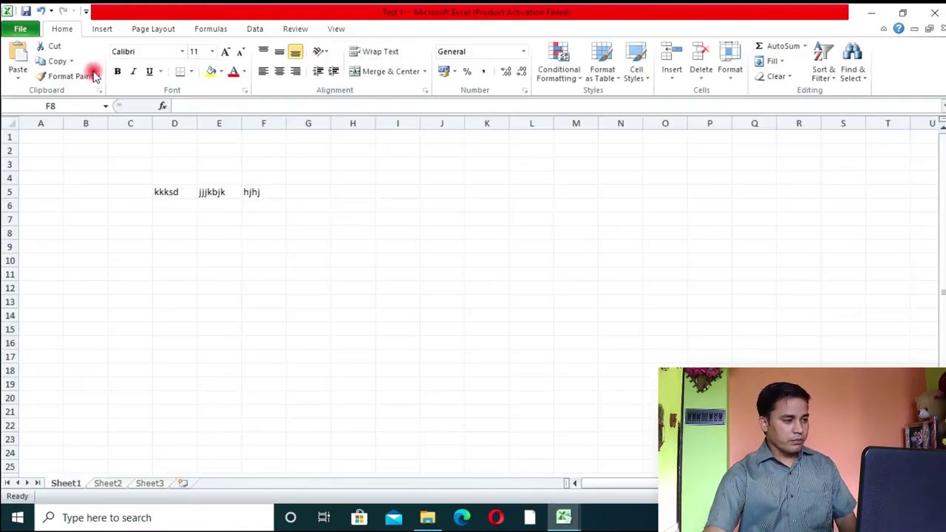
- Apply All Borders to C1:G8 around the sample words and minimize the Test 1 window
{"action": "left_click", "coordinate": [177, 269]}
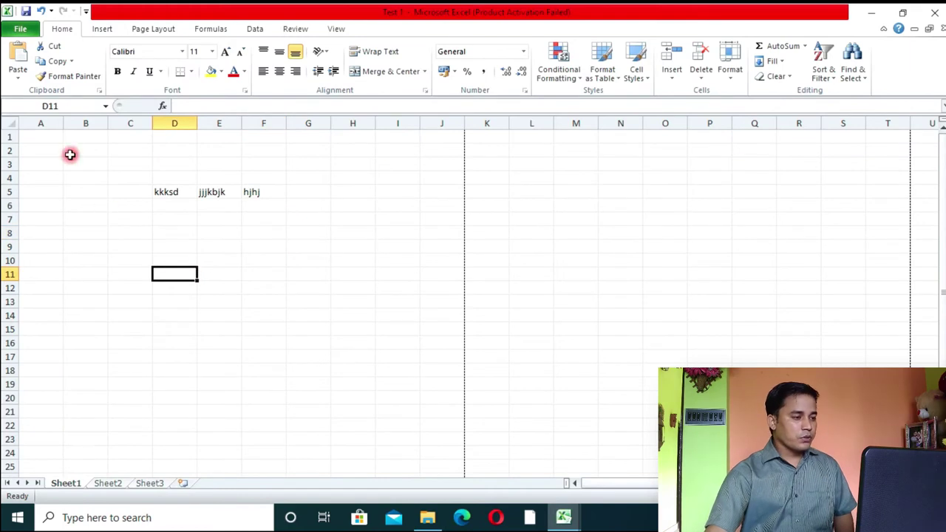
{"action": "left_click_drag", "start_coordinate": [144, 139], "coordinate": [313, 232]}
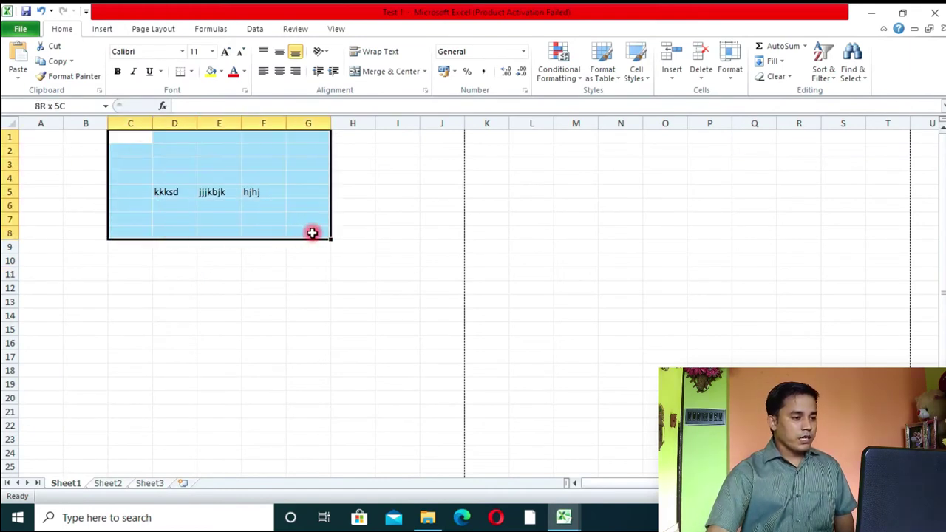
{"action": "left_click", "coordinate": [191, 71]}
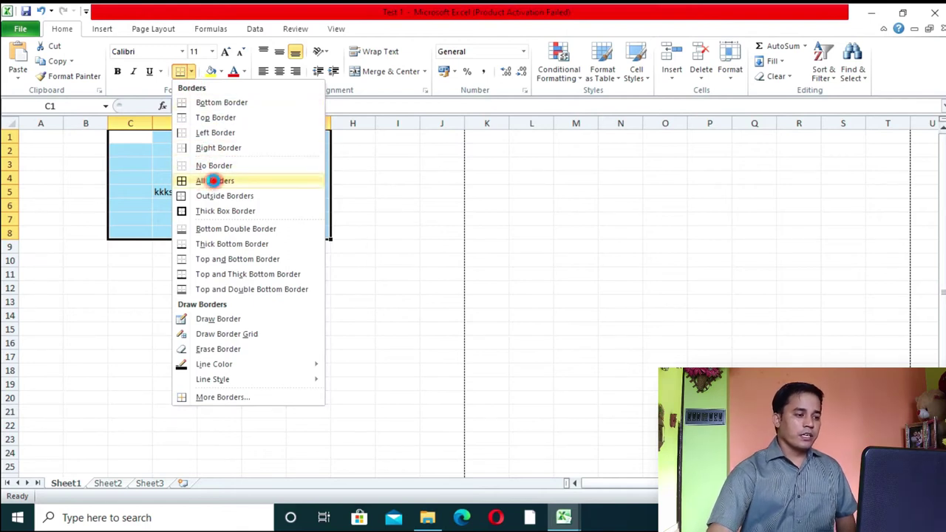
{"action": "left_click", "coordinate": [212, 181]}
{"action": "left_click", "coordinate": [274, 288]}
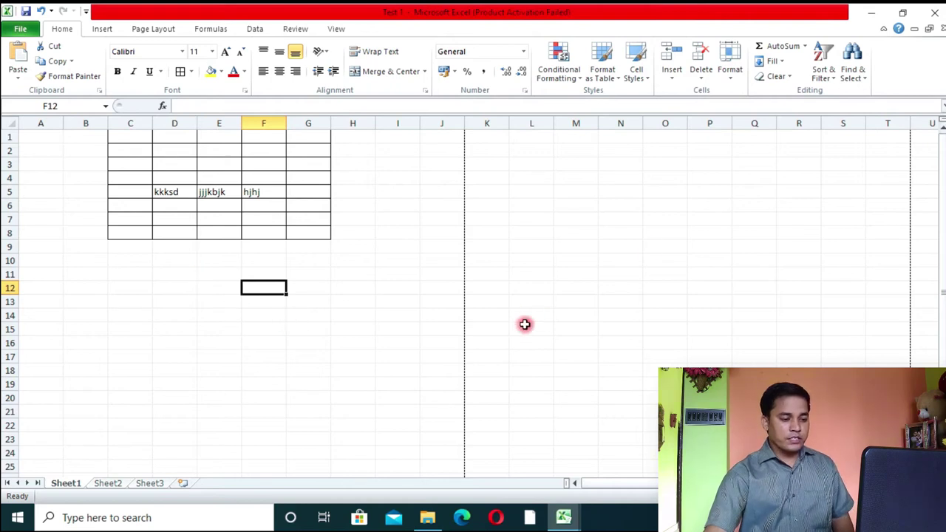
{"action": "left_click", "coordinate": [871, 12]}
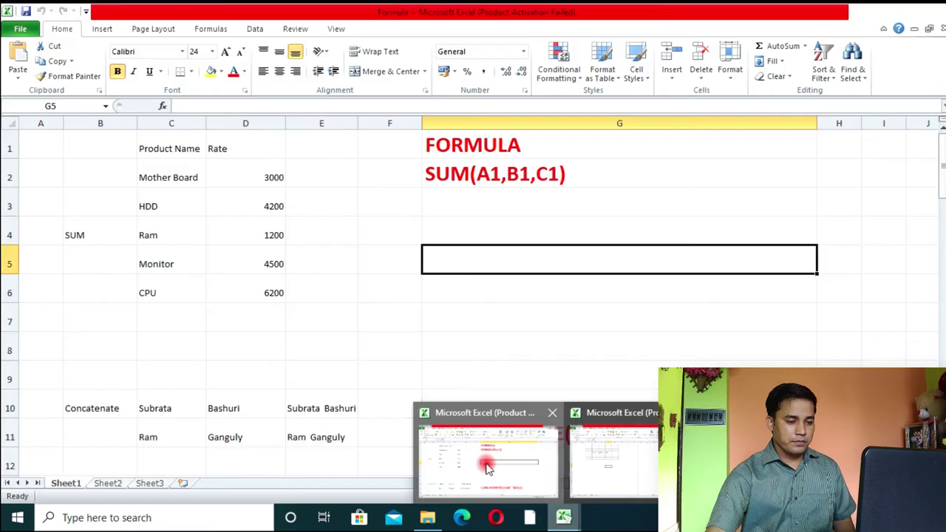
{"action": "left_click", "coordinate": [481, 444]}
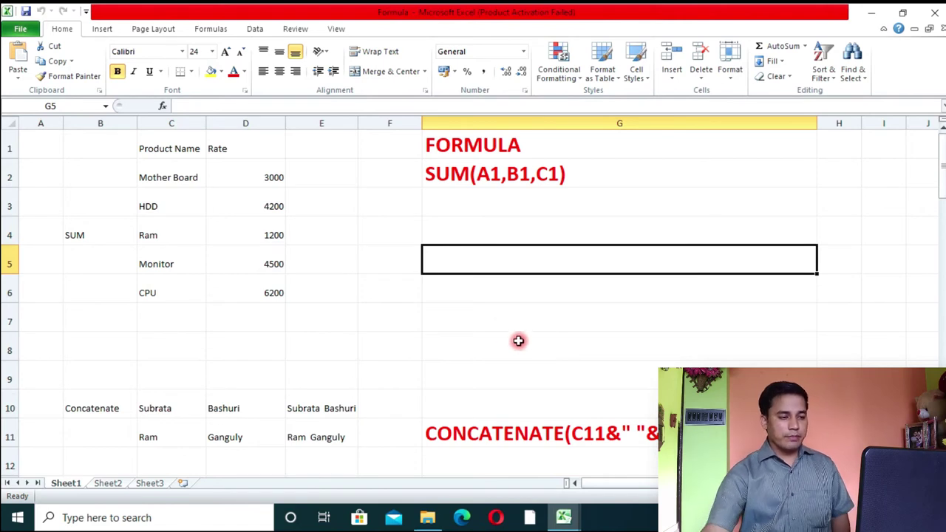
{"action": "type", "text": "="}
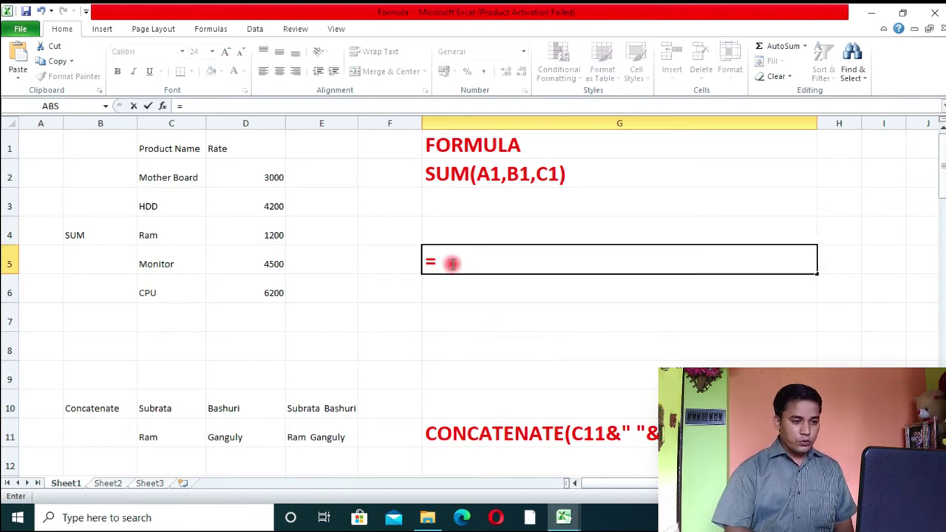
{"action": "type", "text": "a"}
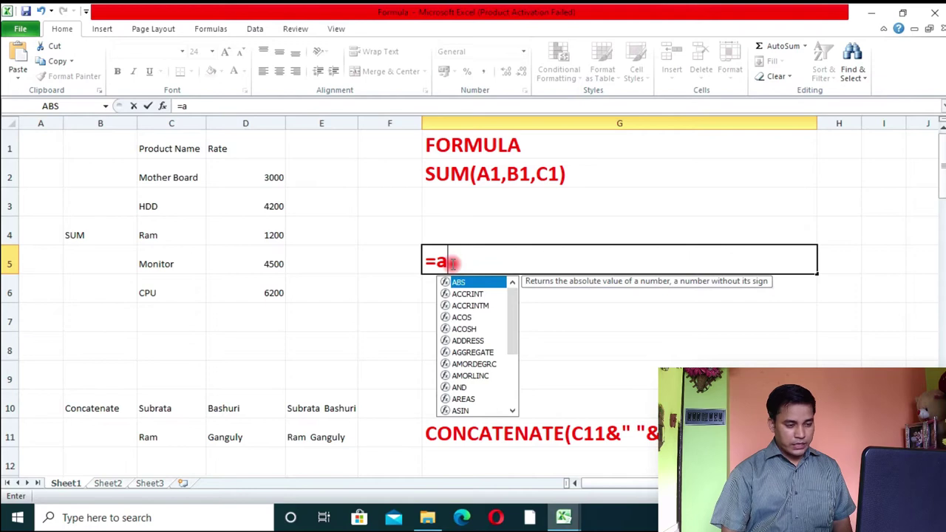
{"action": "left_click_drag", "start_coordinate": [511, 323], "coordinate": [522, 386]}
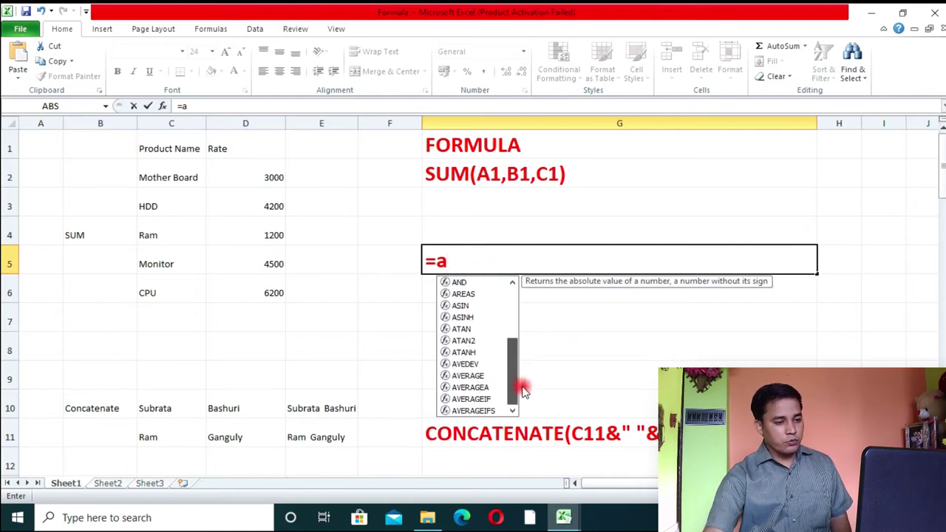
{"action": "key", "text": "BackSpace"}
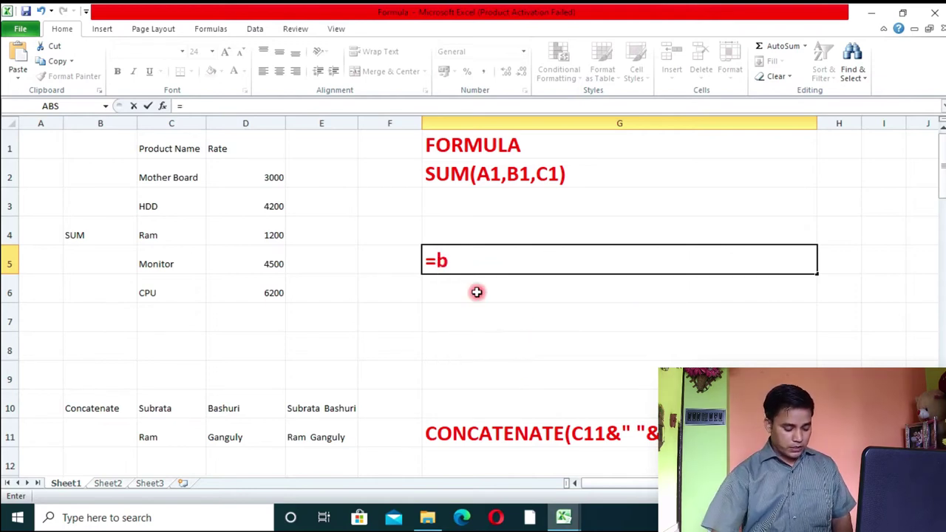
{"action": "left_click_drag", "start_coordinate": [507, 306], "coordinate": [508, 391]}
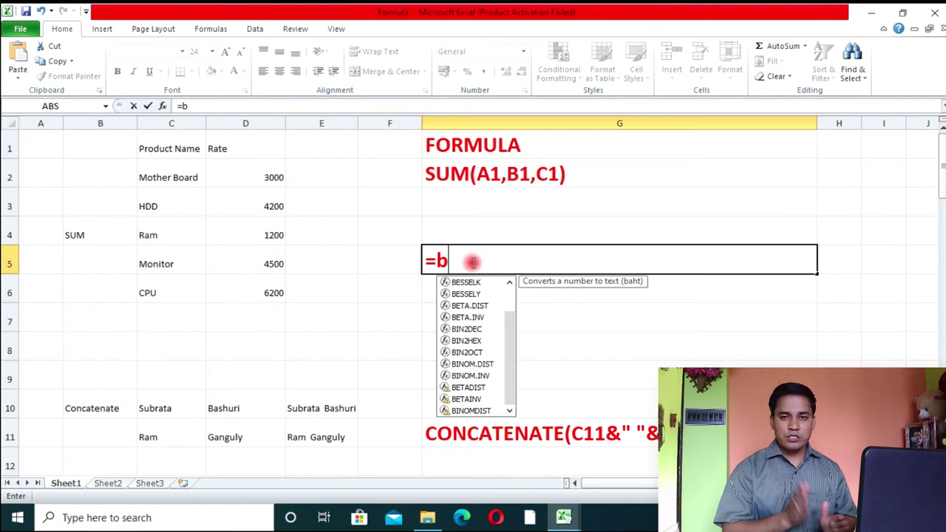
{"action": "key", "text": "BackSpace"}
{"action": "key", "text": "BackSpace"}
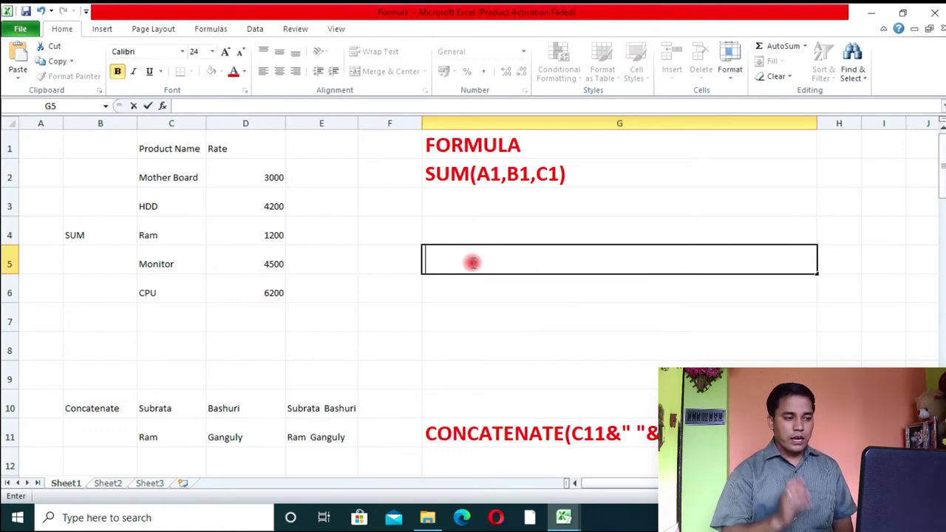
{"action": "left_click", "coordinate": [361, 288]}
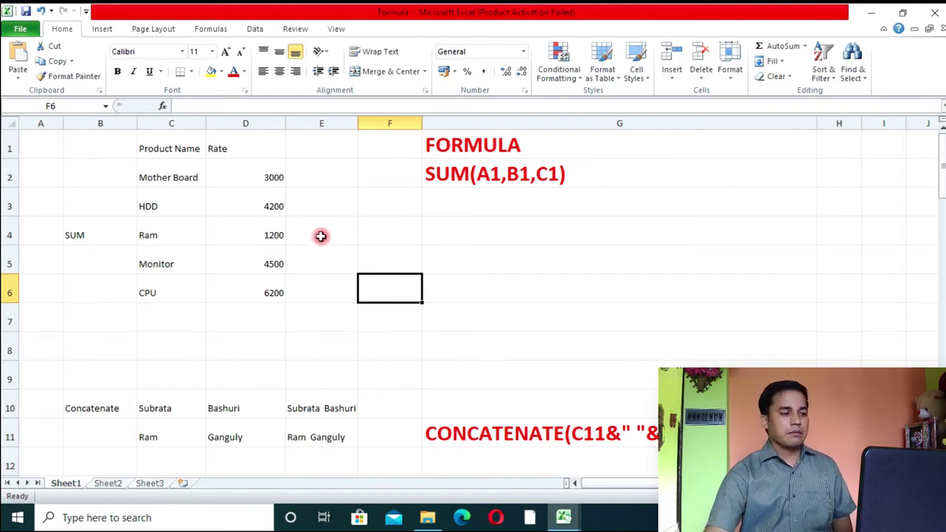
{"action": "left_click_drag", "start_coordinate": [262, 176], "coordinate": [272, 314]}
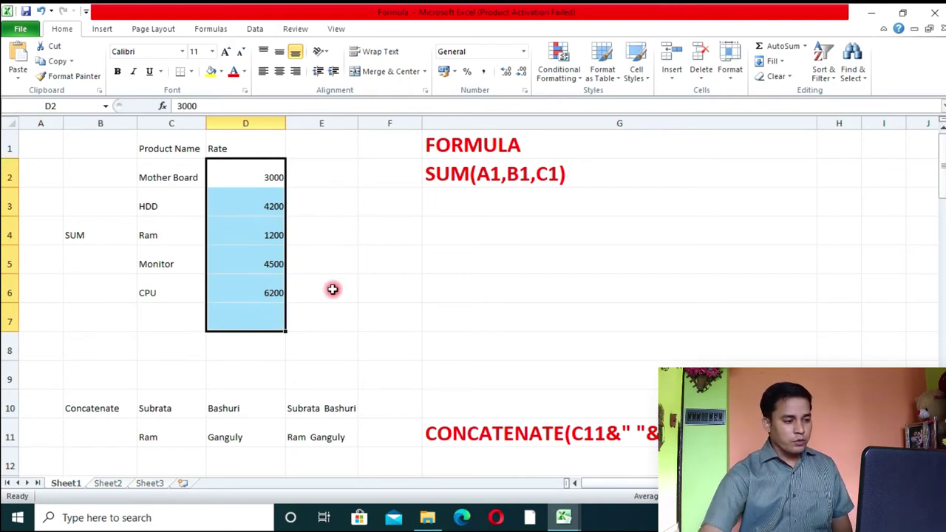
{"action": "left_click", "coordinate": [269, 317]}
{"action": "left_click_drag", "start_coordinate": [257, 175], "coordinate": [266, 314]}
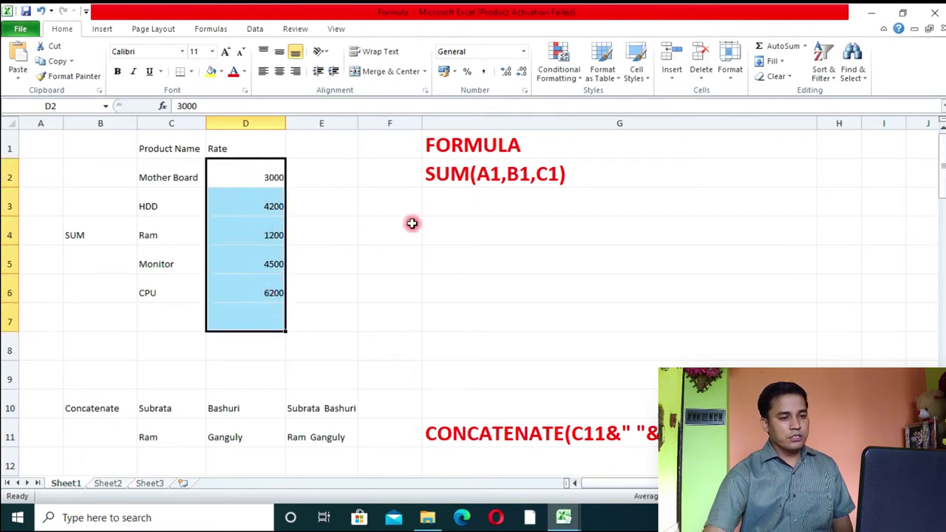
{"action": "left_click", "coordinate": [769, 48]}
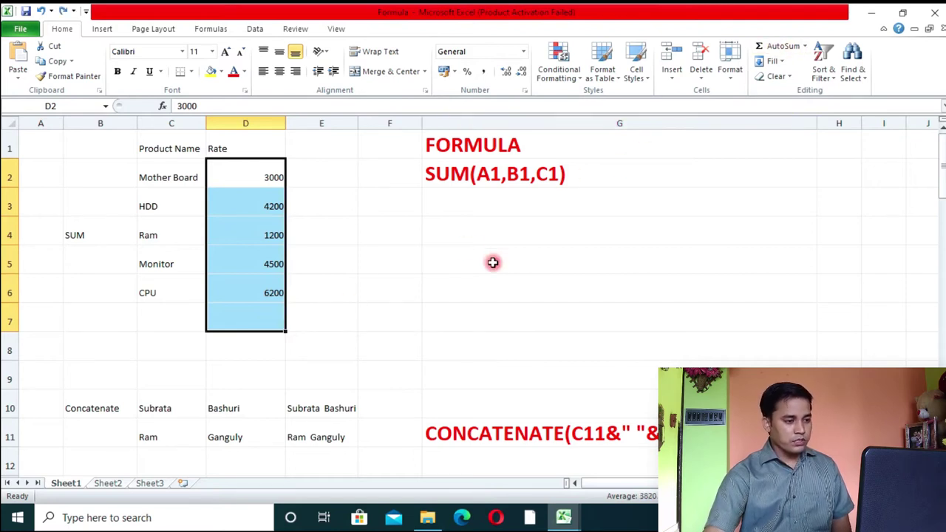
{"action": "key", "text": "ctrl+z"}
{"action": "left_click", "coordinate": [437, 289]}
{"action": "left_click", "coordinate": [310, 335]}
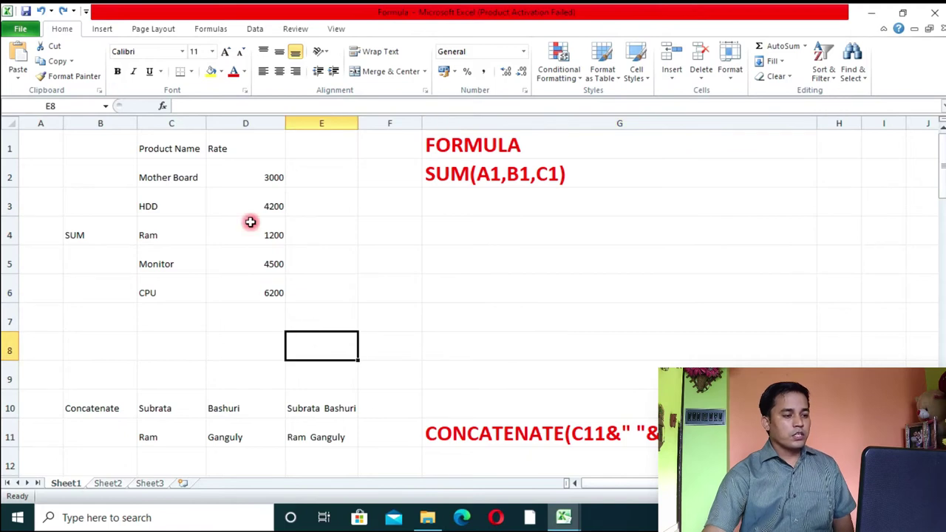
- Enter 200 in F4 and F8, and check the Rate column's status-bar sum of 19100
{"action": "left_click_drag", "start_coordinate": [262, 177], "coordinate": [264, 228]}
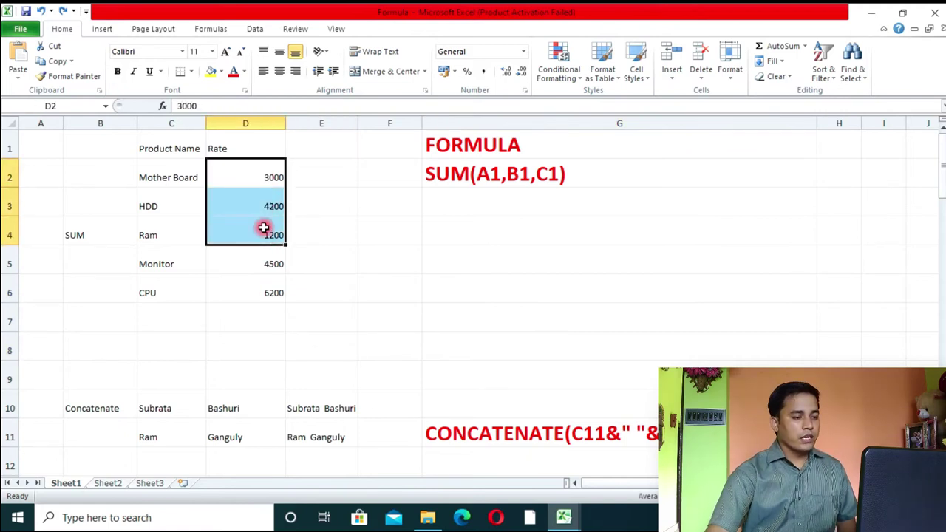
{"action": "left_click", "coordinate": [399, 237]}
{"action": "type", "text": "200"}
{"action": "key", "text": "Return"}
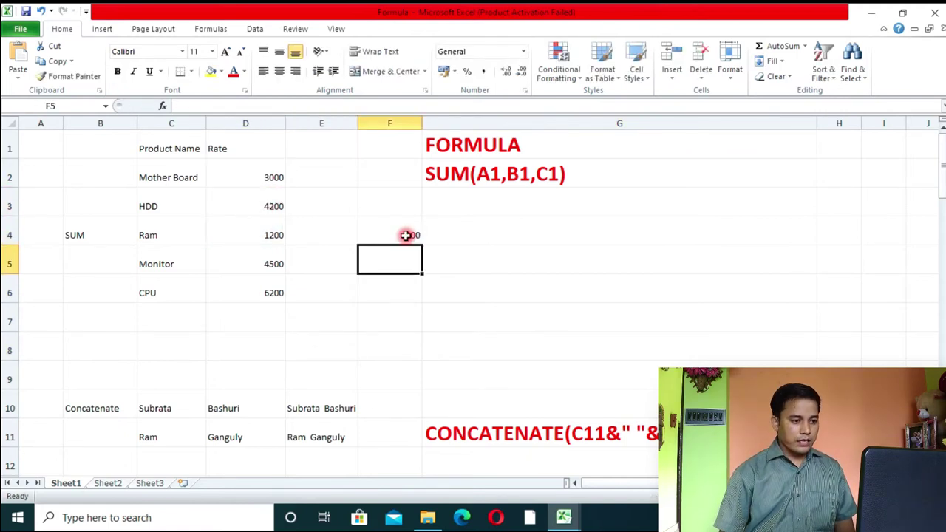
{"action": "left_click", "coordinate": [495, 227]}
{"action": "left_click", "coordinate": [401, 332]}
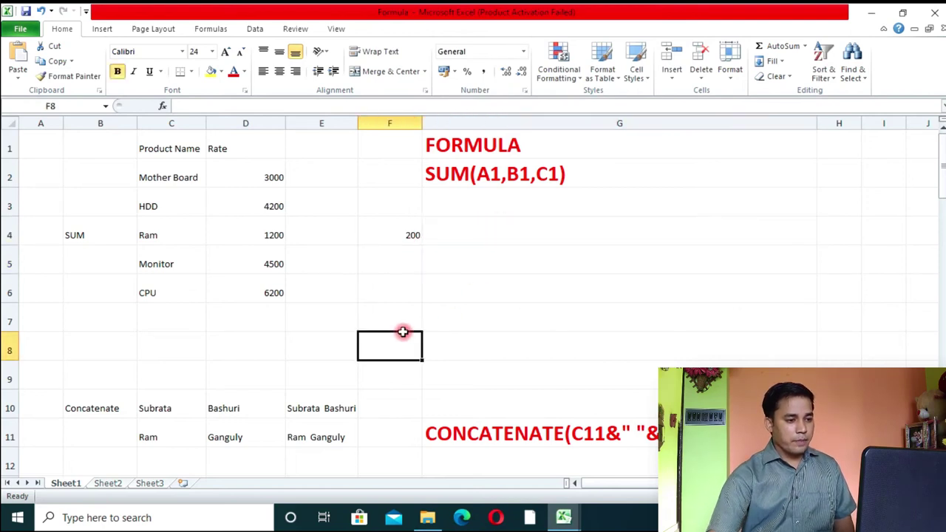
{"action": "type", "text": "200"}
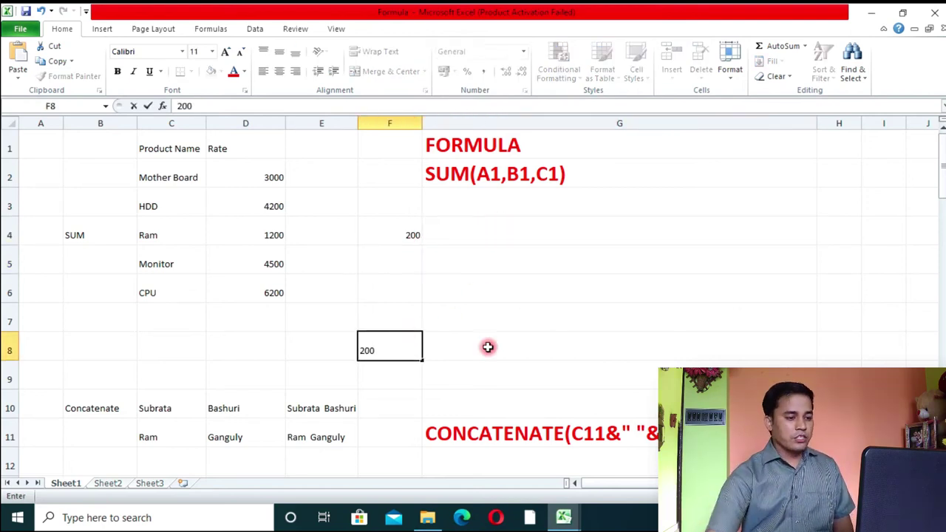
{"action": "left_click", "coordinate": [528, 352]}
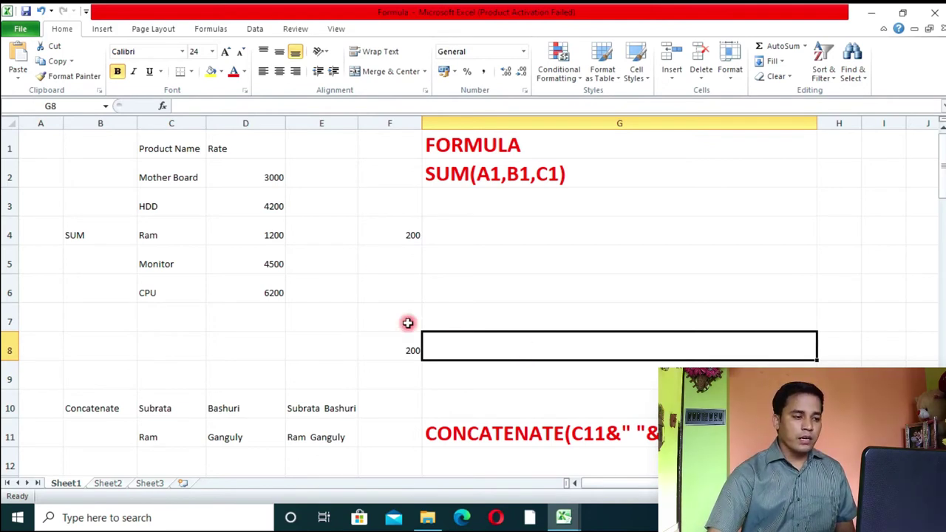
{"action": "left_click_drag", "start_coordinate": [270, 177], "coordinate": [259, 319]}
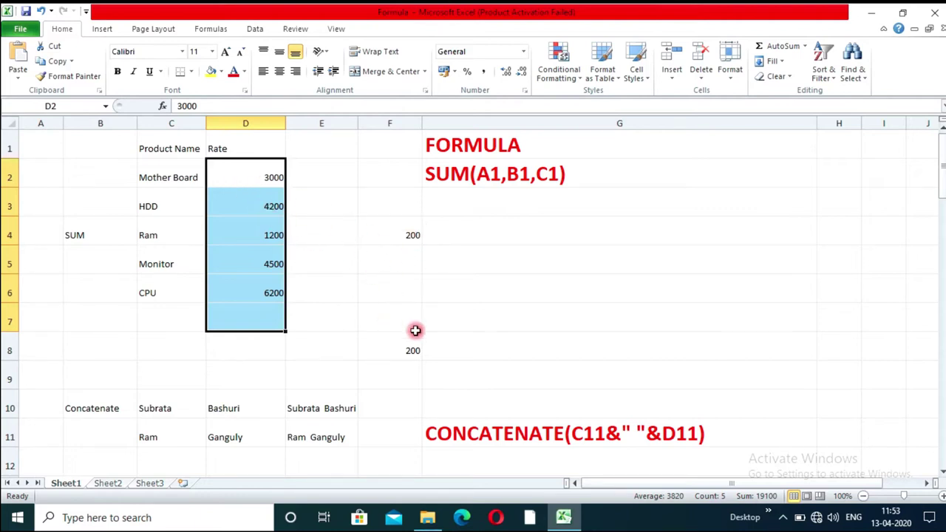
{"action": "left_click", "coordinate": [477, 347]}
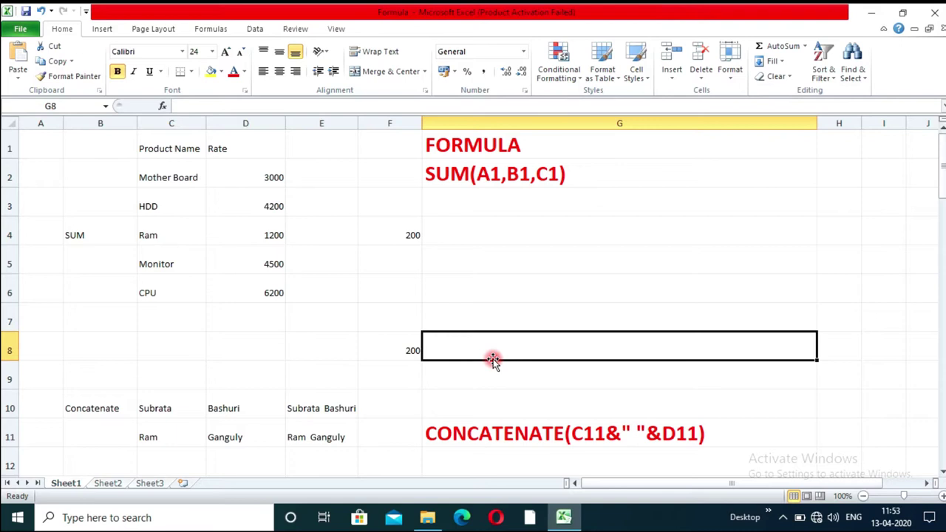
- Enter =SUM(D2,D3,D4,F8,F4) in G8, giving 8800
{"action": "type", "text": "="}
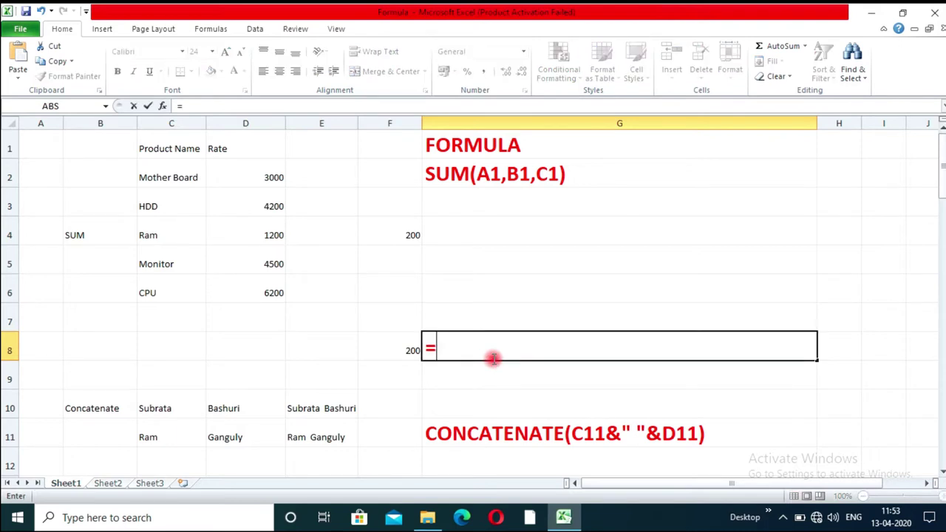
{"action": "type", "text": "su"}
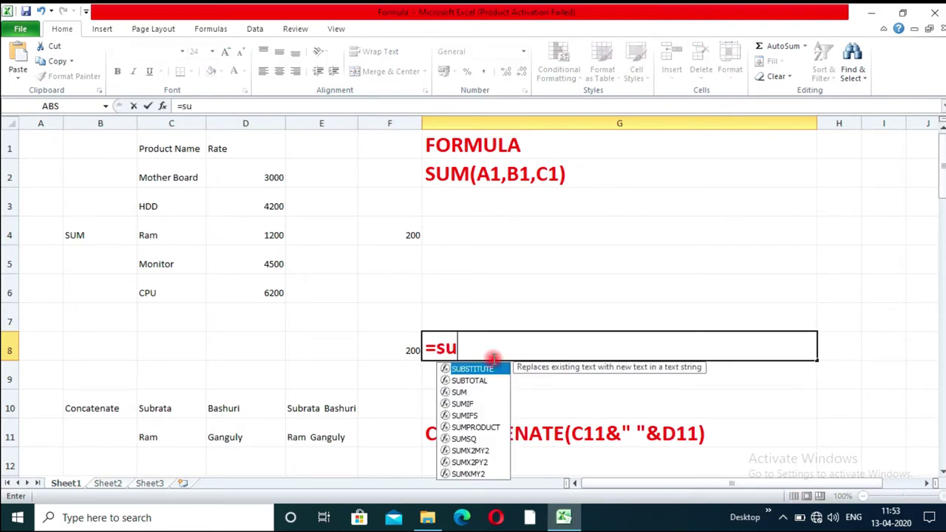
{"action": "type", "text": "m("}
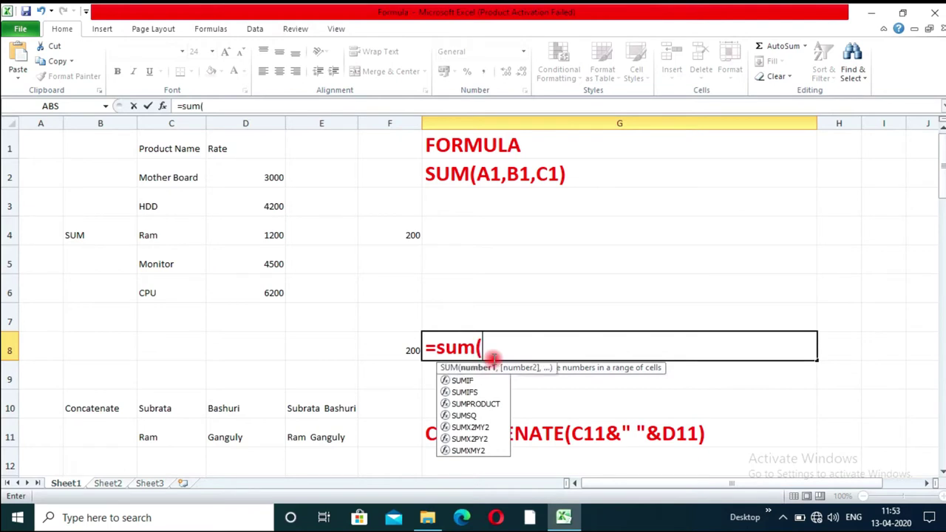
{"action": "left_click", "coordinate": [270, 178]}
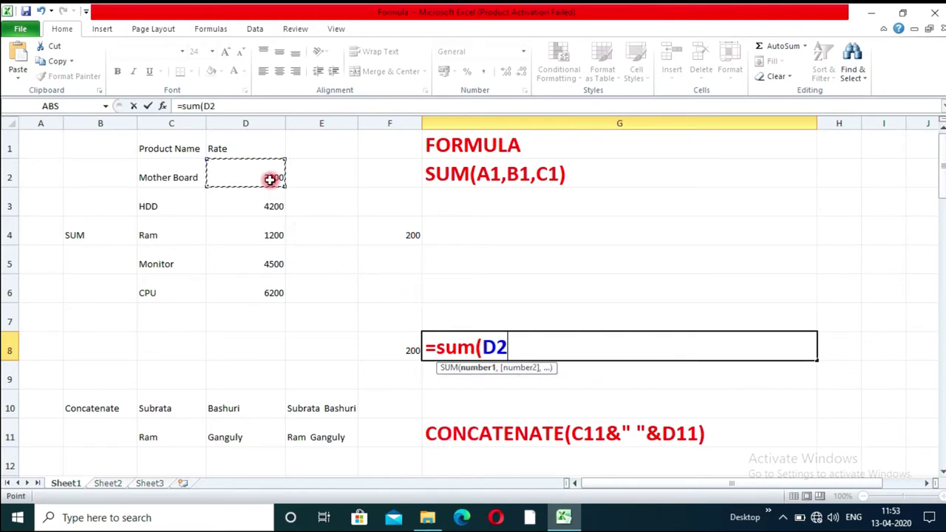
{"action": "type", "text": ","}
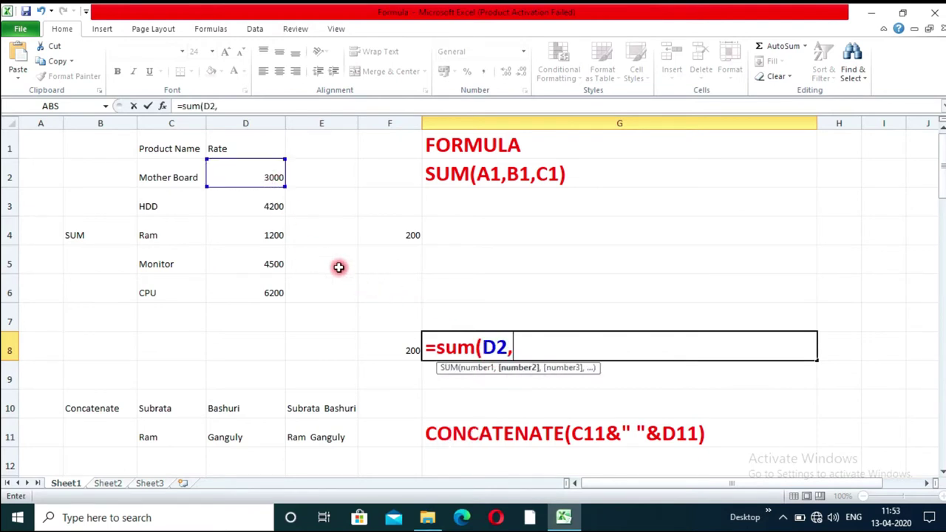
{"action": "left_click", "coordinate": [276, 210]}
{"action": "type", "text": ","}
{"action": "left_click", "coordinate": [267, 235]}
{"action": "type", "text": ","}
{"action": "left_click", "coordinate": [411, 234]}
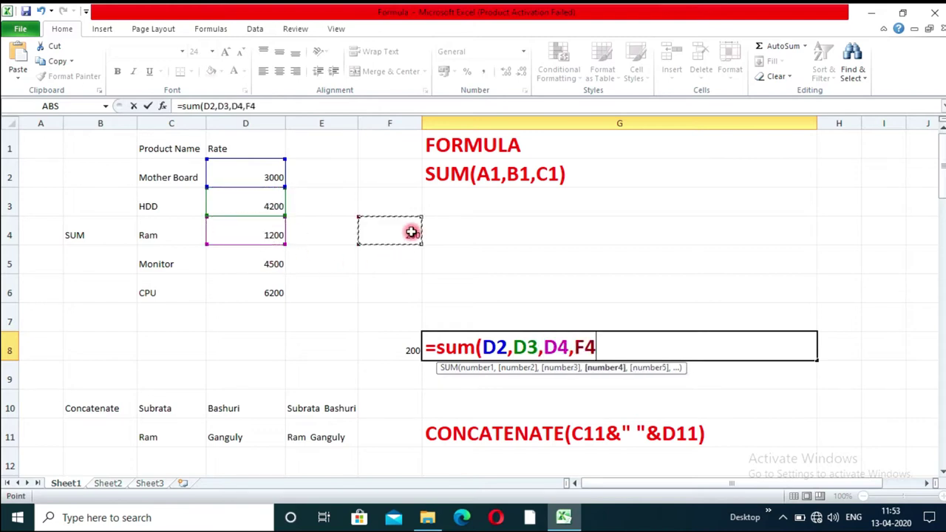
{"action": "left_click", "coordinate": [401, 350]}
{"action": "type", "text": ","}
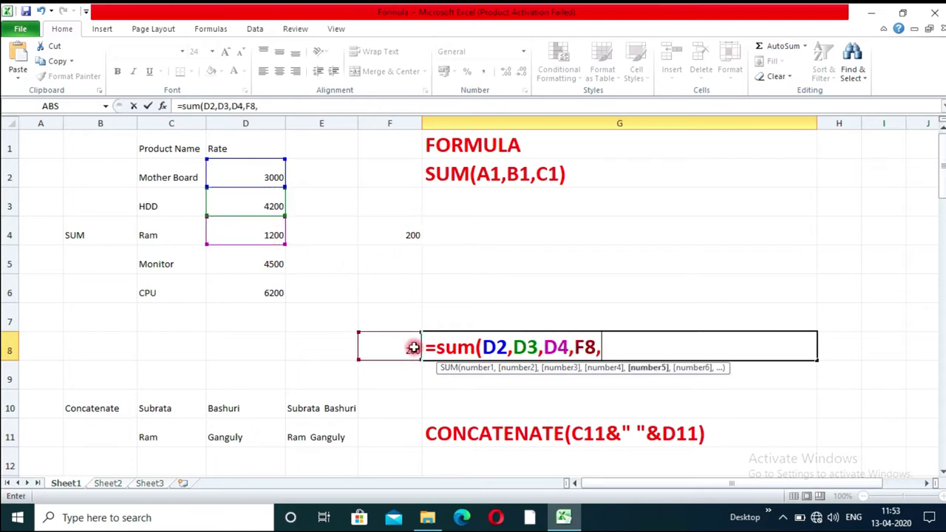
{"action": "left_click", "coordinate": [396, 236]}
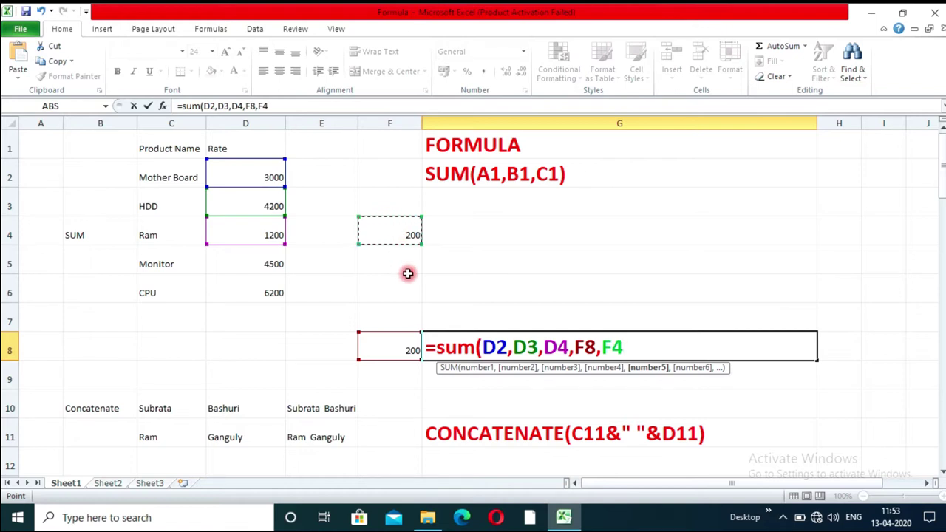
{"action": "type", "text": ")"}
{"action": "key", "text": "Return"}
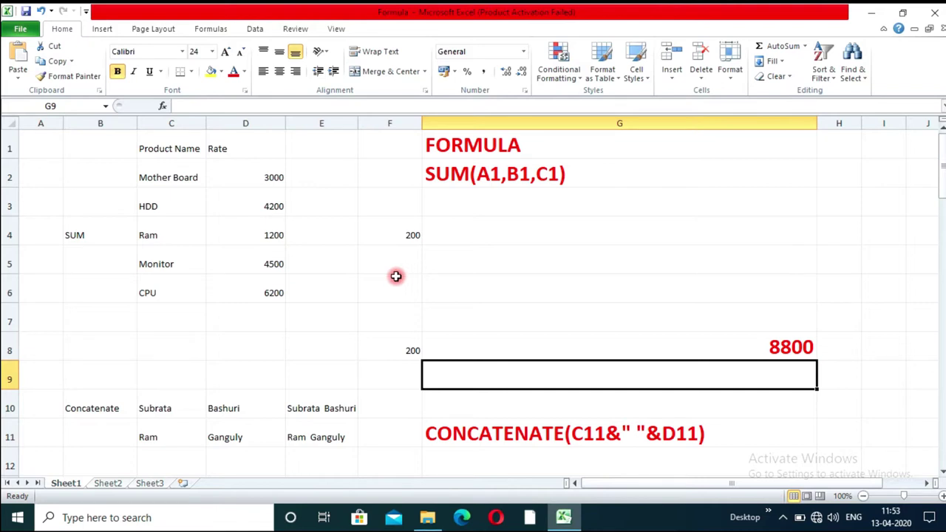
- Demonstrate AutoSum with Alt+= on D2:D7, note 'alt+=' in G4, then clear D7
{"action": "left_click_drag", "start_coordinate": [262, 169], "coordinate": [274, 311]}
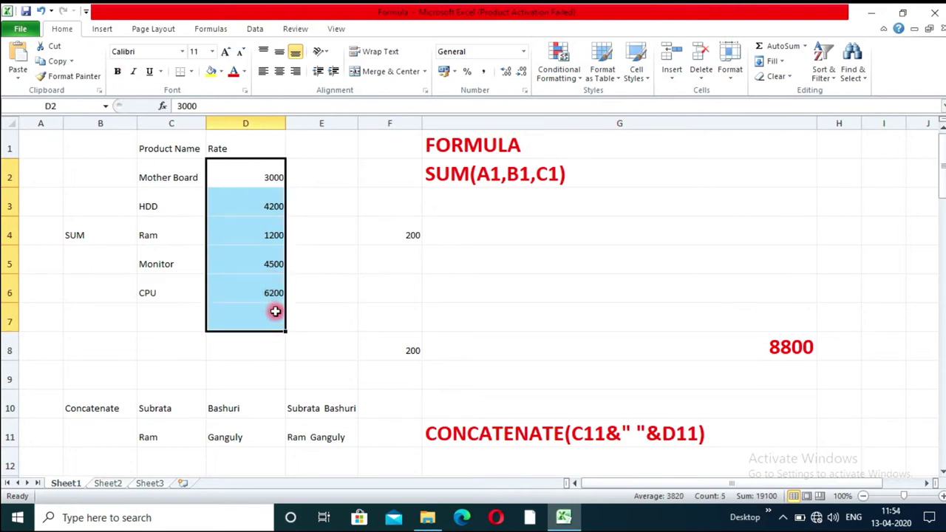
{"action": "key", "text": "alt+equal"}
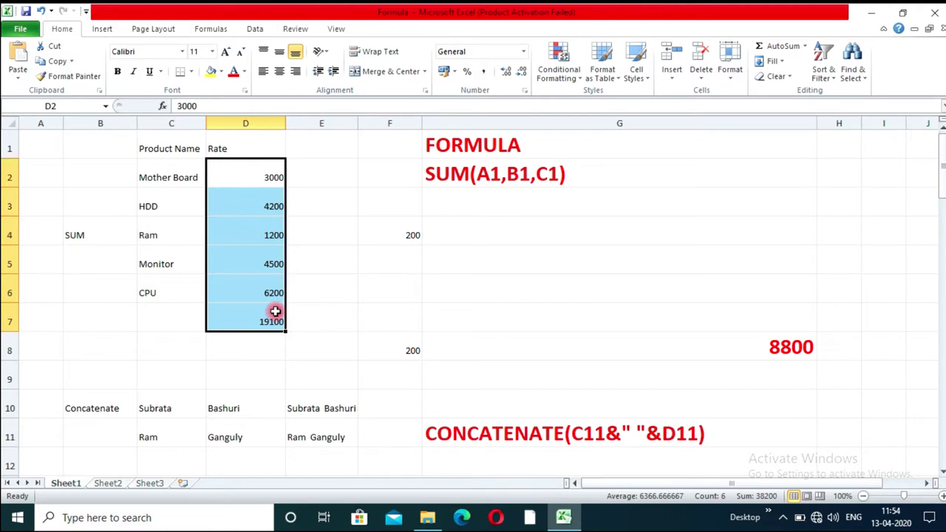
{"action": "left_click", "coordinate": [448, 252]}
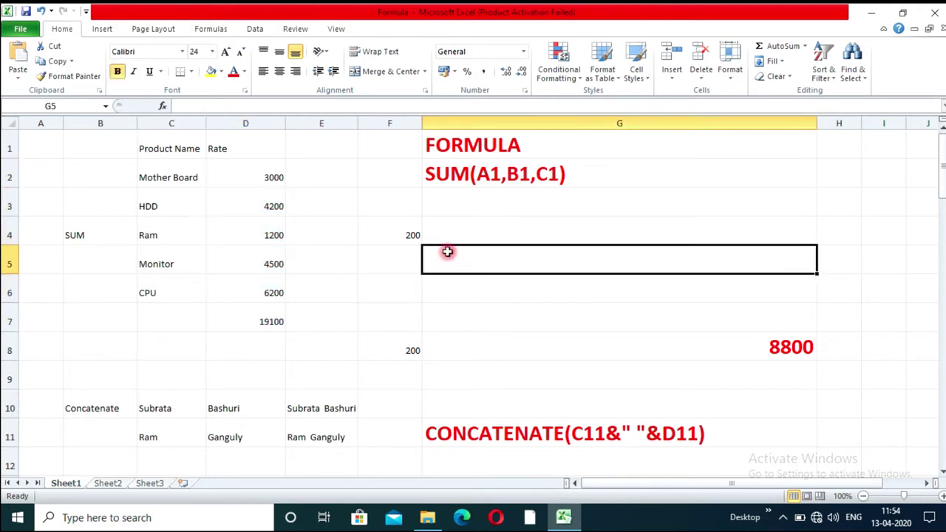
{"action": "left_click", "coordinate": [448, 234]}
{"action": "type", "text": "alt+="}
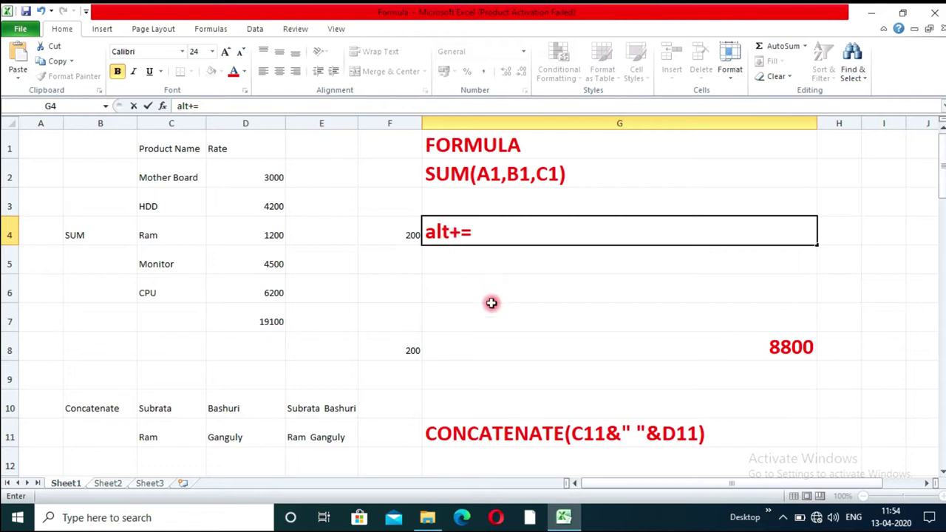
{"action": "left_click", "coordinate": [453, 279]}
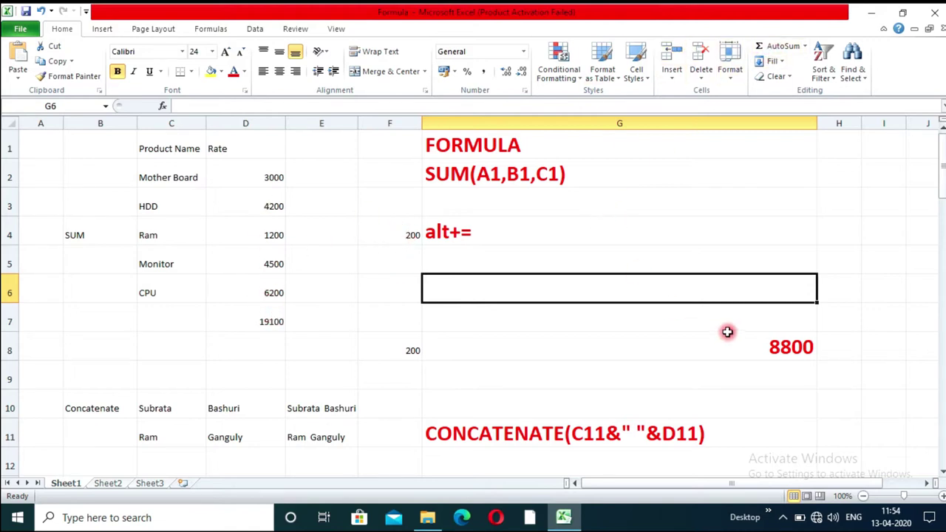
{"action": "left_click", "coordinate": [251, 322]}
{"action": "key", "text": "Delete"}
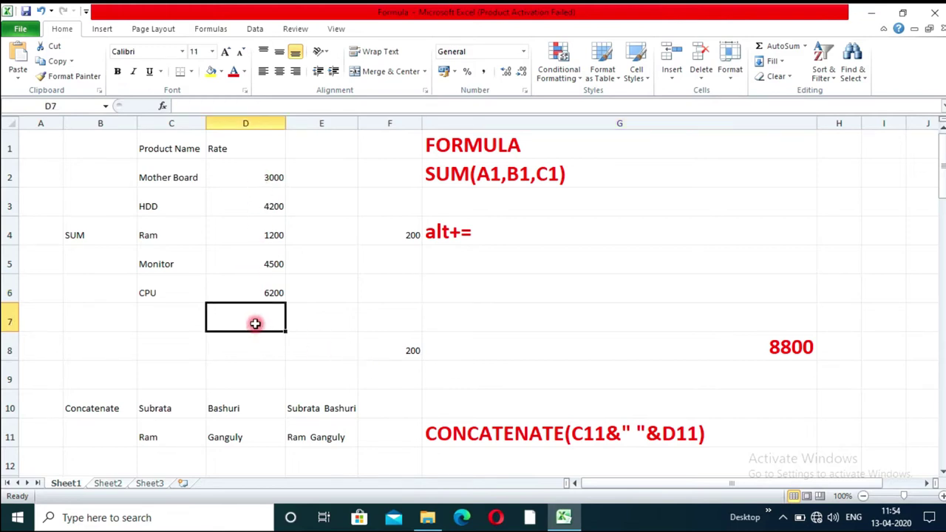
- Begin a SUM in D7 by clicking D2 and D3, then remove the trailing reference
{"action": "type", "text": "="}
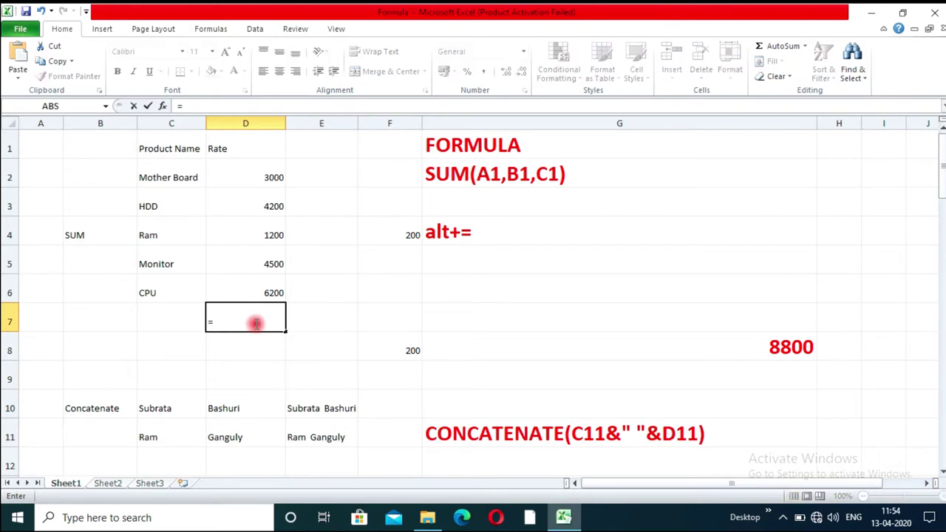
{"action": "type", "text": "sum"}
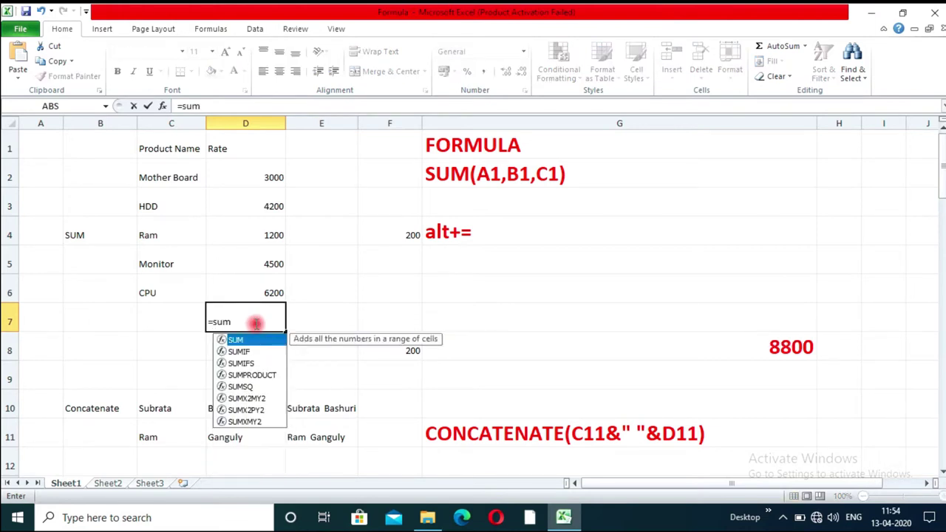
{"action": "type", "text": "("}
{"action": "left_click", "coordinate": [255, 181]}
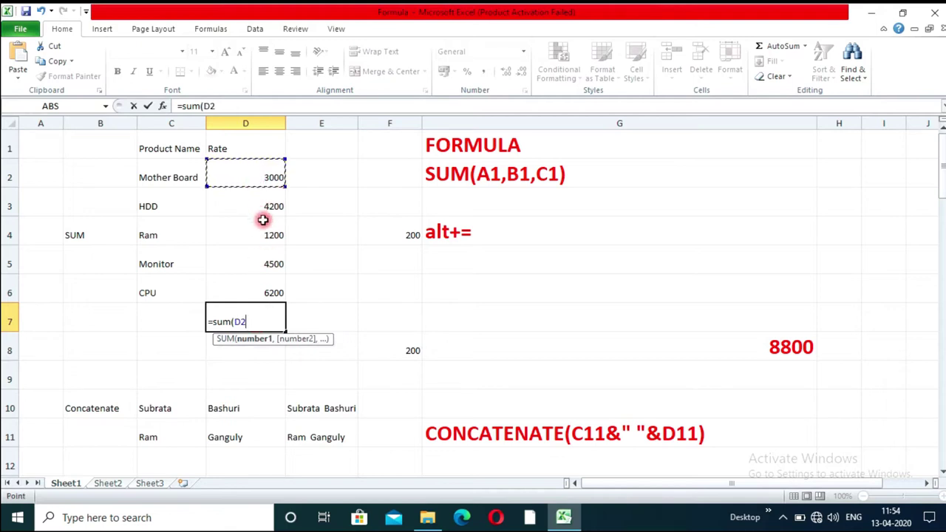
{"action": "type", "text": ","}
{"action": "left_click", "coordinate": [265, 215]}
{"action": "type", "text": ","}
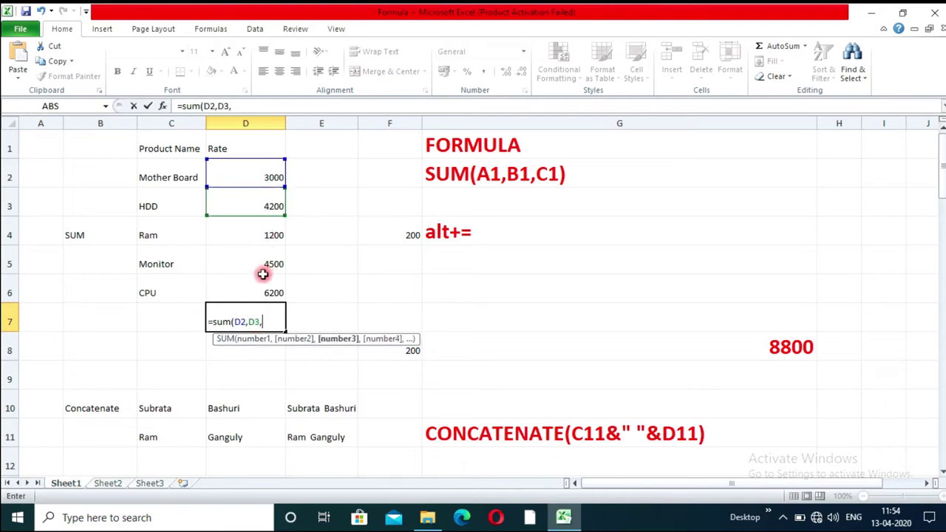
{"action": "key", "text": "BackSpace"}
{"action": "key", "text": "BackSpace"}
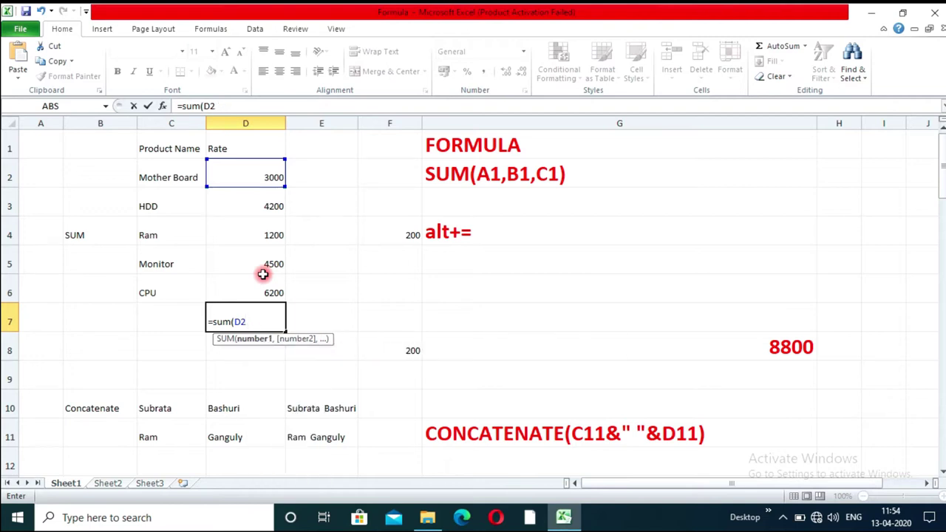
{"action": "left_click_drag", "start_coordinate": [260, 180], "coordinate": [259, 289]}
- Retype D7 as =SUM(D2:D6), giving the Rate total of 19100
{"action": "left_click", "coordinate": [255, 318]}
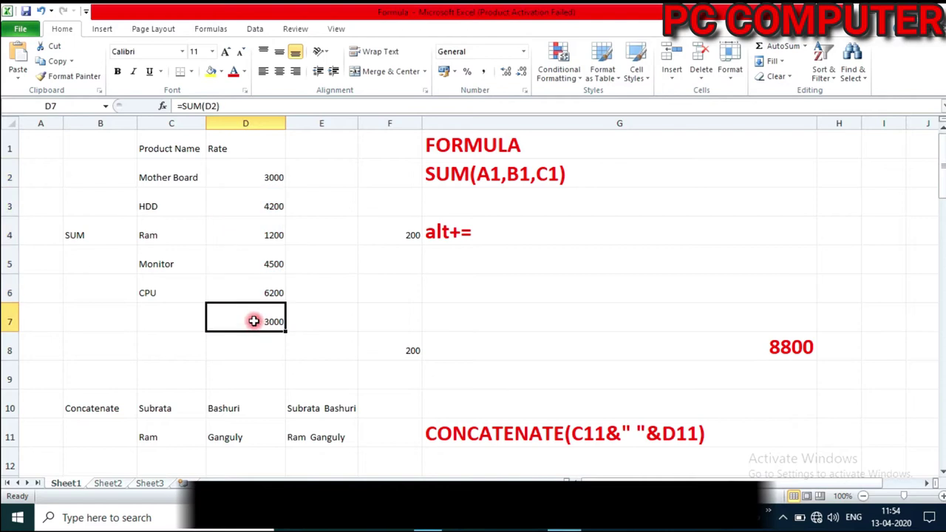
{"action": "type", "text": "=sum"}
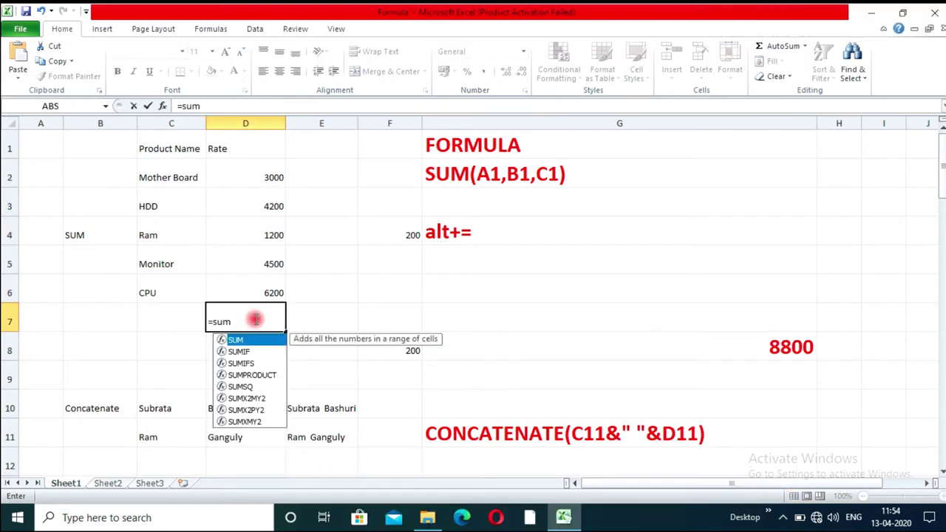
{"action": "type", "text": "("}
{"action": "left_click_drag", "start_coordinate": [259, 177], "coordinate": [262, 288]}
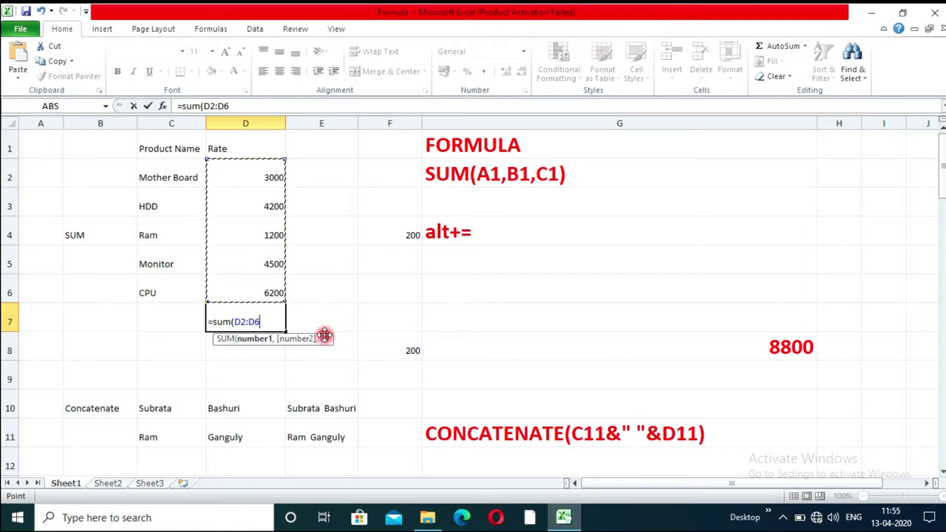
{"action": "type", "text": ")"}
{"action": "key", "text": "Return"}
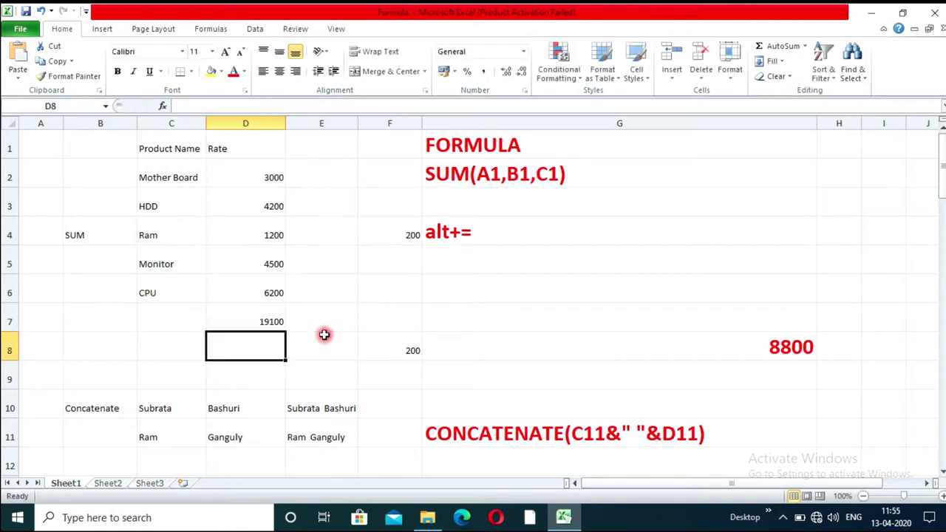
{"action": "left_click", "coordinate": [380, 314]}
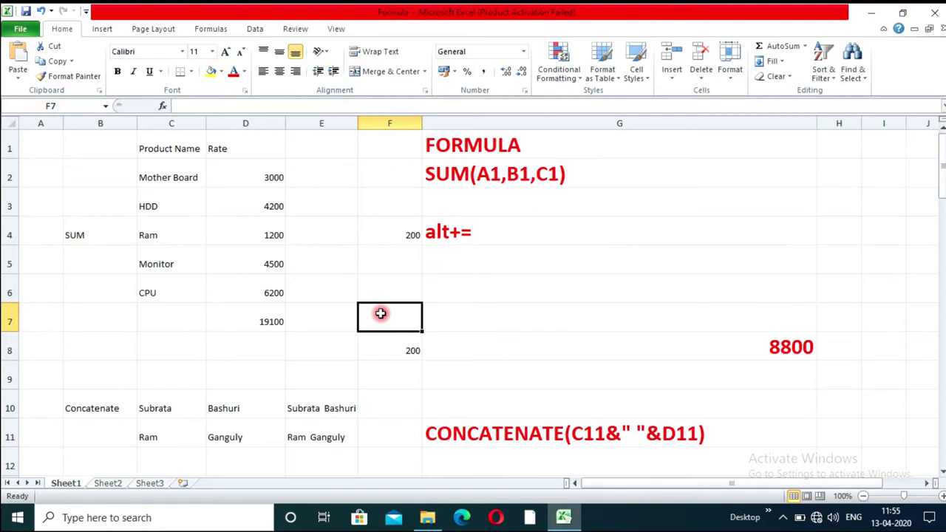
- Enter =D2+D3+F4+D7 in F7 to total 26500, then check the formula behind G8
{"action": "type", "text": "="}
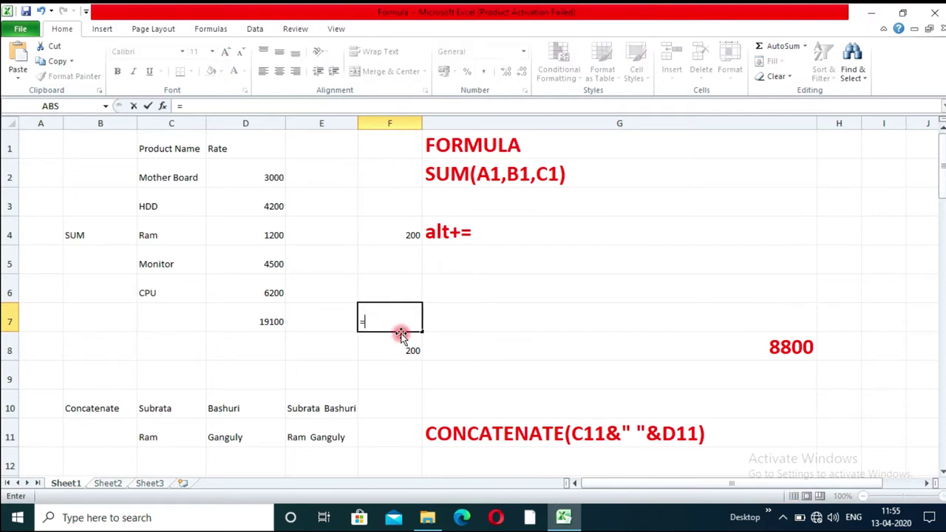
{"action": "left_click", "coordinate": [270, 180]}
{"action": "type", "text": "+"}
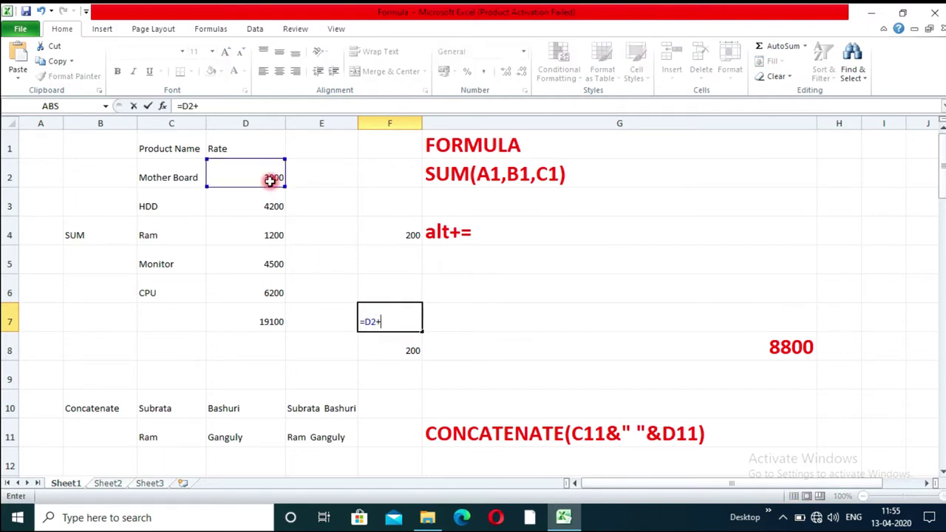
{"action": "left_click", "coordinate": [263, 205]}
{"action": "type", "text": "+"}
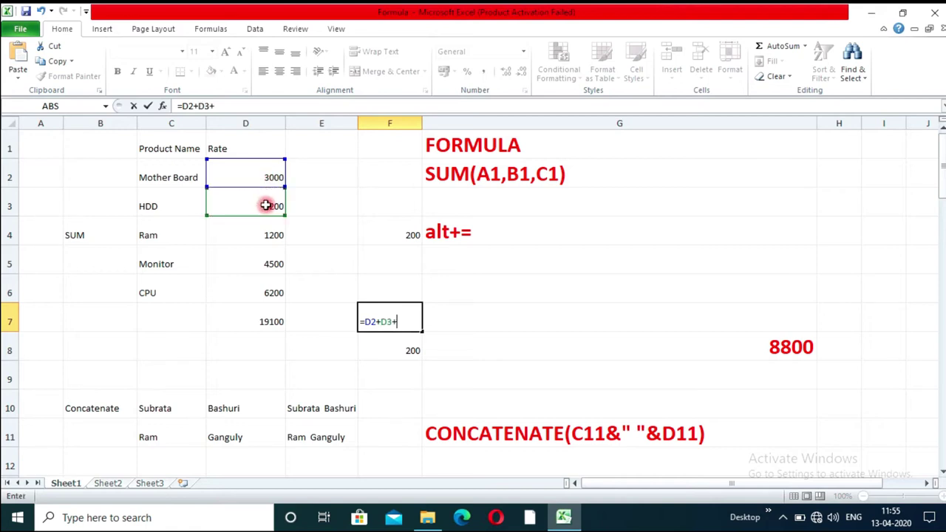
{"action": "left_click", "coordinate": [392, 226]}
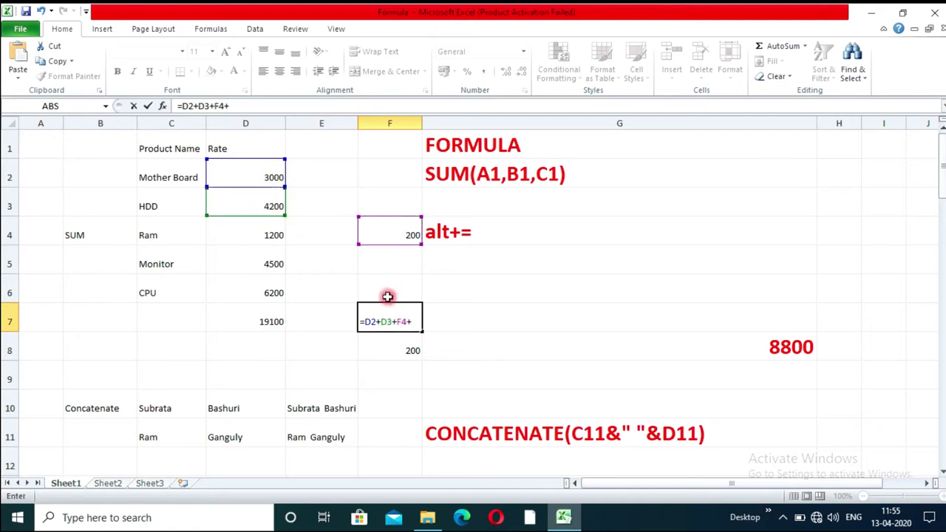
{"action": "left_click", "coordinate": [267, 322]}
{"action": "key", "text": "Return"}
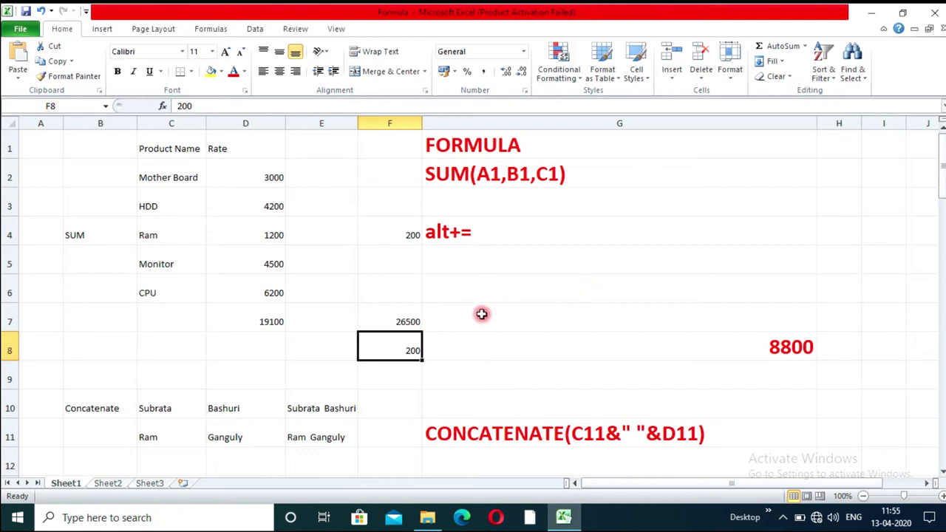
{"action": "left_click", "coordinate": [482, 349]}
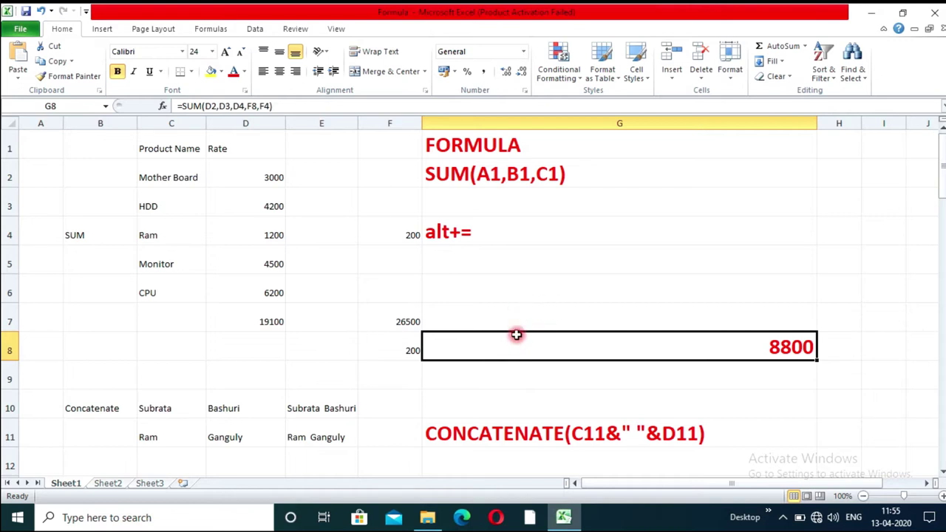
- Enter =F7-F8 in G6 to subtract F8 from the F7 total
{"action": "left_click", "coordinate": [492, 290]}
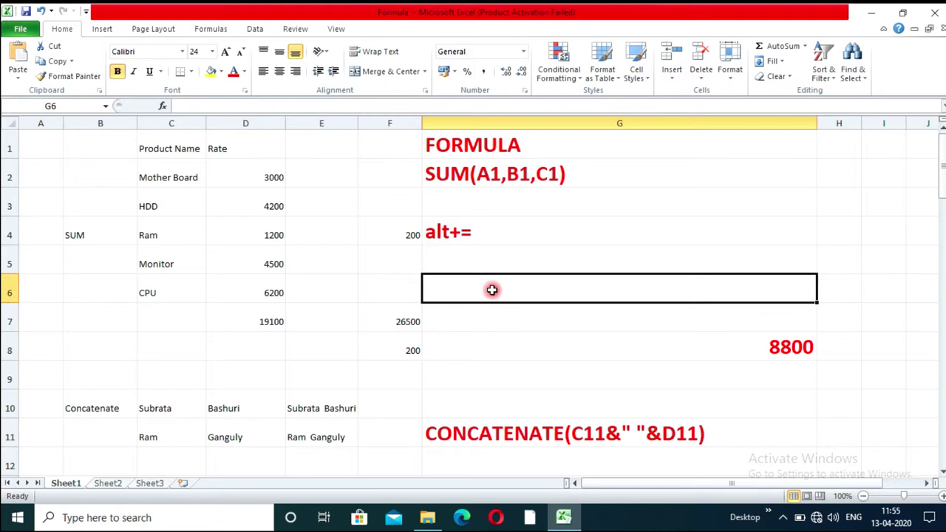
{"action": "type", "text": "="}
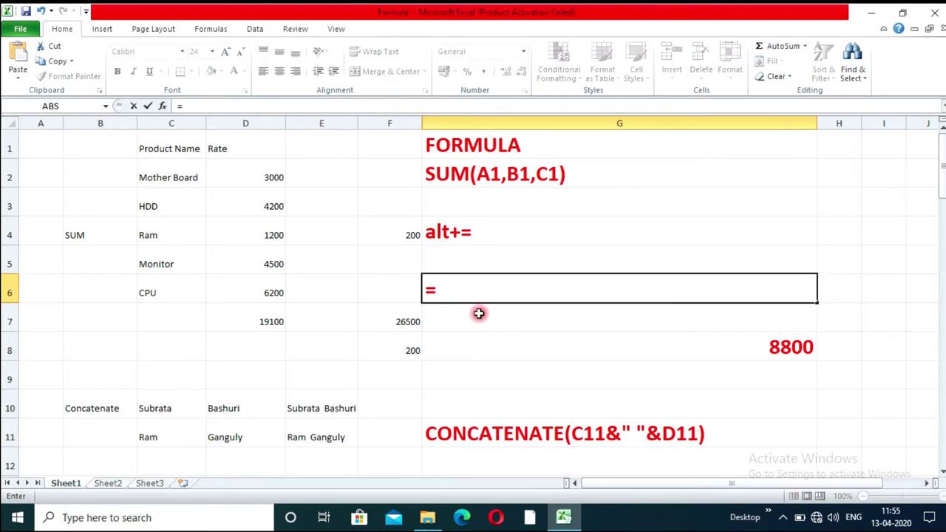
{"action": "left_click", "coordinate": [399, 323]}
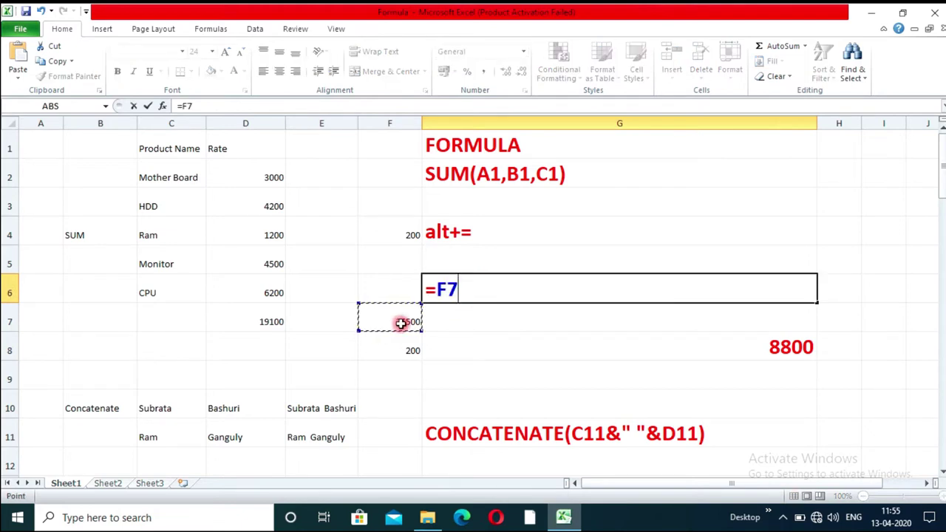
{"action": "type", "text": "-"}
{"action": "left_click", "coordinate": [412, 348]}
{"action": "key", "text": "Return"}
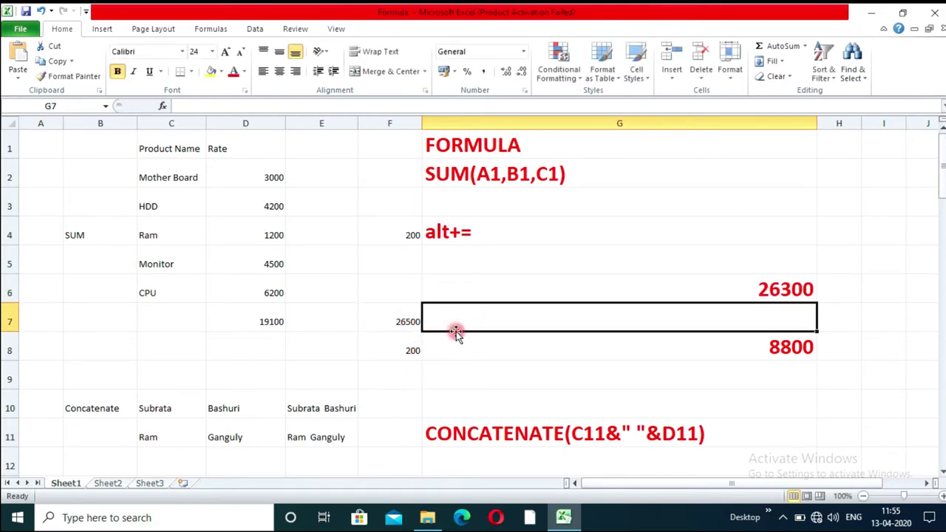
- Enter =D5*E6 in G9 to multiply the Monitor rate by E6
{"action": "left_click", "coordinate": [492, 370]}
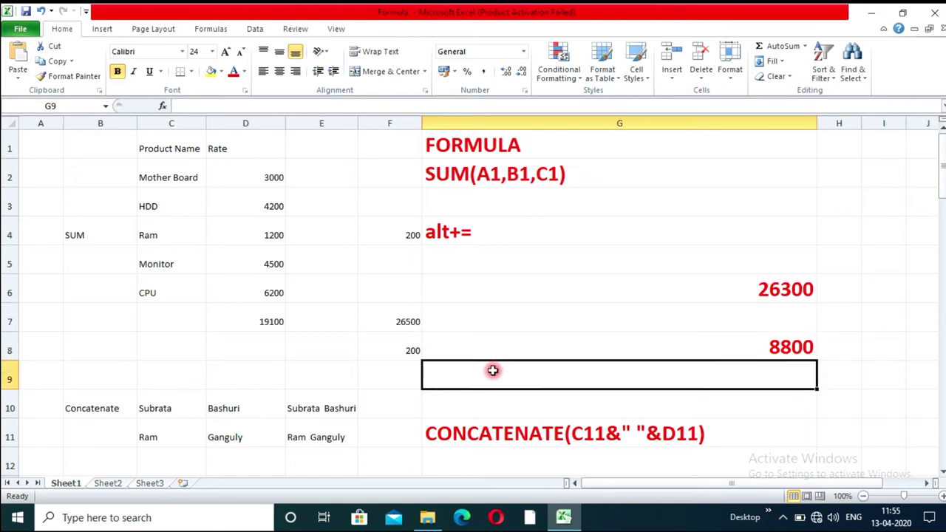
{"action": "type", "text": "="}
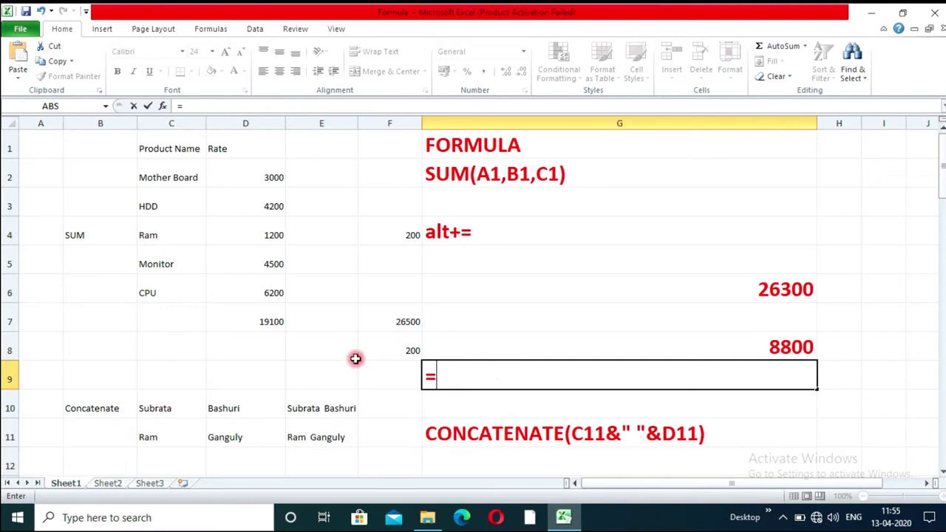
{"action": "left_click", "coordinate": [266, 264]}
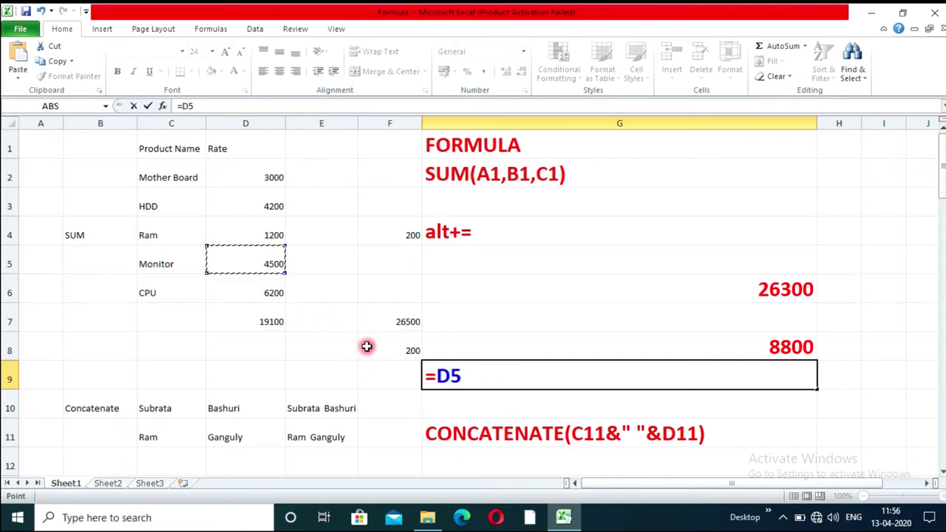
{"action": "type", "text": "*"}
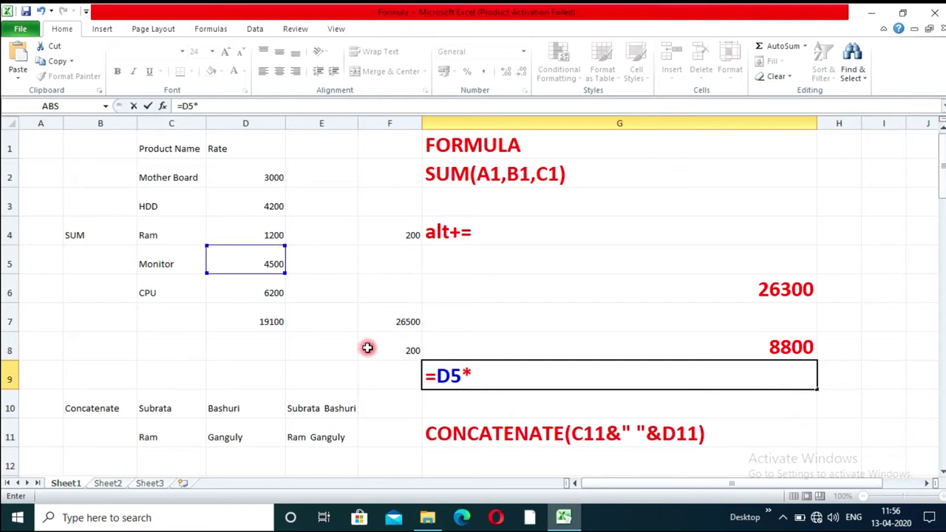
{"action": "left_click", "coordinate": [334, 291]}
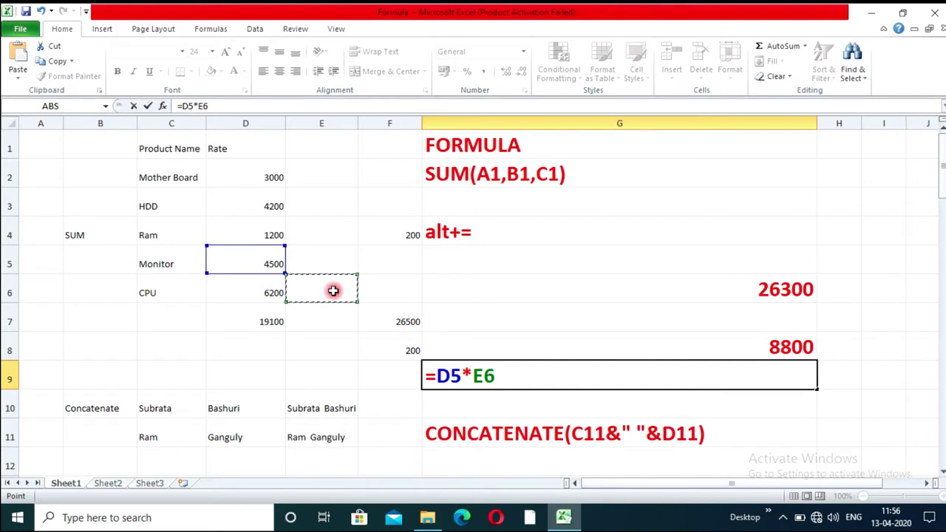
{"action": "key", "text": "Return"}
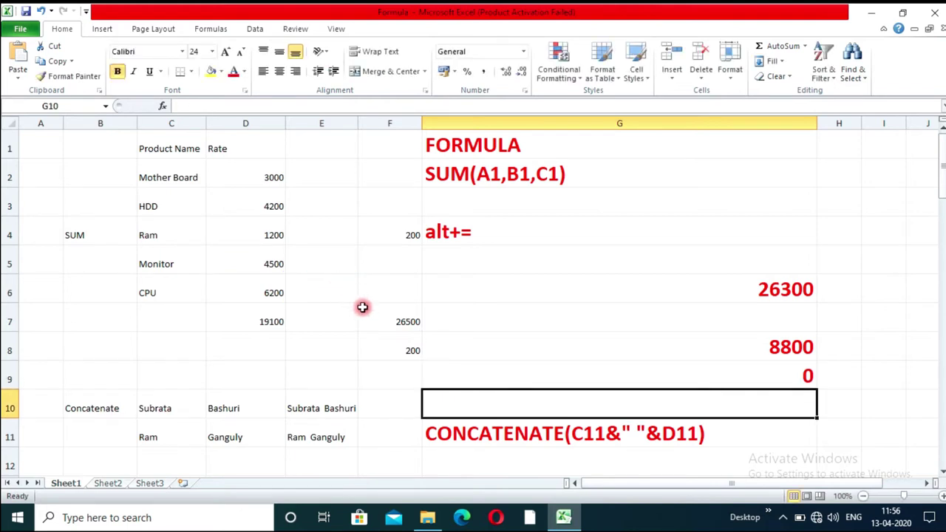
- Enter 2 in E6 so G9 recalculates to 9000
{"action": "left_click", "coordinate": [337, 288]}
{"action": "type", "text": "2"}
{"action": "key", "text": "Return"}
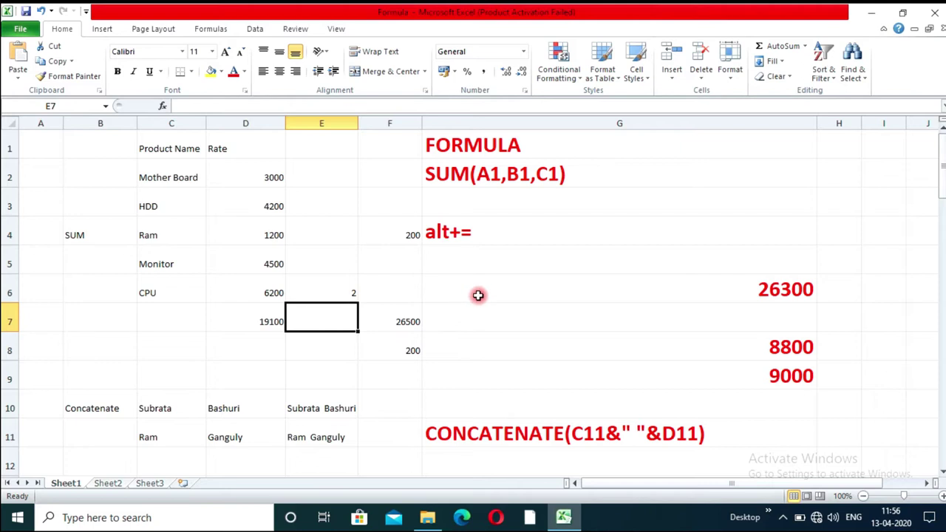
{"action": "left_click", "coordinate": [340, 293]}
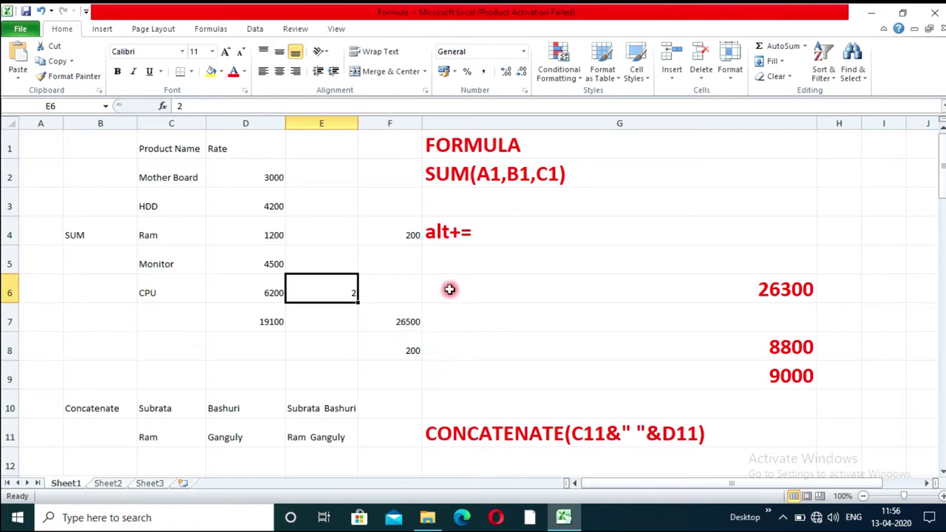
- Replace D9's =D6-E6 with =D6/E6, dividing the CPU rate to show 3100
{"action": "left_click", "coordinate": [236, 370]}
{"action": "type", "text": "=D6-E6"}
{"action": "key", "text": "ctrl+Return"}
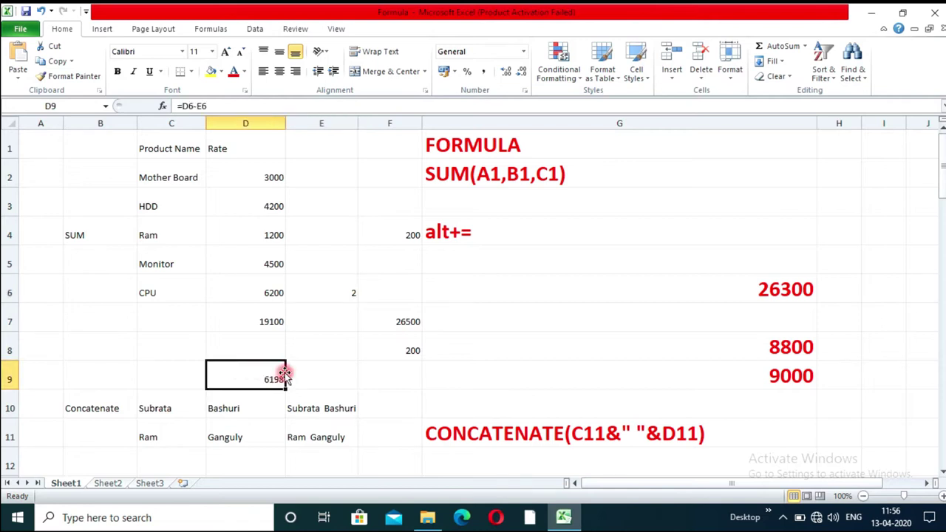
{"action": "type", "text": "="}
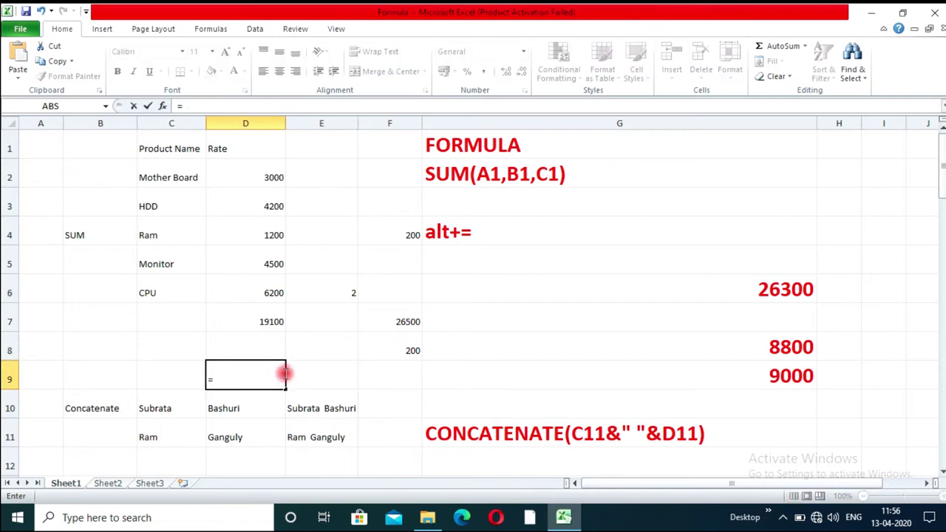
{"action": "left_click", "coordinate": [260, 293]}
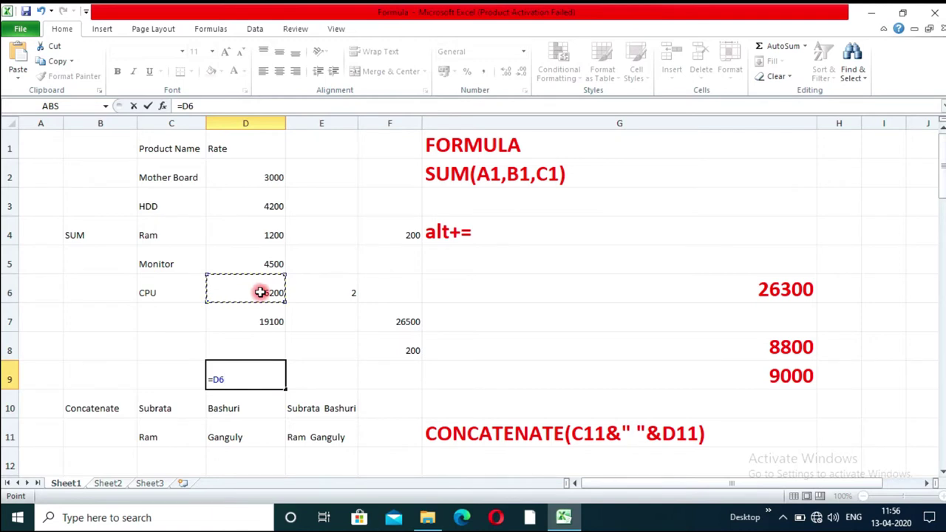
{"action": "type", "text": "/"}
{"action": "left_click", "coordinate": [350, 295]}
{"action": "key", "text": "Return"}
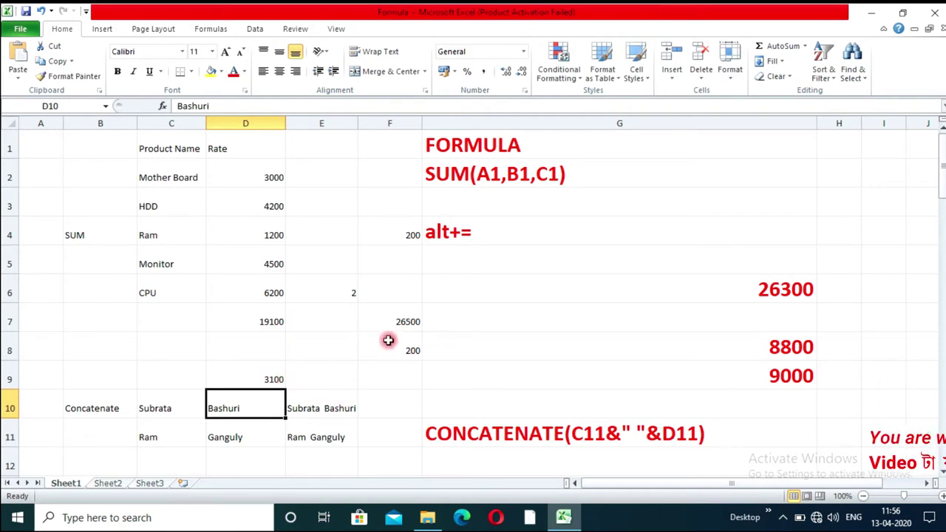
- Colour the column B labels red and enlarge them to 14-point text
{"action": "scroll", "coordinate": [388, 339], "scroll_direction": "down", "scroll_amount": 1}
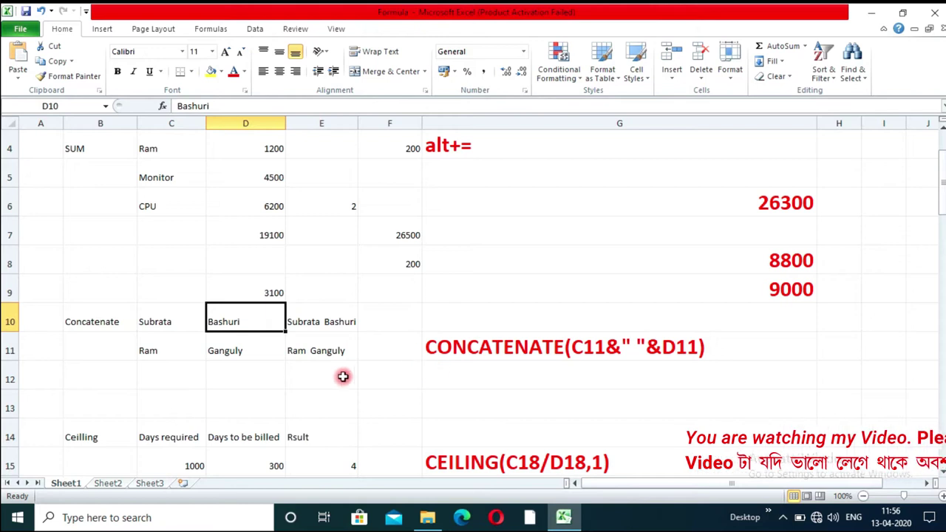
{"action": "left_click", "coordinate": [96, 123]}
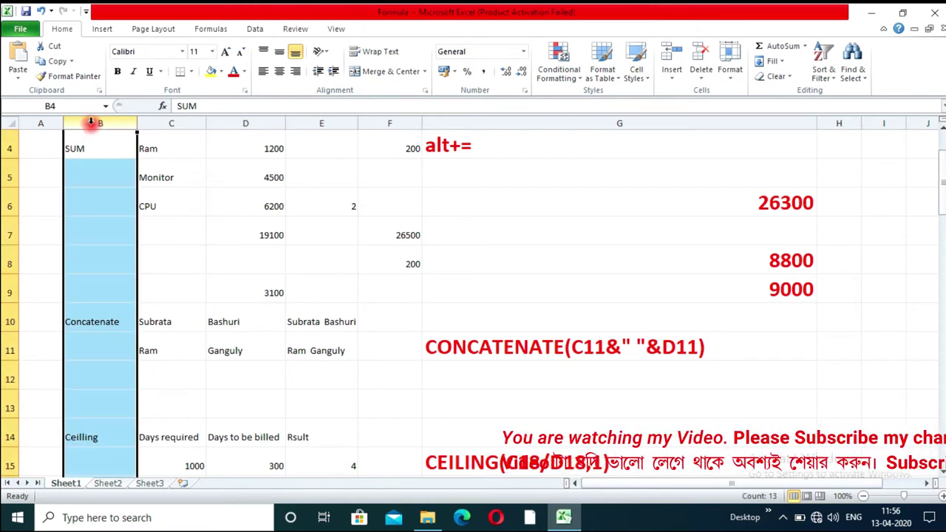
{"action": "left_click", "coordinate": [235, 72]}
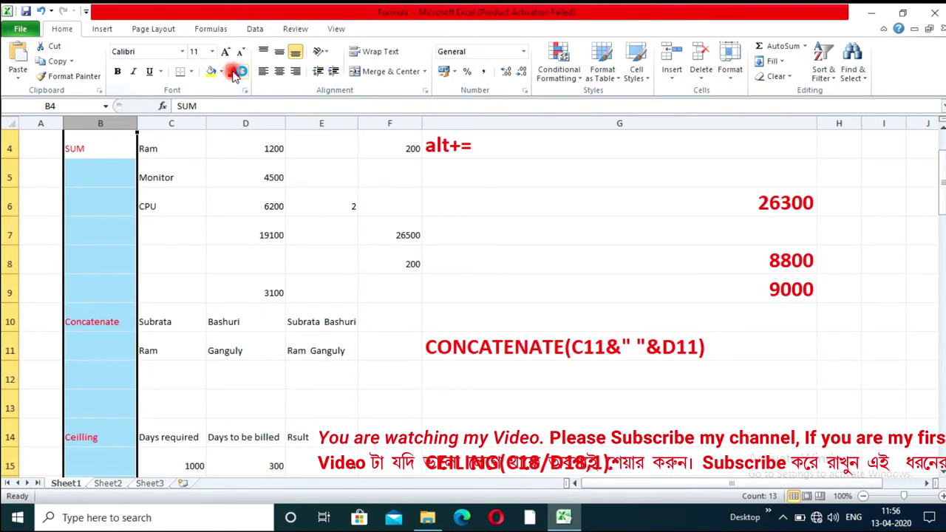
{"action": "left_click", "coordinate": [226, 52]}
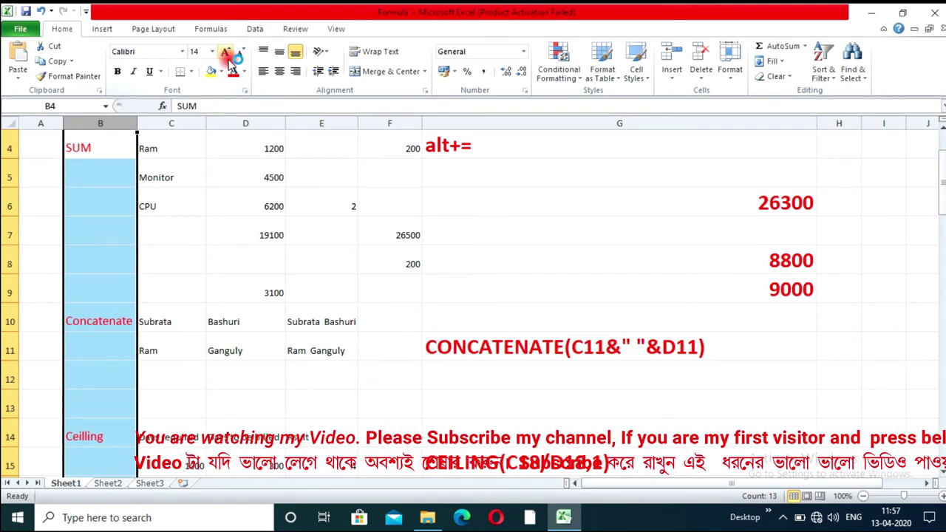
{"action": "left_click", "coordinate": [363, 377]}
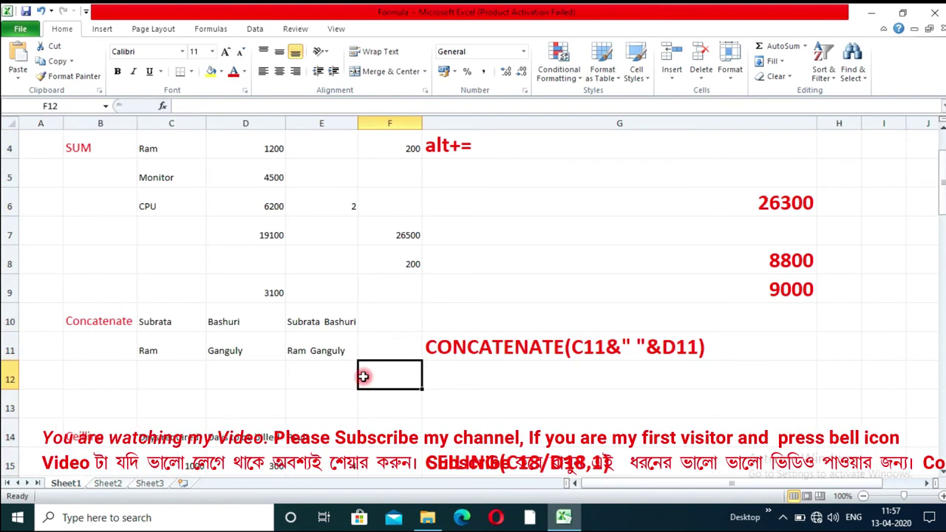
- Review the names and CONCATENATE formulas in rows 10-11, then fill E11's formula down to E12
{"action": "left_click", "coordinate": [150, 321]}
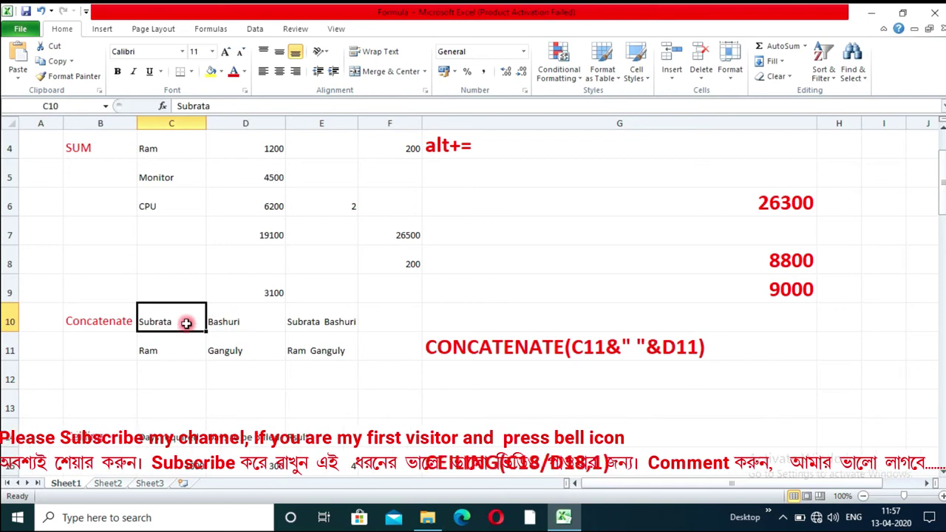
{"action": "left_click", "coordinate": [232, 322]}
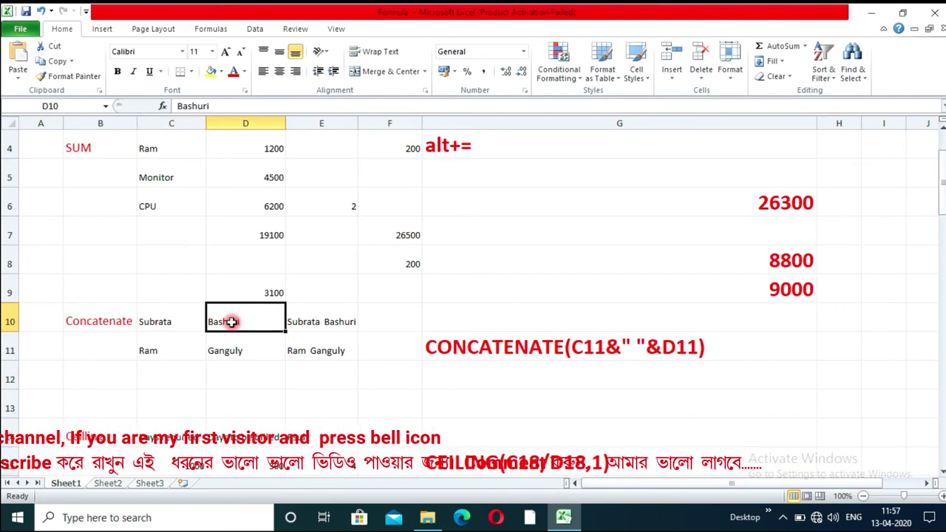
{"action": "left_click", "coordinate": [320, 328]}
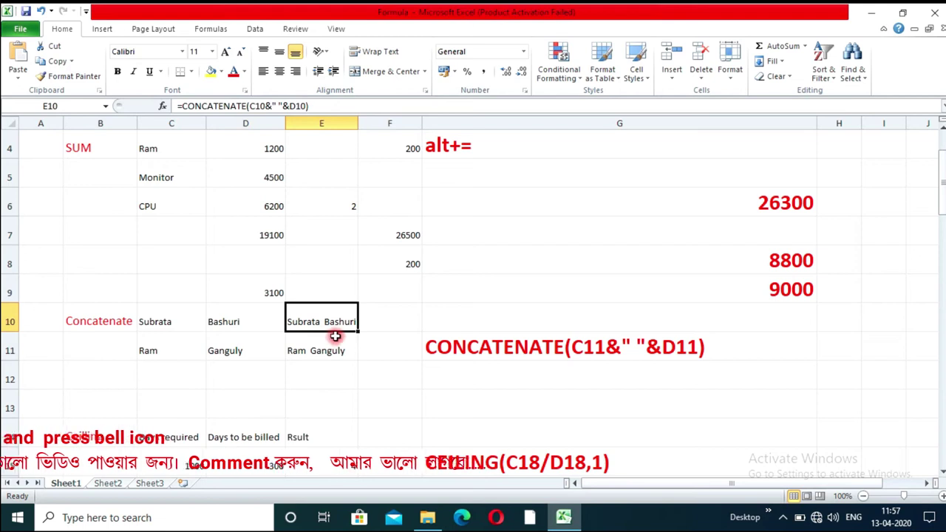
{"action": "left_click", "coordinate": [155, 354]}
{"action": "left_click", "coordinate": [234, 352]}
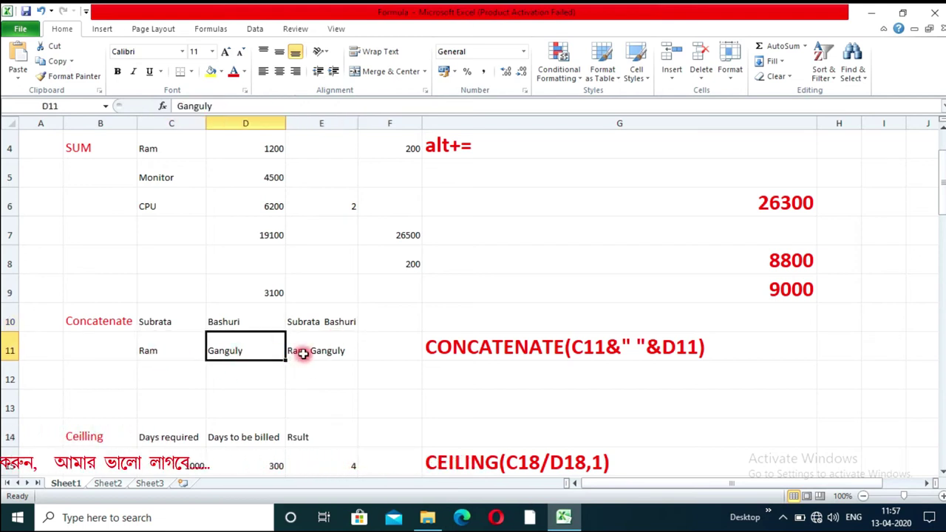
{"action": "left_click", "coordinate": [305, 353]}
{"action": "left_click_drag", "start_coordinate": [358, 360], "coordinate": [359, 386]}
{"action": "left_click", "coordinate": [281, 388]}
- Enter a first name in C12 and a surname in D12 so E12 joins them
{"action": "left_click", "coordinate": [171, 378]}
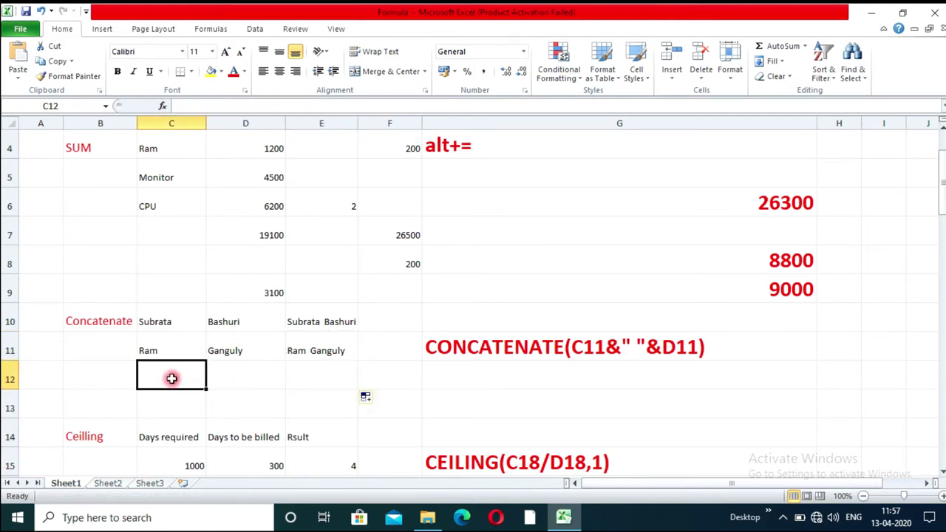
{"action": "type", "text": "Shy"}
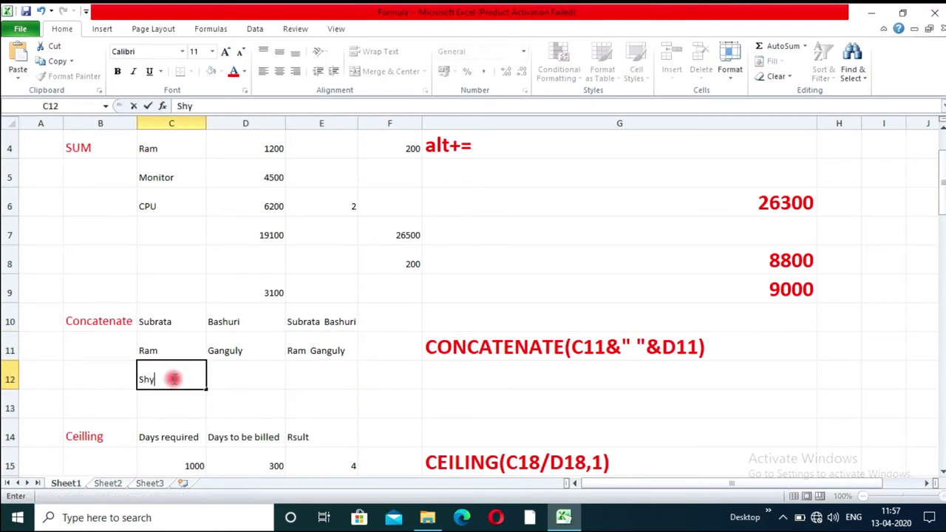
{"action": "type", "text": "am"}
{"action": "key", "text": "Tab"}
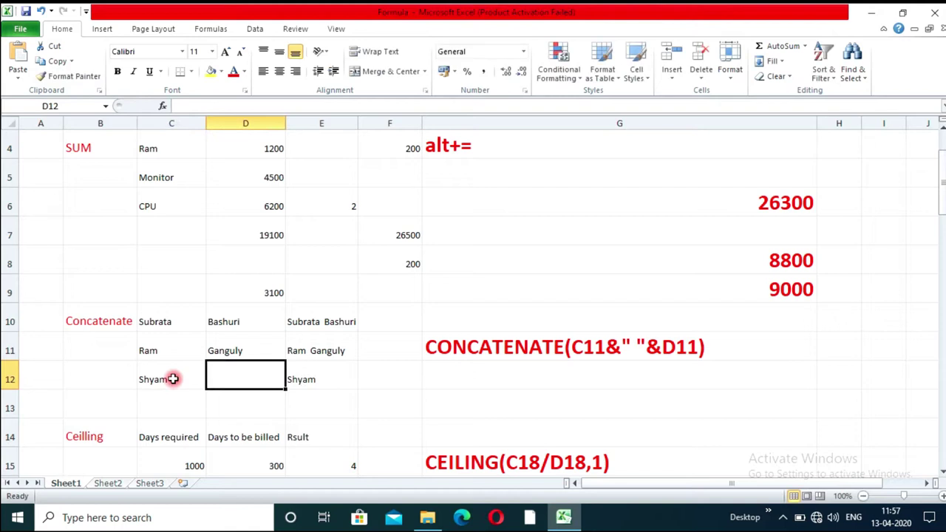
{"action": "type", "text": "Mondal"}
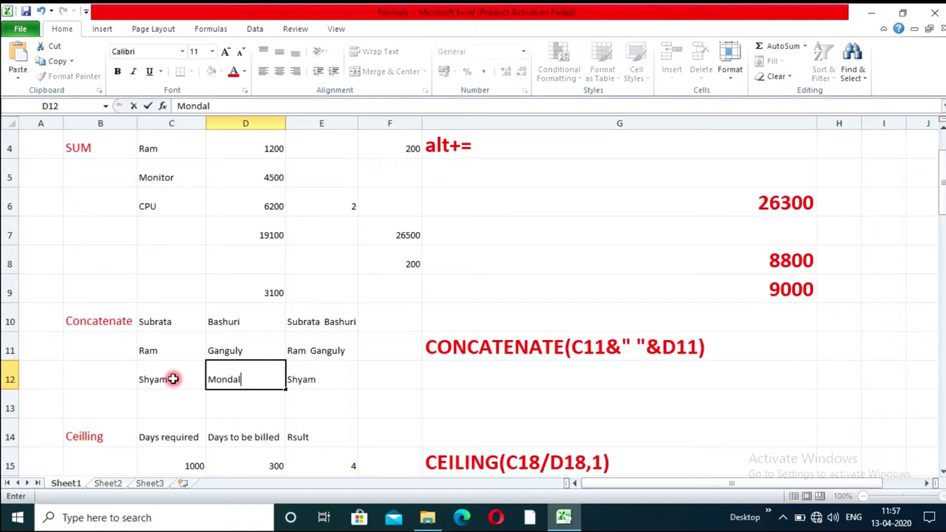
{"action": "key", "text": "Tab"}
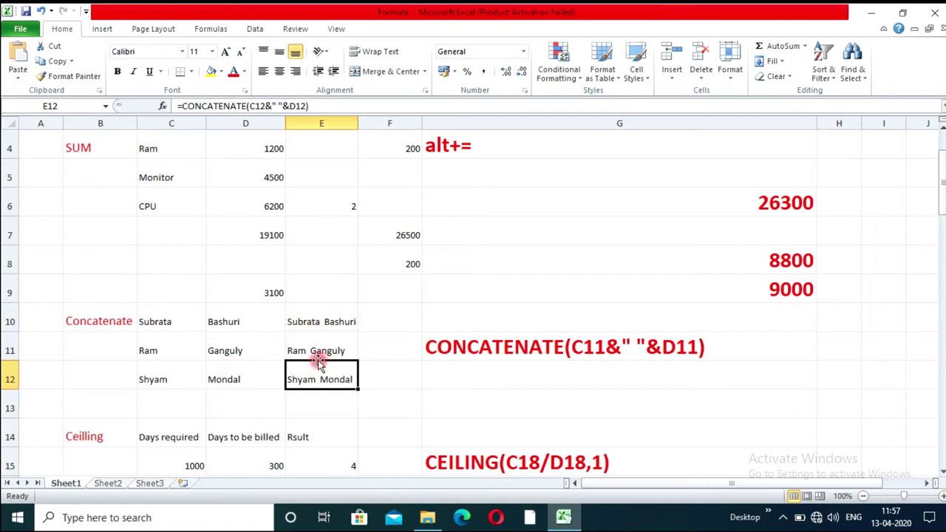
{"action": "scroll", "coordinate": [311, 351], "scroll_direction": "down", "scroll_amount": 2}
{"action": "scroll", "coordinate": [311, 346], "scroll_direction": "up", "scroll_amount": 1}
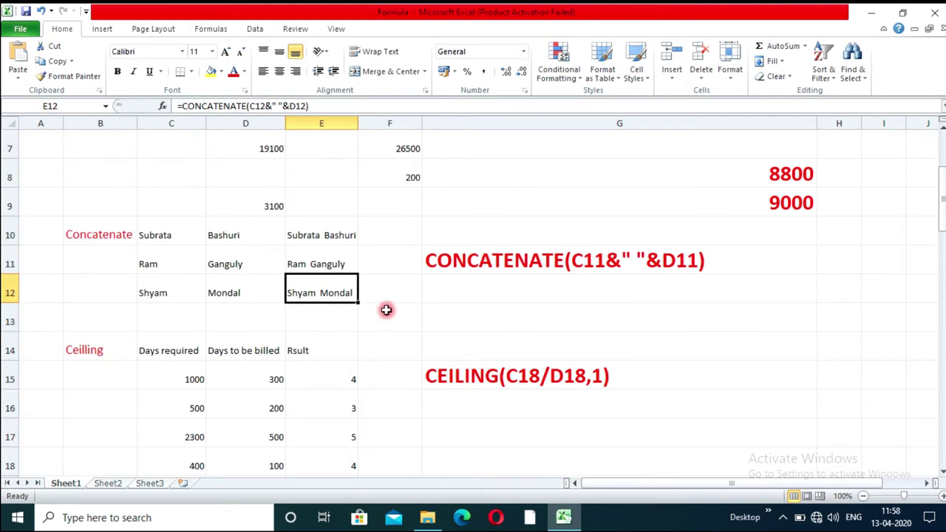
{"action": "scroll", "coordinate": [190, 347], "scroll_direction": "down", "scroll_amount": 1}
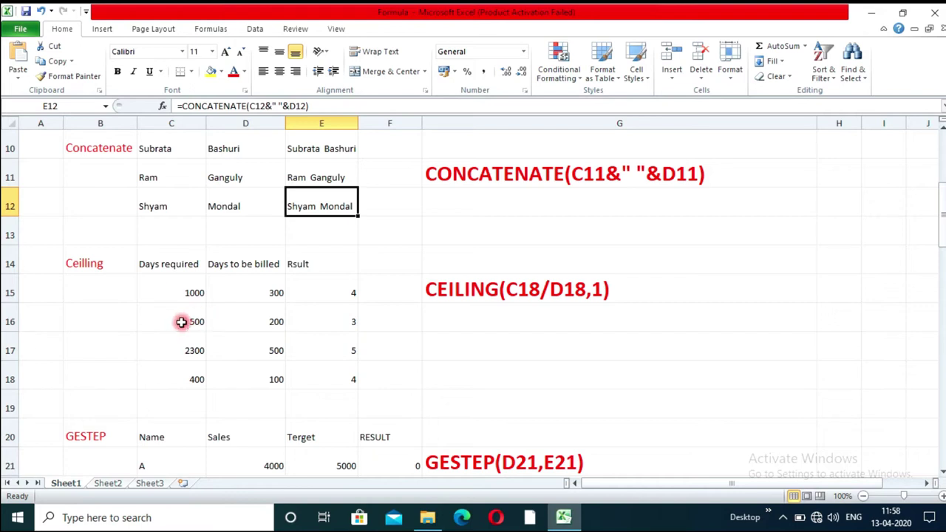
{"action": "left_click", "coordinate": [273, 317]}
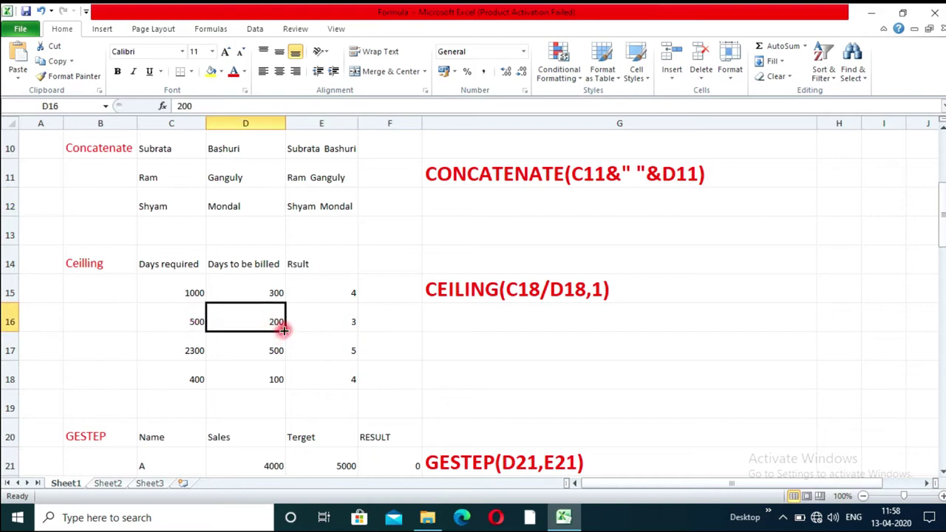
{"action": "left_click", "coordinate": [348, 319]}
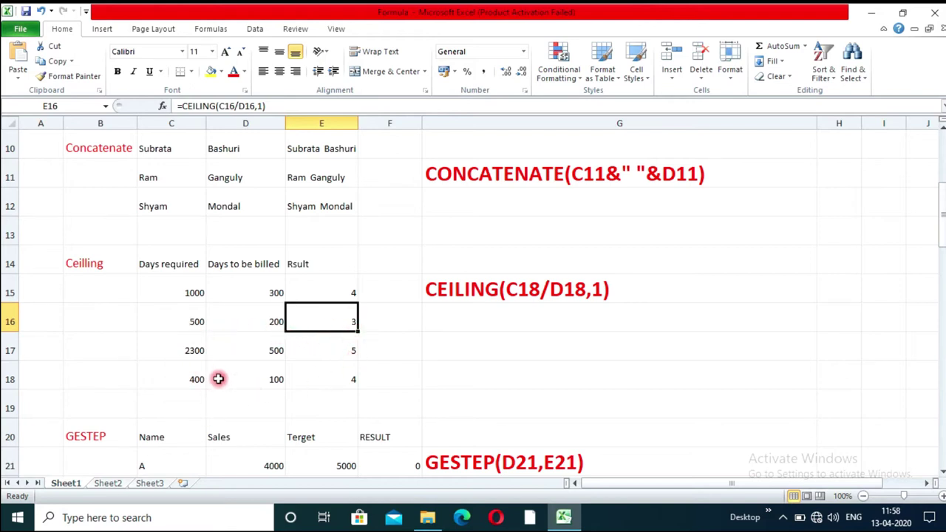
{"action": "left_click", "coordinate": [346, 379]}
{"action": "left_click", "coordinate": [455, 294]}
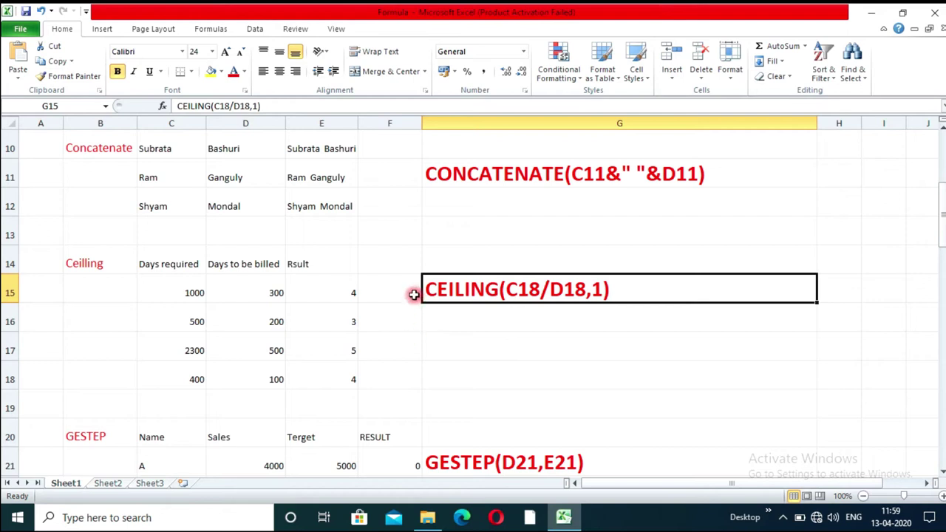
{"action": "left_click", "coordinate": [189, 293]}
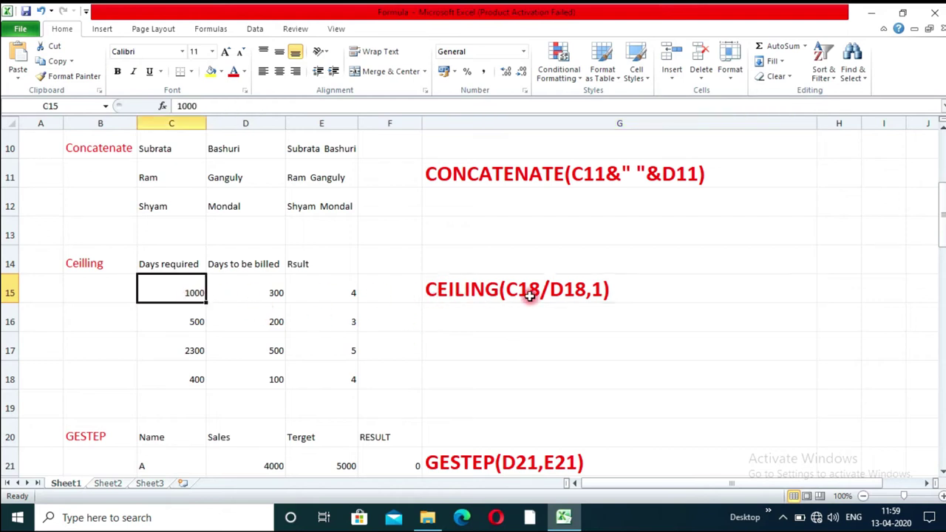
{"action": "left_click", "coordinate": [263, 285]}
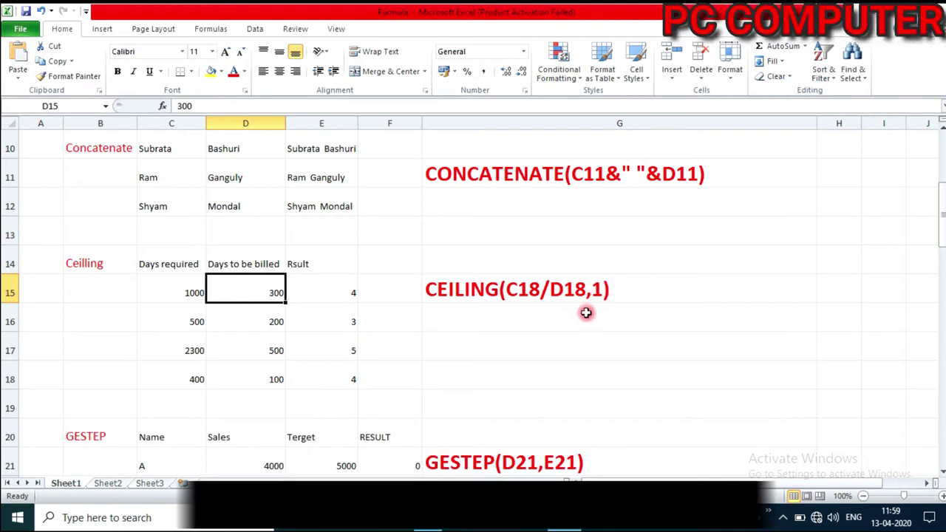
{"action": "left_click", "coordinate": [326, 293]}
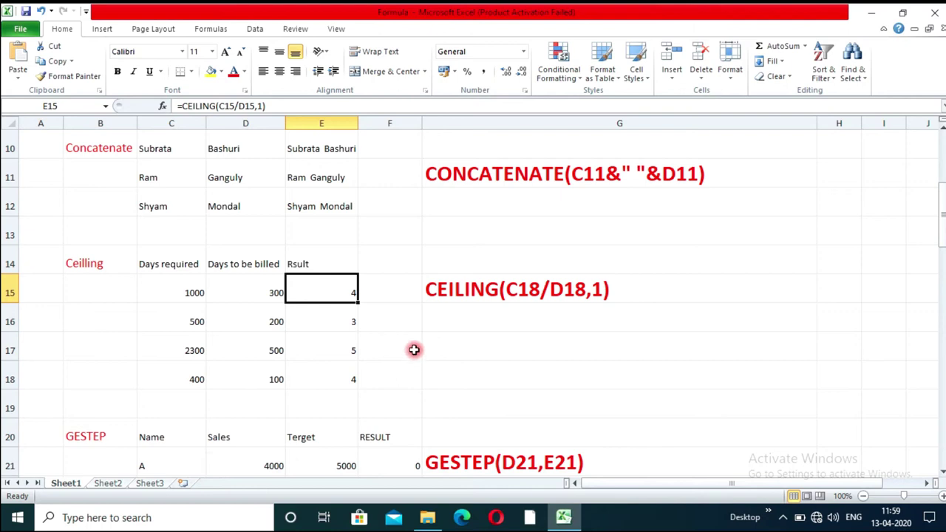
{"action": "scroll", "coordinate": [414, 348], "scroll_direction": "down", "scroll_amount": 2}
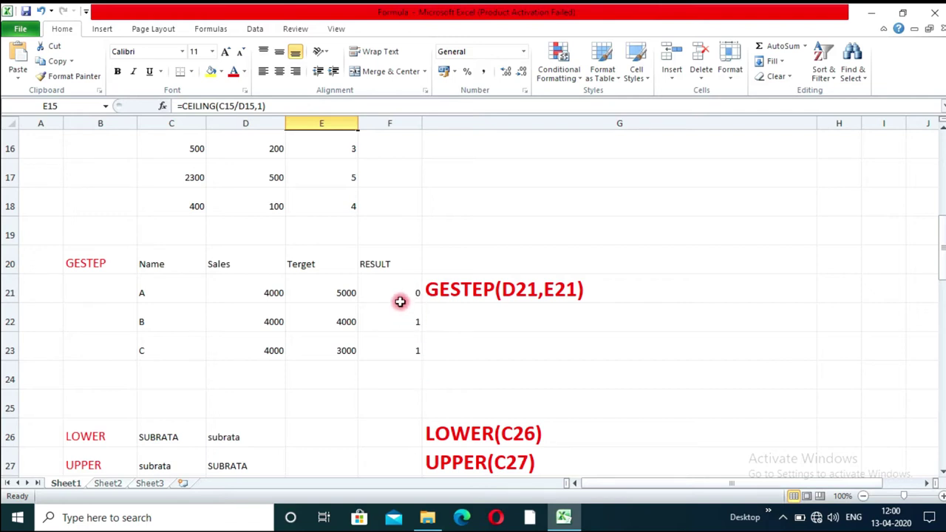
- Set the target in E21 to 30 and the sales in D21 to 20, after briefly trying 60
{"action": "left_click", "coordinate": [341, 293]}
{"action": "type", "text": "30"}
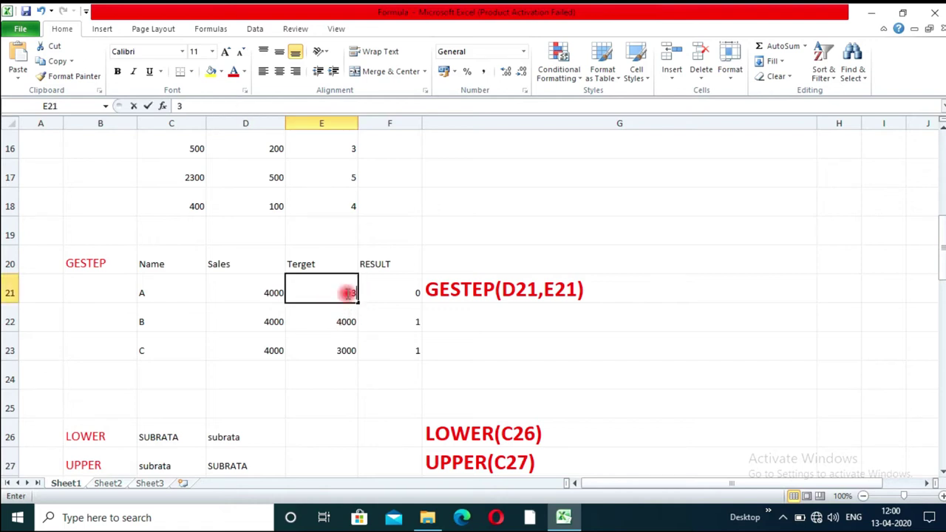
{"action": "left_click", "coordinate": [340, 351]}
{"action": "left_click", "coordinate": [274, 293]}
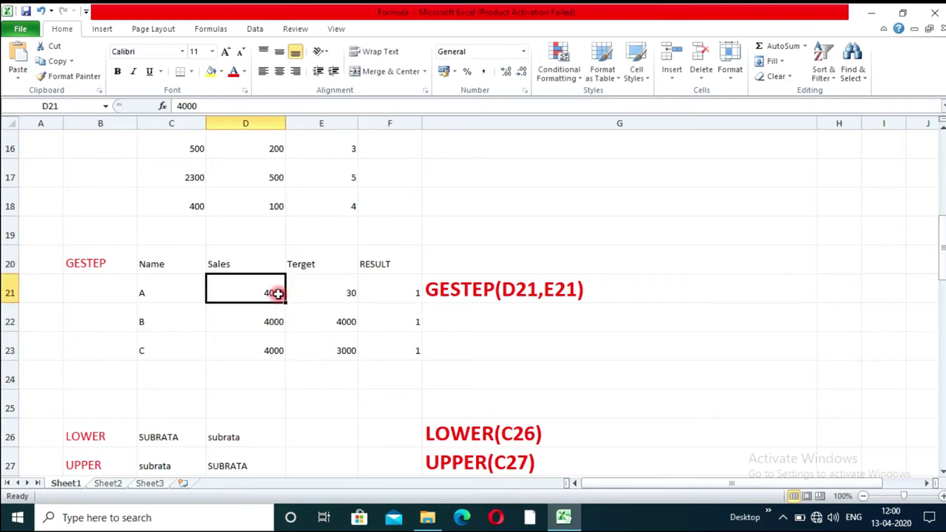
{"action": "type", "text": "60"}
{"action": "key", "text": "Return"}
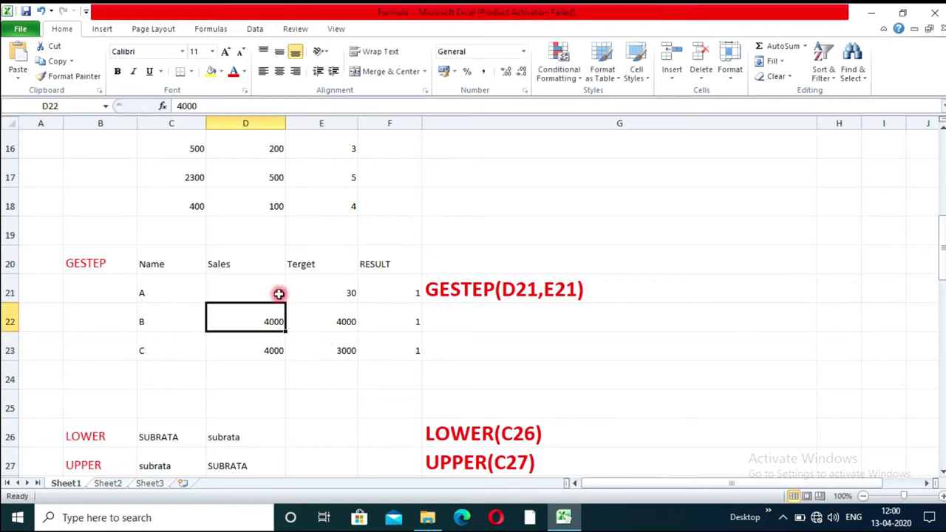
{"action": "left_click", "coordinate": [284, 295]}
{"action": "type", "text": "20"}
{"action": "key", "text": "Return"}
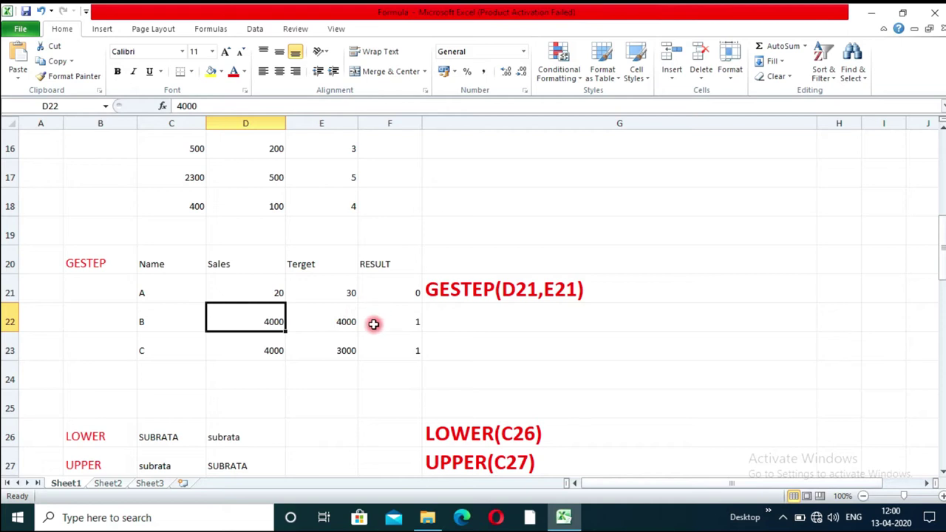
- Check that F21's GESTEP formula now returns 0 against D21 and E21
{"action": "left_click", "coordinate": [402, 297]}
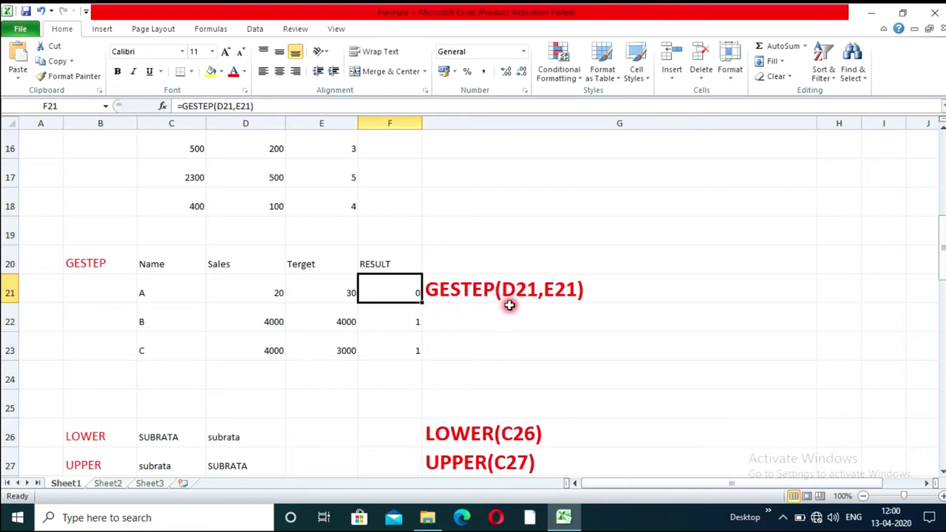
{"action": "left_click", "coordinate": [270, 293]}
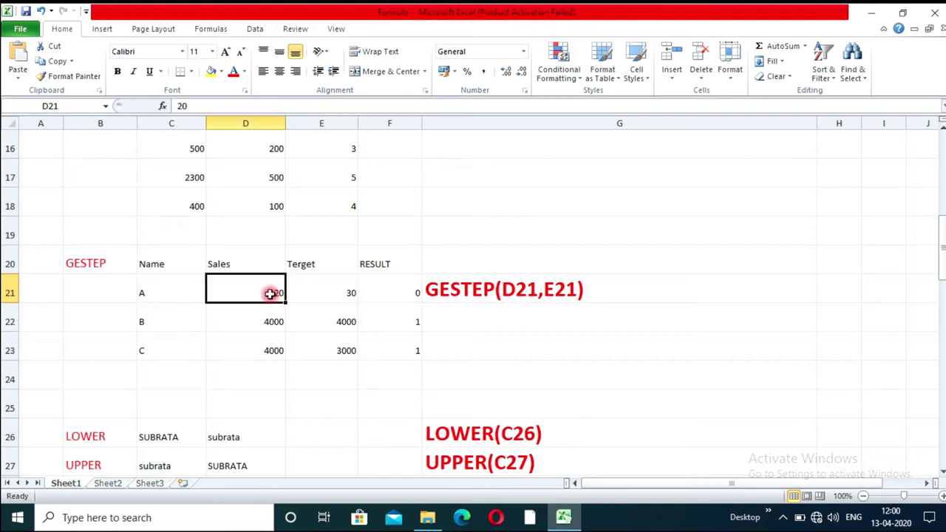
{"action": "left_click", "coordinate": [330, 292]}
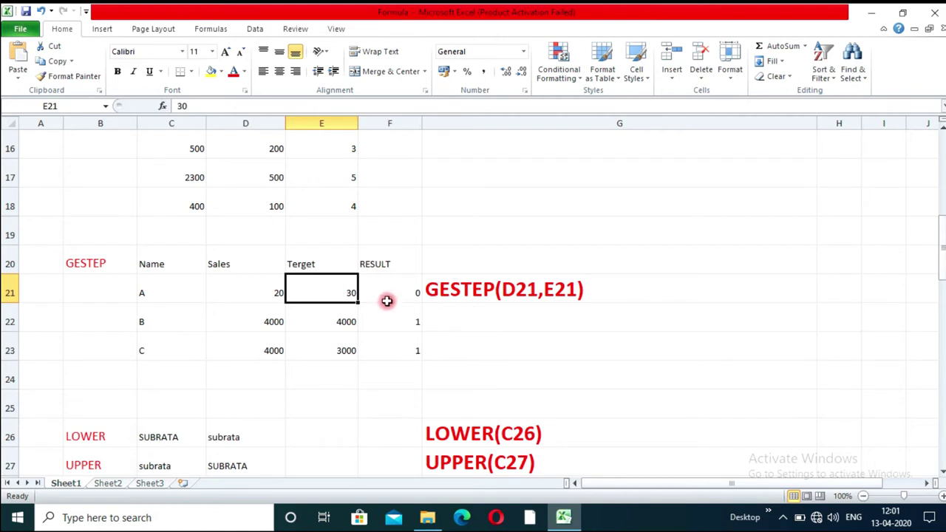
{"action": "scroll", "coordinate": [387, 301], "scroll_direction": "down", "scroll_amount": 1}
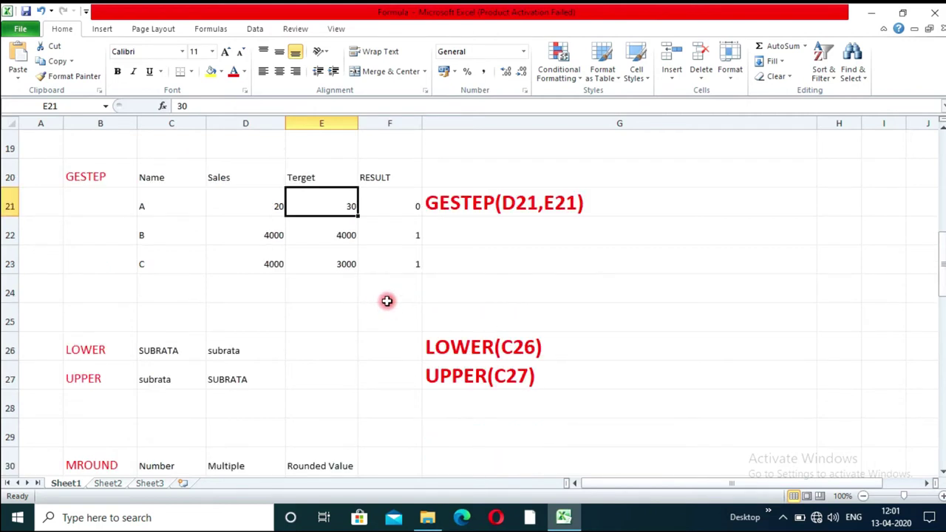
{"action": "scroll", "coordinate": [387, 301], "scroll_direction": "down", "scroll_amount": 1}
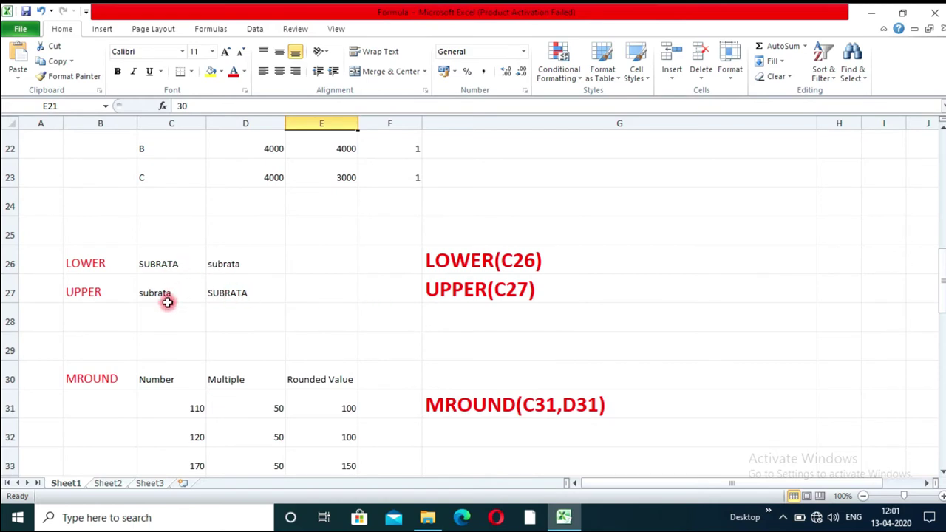
{"action": "left_click", "coordinate": [176, 263]}
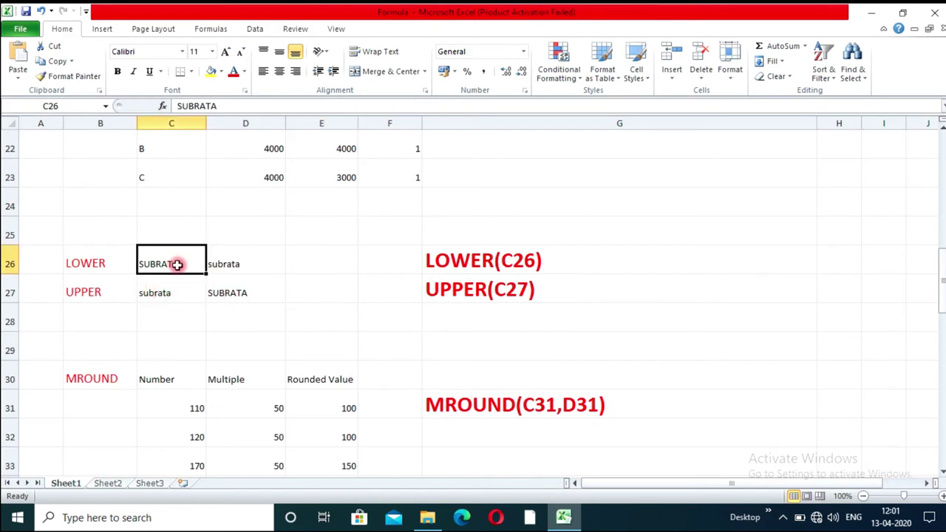
{"action": "left_click", "coordinate": [229, 264]}
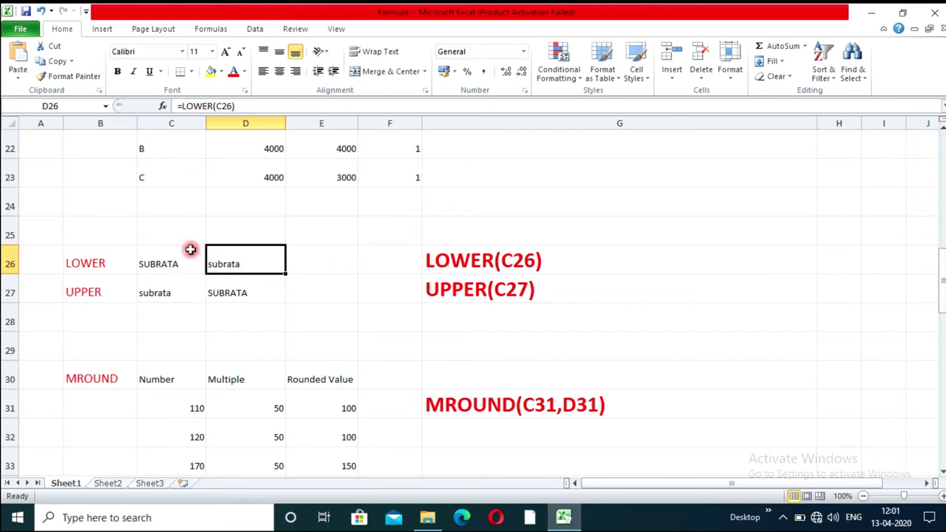
{"action": "left_click", "coordinate": [232, 294]}
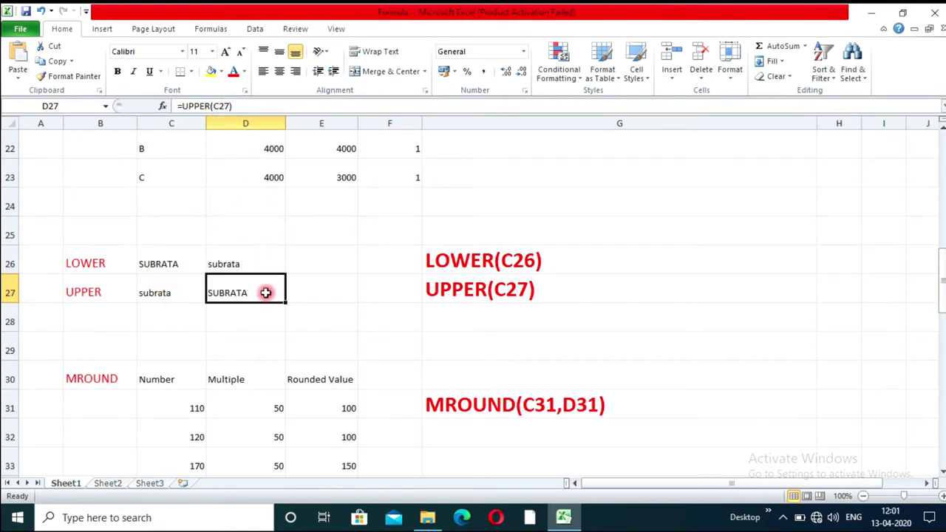
{"action": "scroll", "coordinate": [271, 329], "scroll_direction": "down", "scroll_amount": 1}
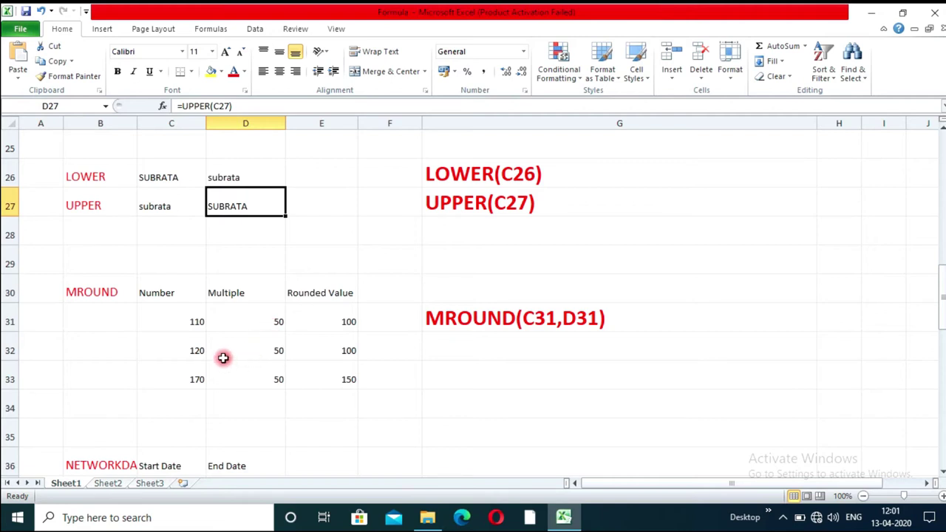
{"action": "scroll", "coordinate": [224, 358], "scroll_direction": "down", "scroll_amount": 1}
{"action": "scroll", "coordinate": [214, 353], "scroll_direction": "up", "scroll_amount": 1}
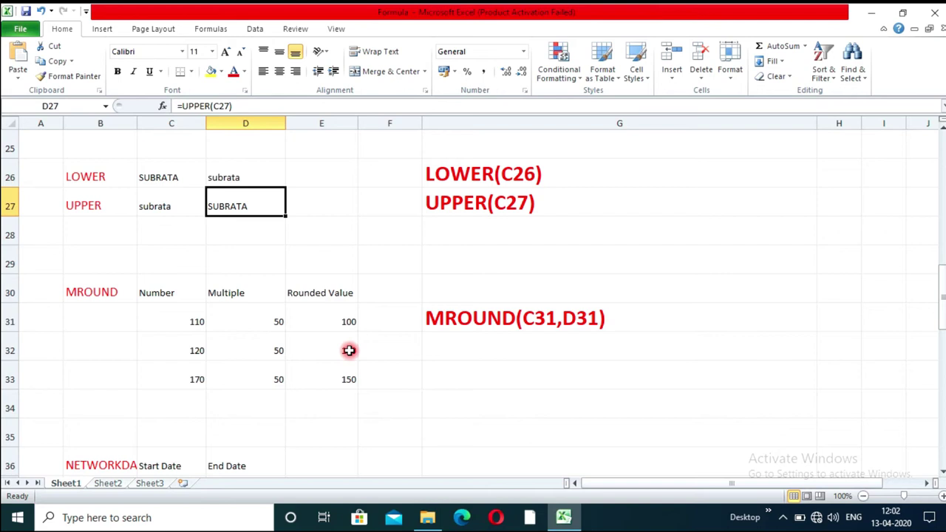
{"action": "left_click", "coordinate": [173, 323]}
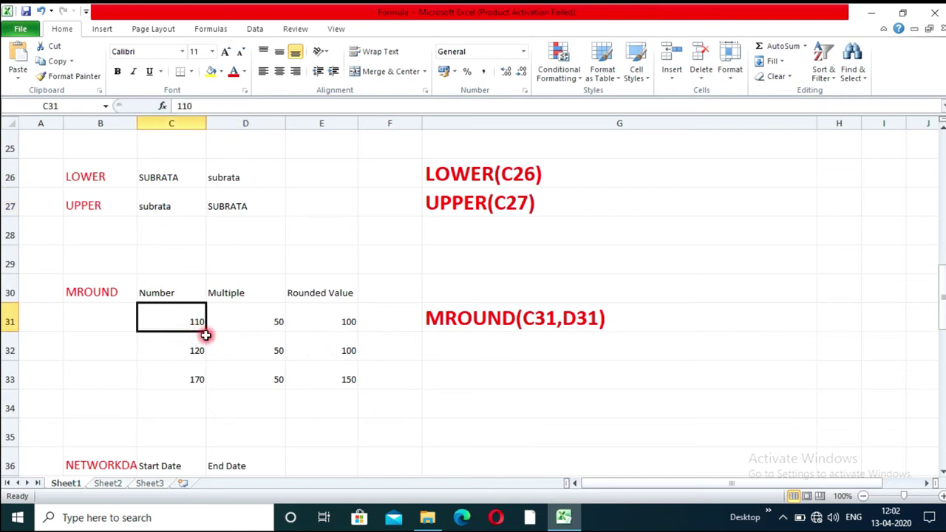
{"action": "left_click", "coordinate": [244, 322]}
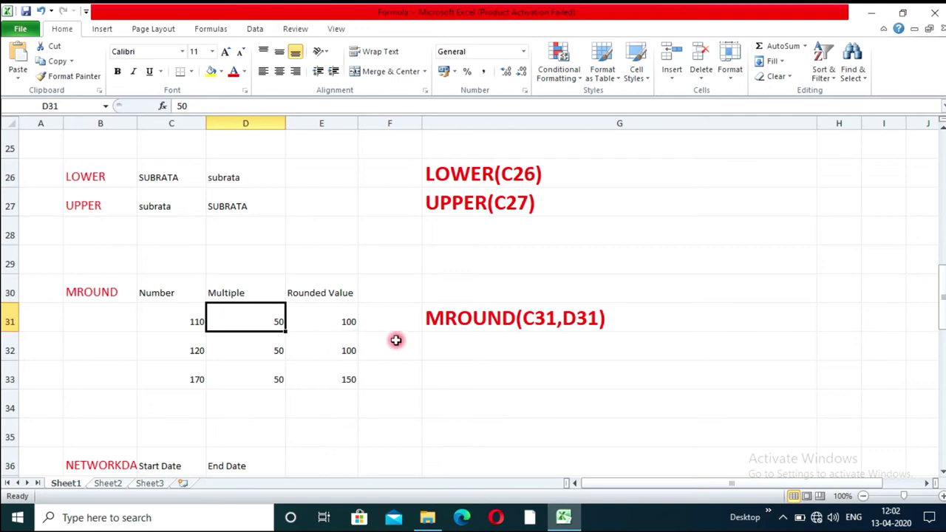
{"action": "left_click", "coordinate": [191, 322]}
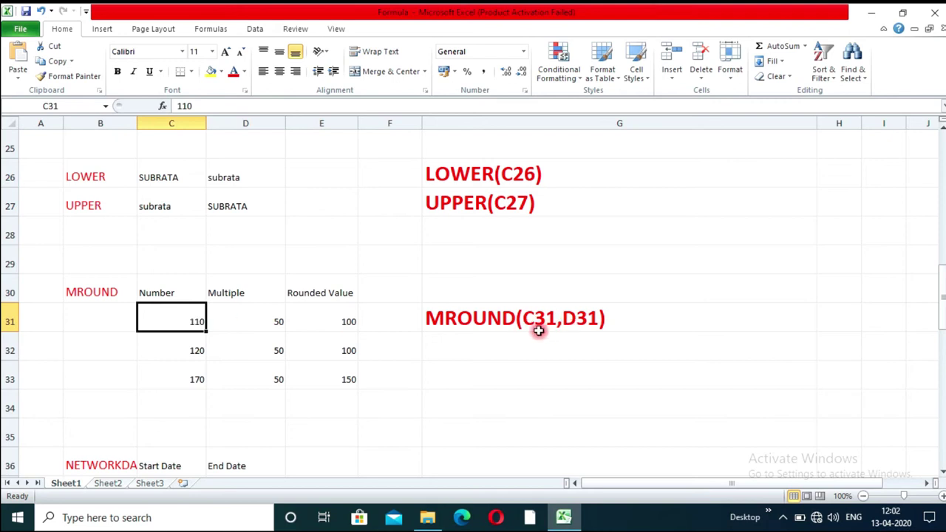
{"action": "left_click", "coordinate": [270, 326]}
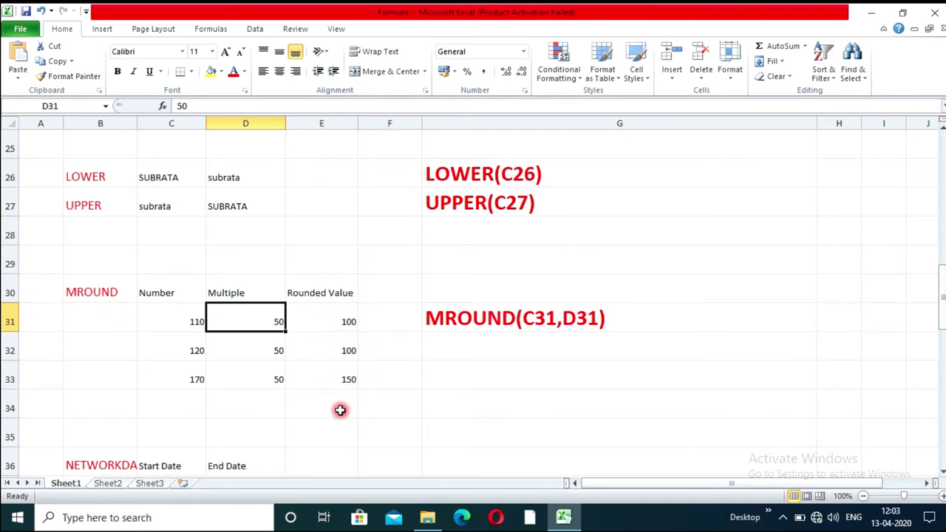
- Widen column B for the NETWORKDAYS label and inspect C37:E37, which returns 8 working days
{"action": "scroll", "coordinate": [336, 399], "scroll_direction": "down", "scroll_amount": 2}
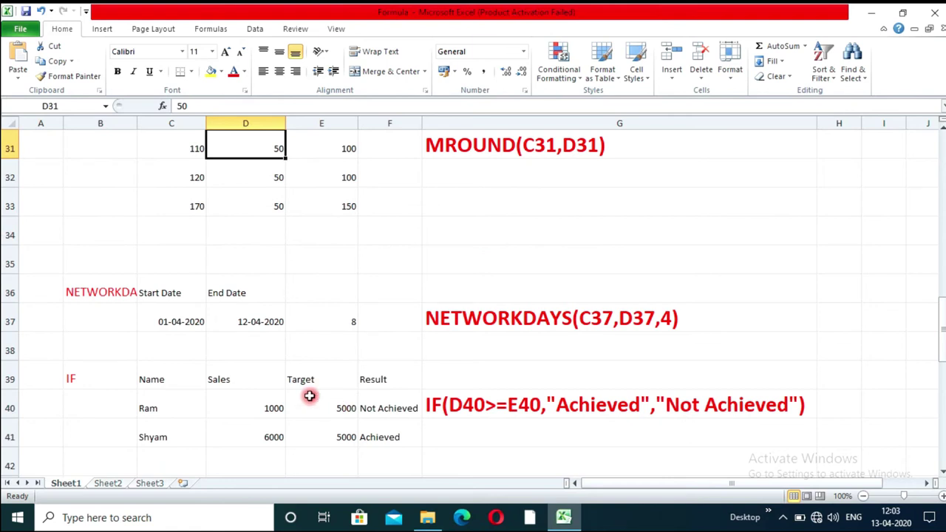
{"action": "left_click_drag", "start_coordinate": [135, 124], "coordinate": [152, 122]}
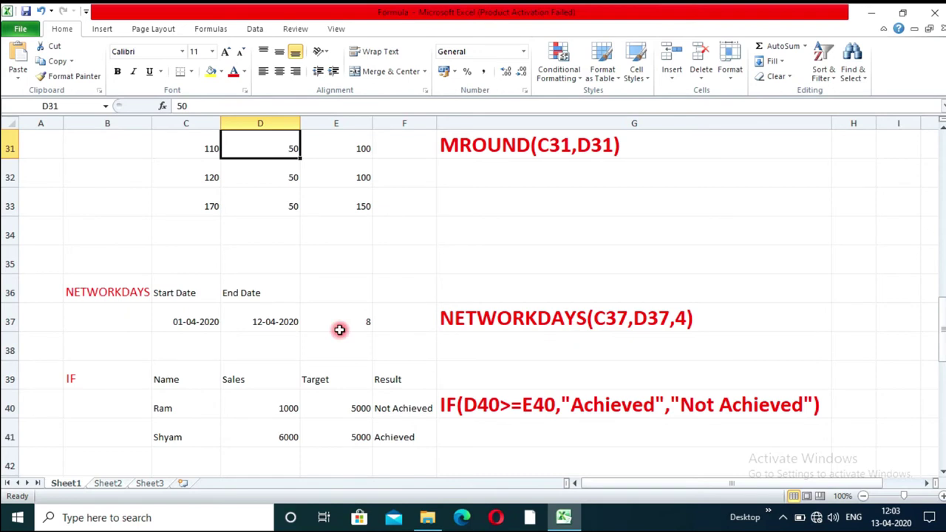
{"action": "left_click", "coordinate": [194, 325]}
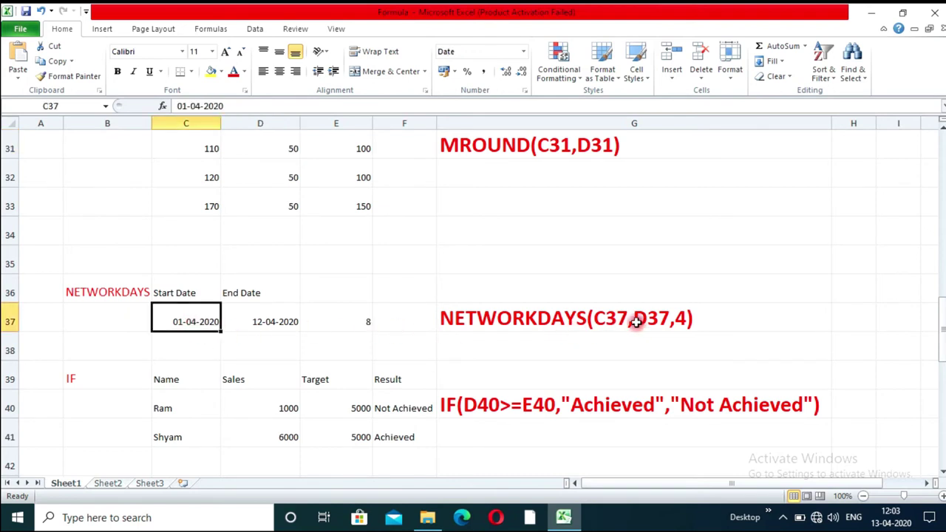
{"action": "left_click", "coordinate": [258, 321]}
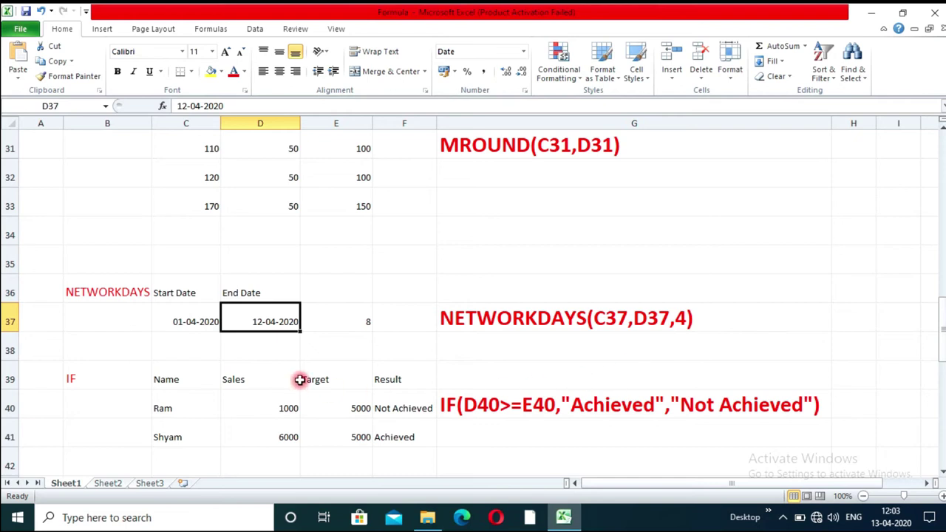
{"action": "left_click", "coordinate": [354, 323]}
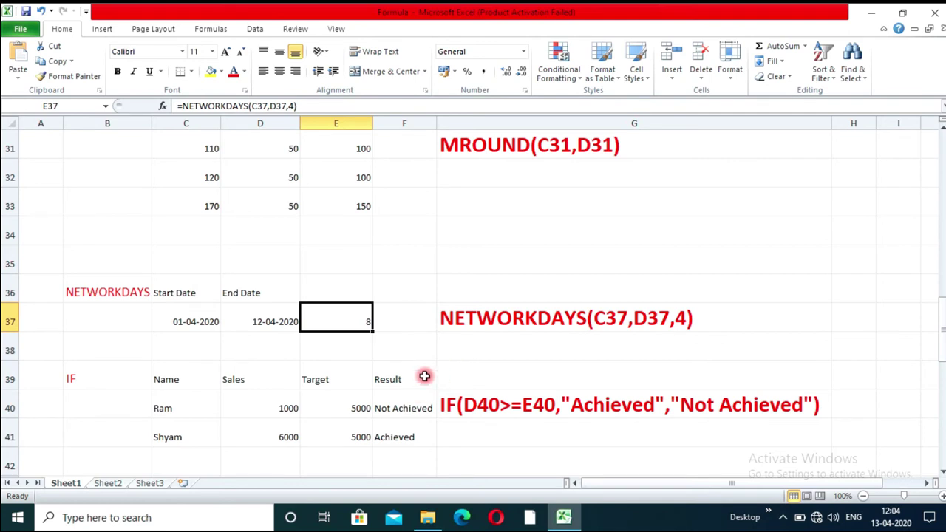
{"action": "scroll", "coordinate": [424, 374], "scroll_direction": "down", "scroll_amount": 2}
{"action": "scroll", "coordinate": [424, 374], "scroll_direction": "up", "scroll_amount": 1}
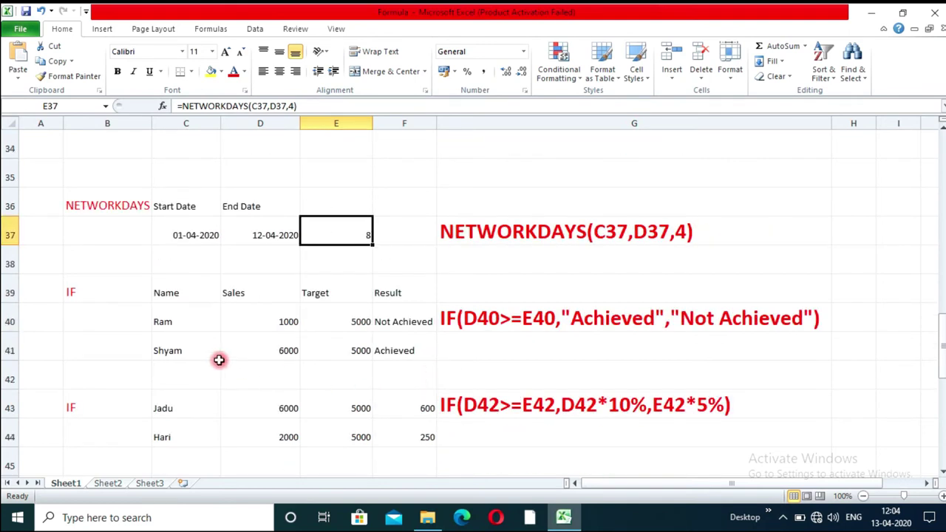
{"action": "left_click", "coordinate": [155, 296]}
{"action": "left_click", "coordinate": [245, 293]}
{"action": "left_click", "coordinate": [318, 294]}
{"action": "left_click", "coordinate": [400, 294]}
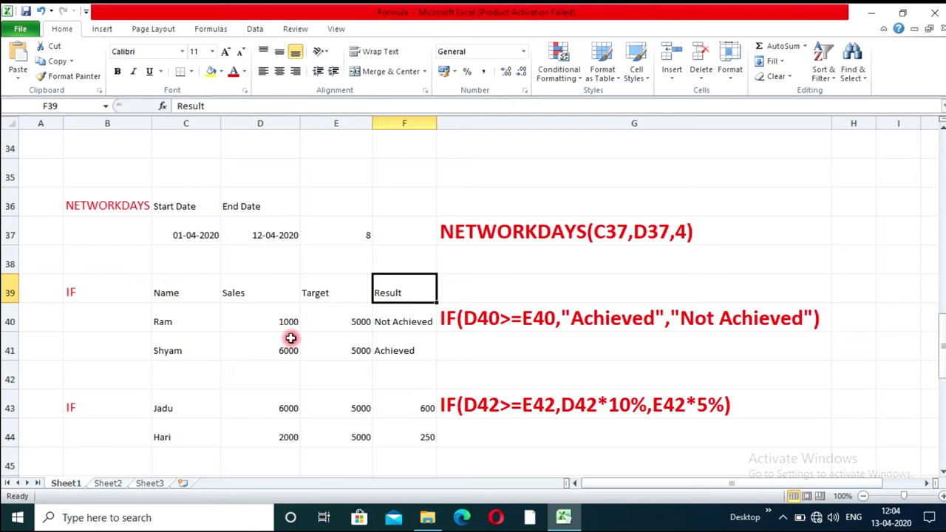
{"action": "left_click", "coordinate": [188, 325]}
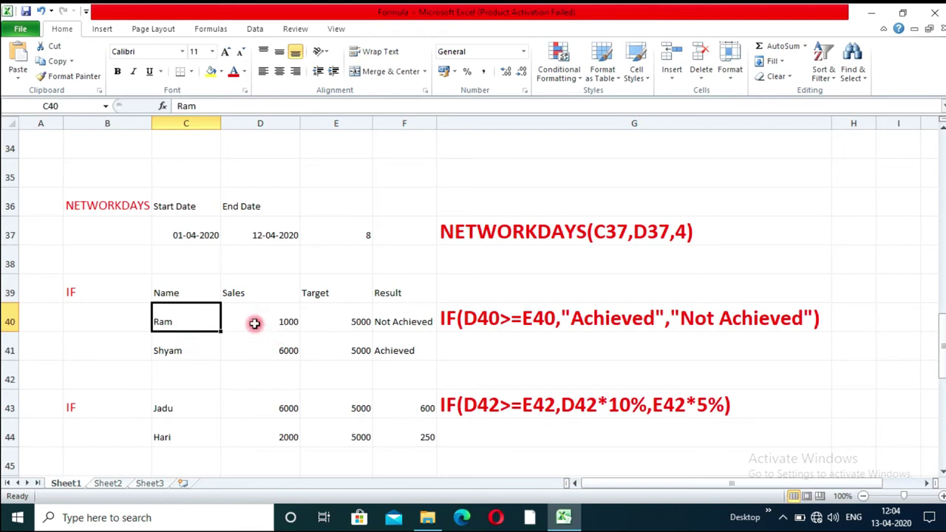
{"action": "left_click", "coordinate": [273, 358]}
{"action": "scroll", "coordinate": [325, 315], "scroll_direction": "up", "scroll_amount": 5}
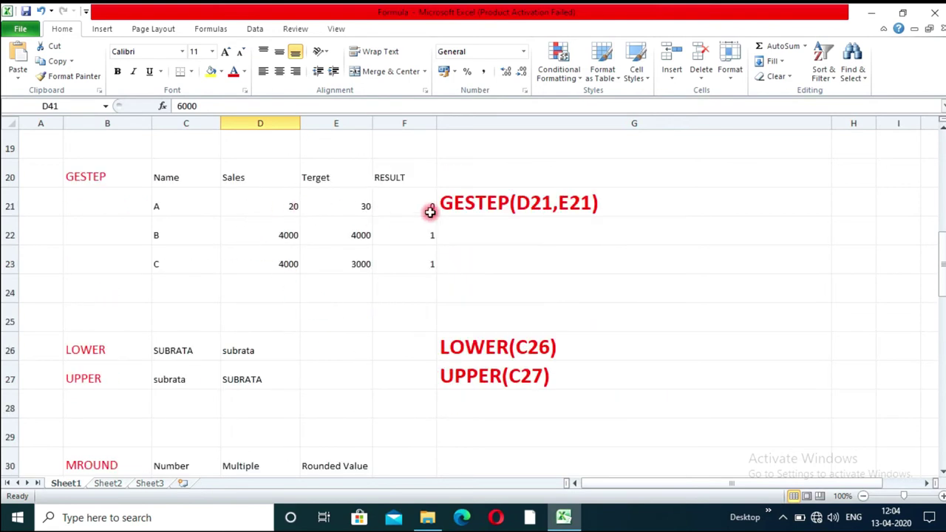
{"action": "scroll", "coordinate": [401, 320], "scroll_direction": "down", "scroll_amount": 5}
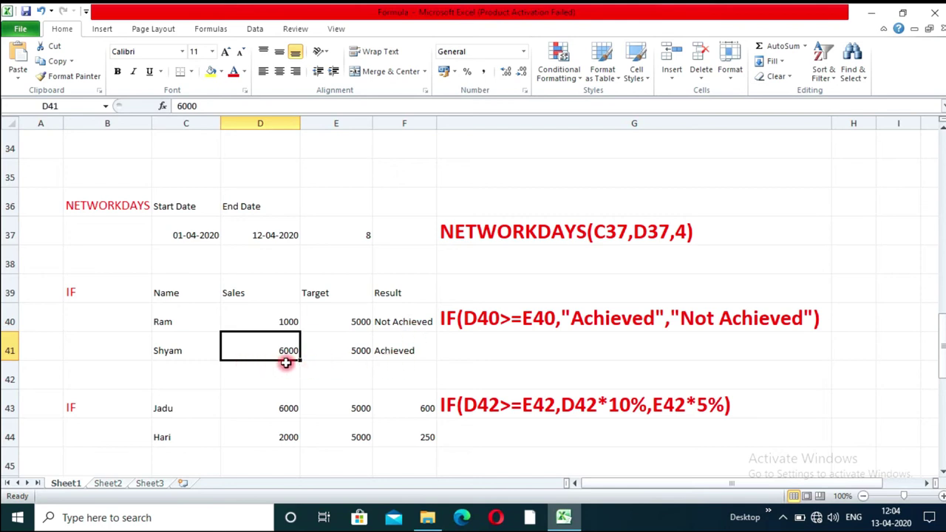
{"action": "left_click", "coordinate": [355, 351]}
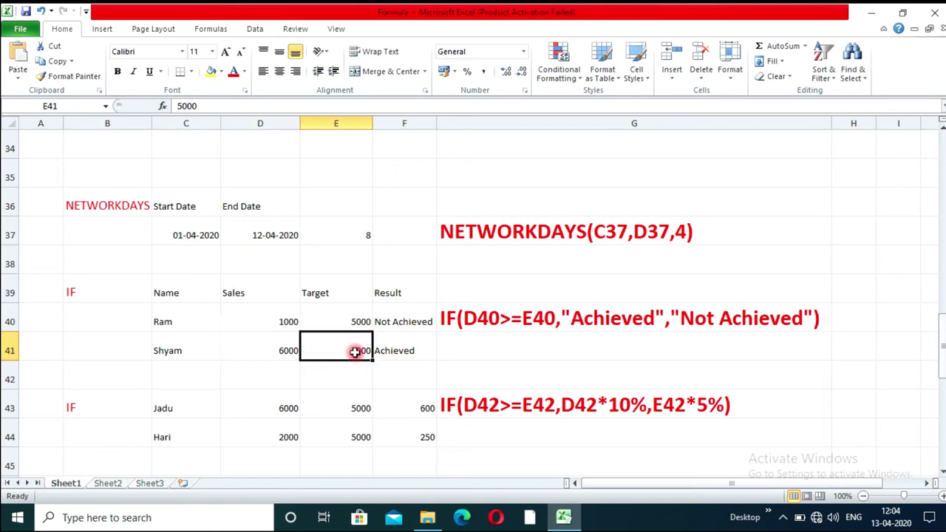
{"action": "left_click", "coordinate": [287, 354]}
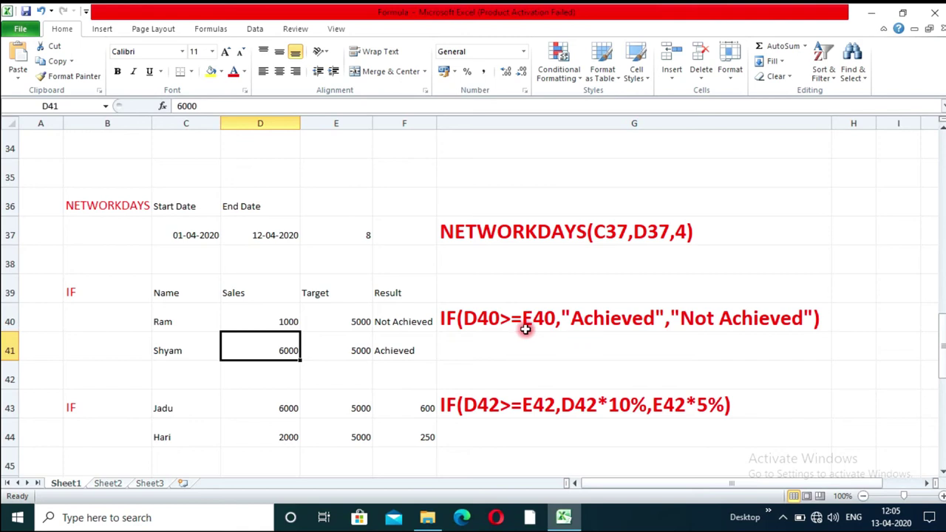
- Edit F40's IF formula to return "PASS" and "FAIL" instead of Achieved and Not Achieved
{"action": "left_click", "coordinate": [412, 322]}
{"action": "double_click", "coordinate": [412, 321]}
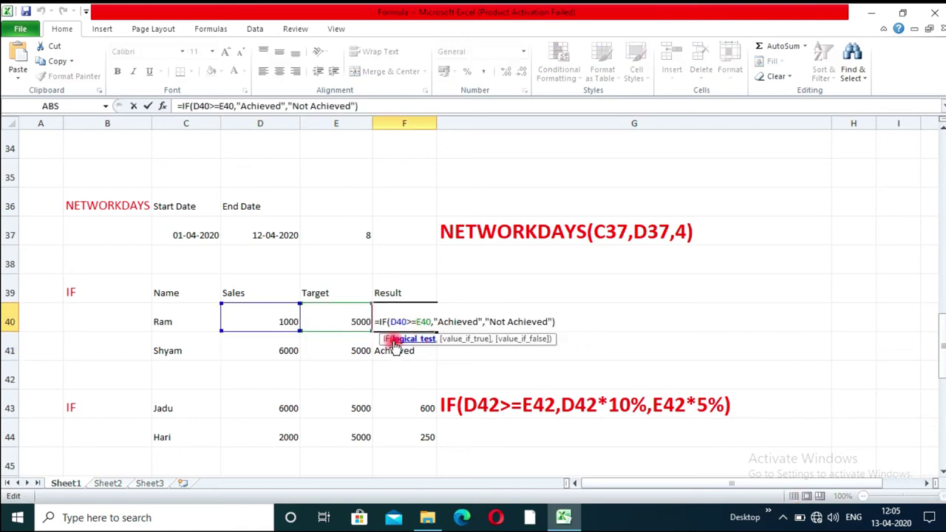
{"action": "left_click", "coordinate": [552, 378]}
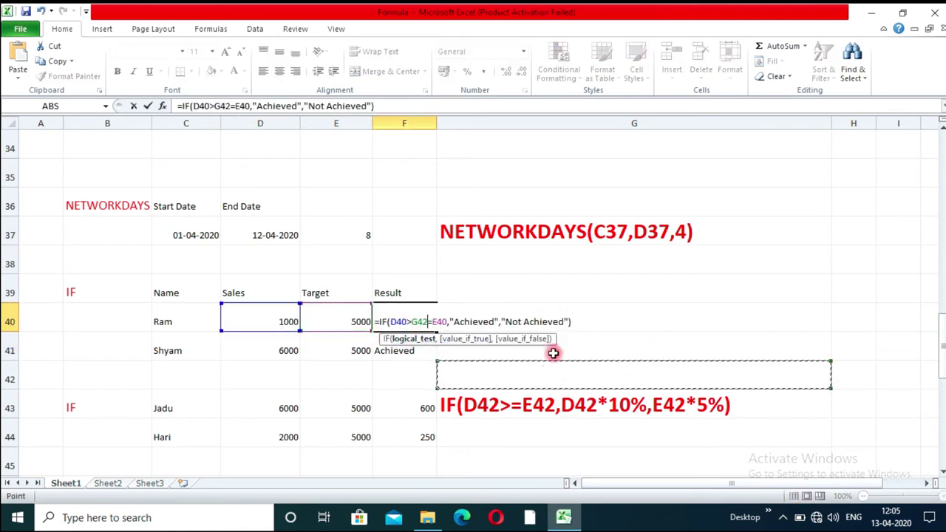
{"action": "key", "text": "Escape"}
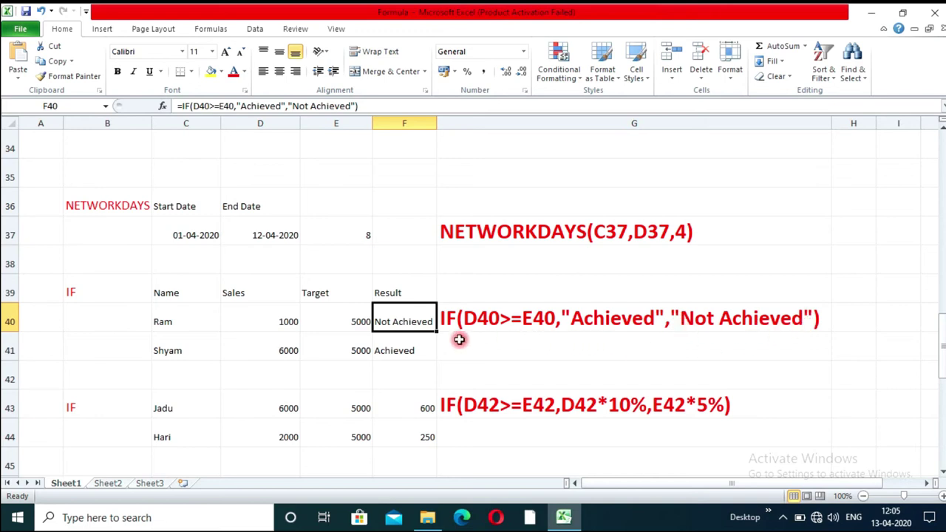
{"action": "double_click", "coordinate": [404, 323]}
{"action": "left_click_drag", "start_coordinate": [283, 106], "coordinate": [242, 106]}
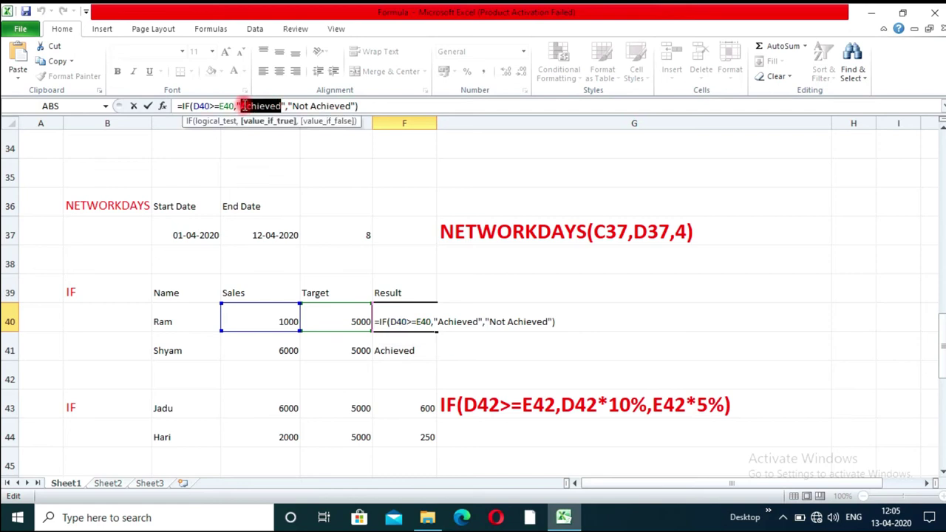
{"action": "type", "text": "PASS"}
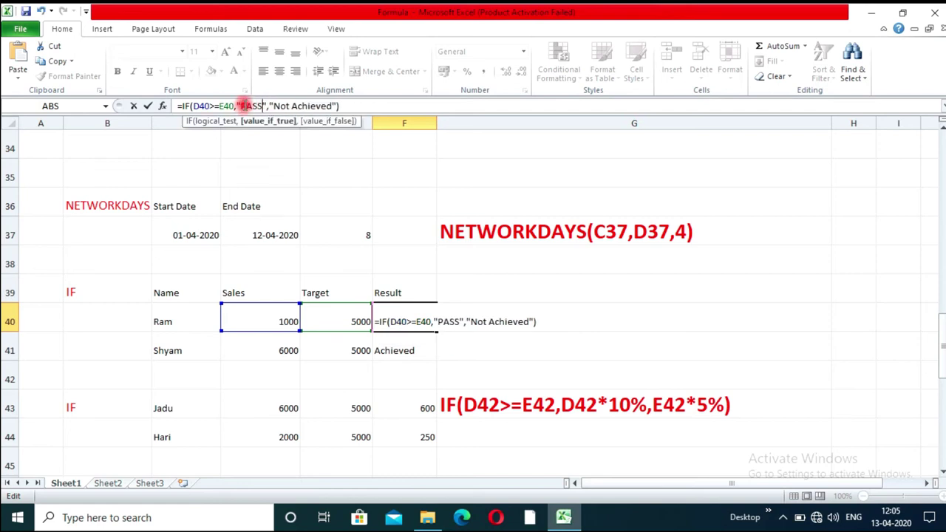
{"action": "left_click", "coordinate": [330, 106]}
{"action": "left_click_drag", "start_coordinate": [331, 106], "coordinate": [277, 107]}
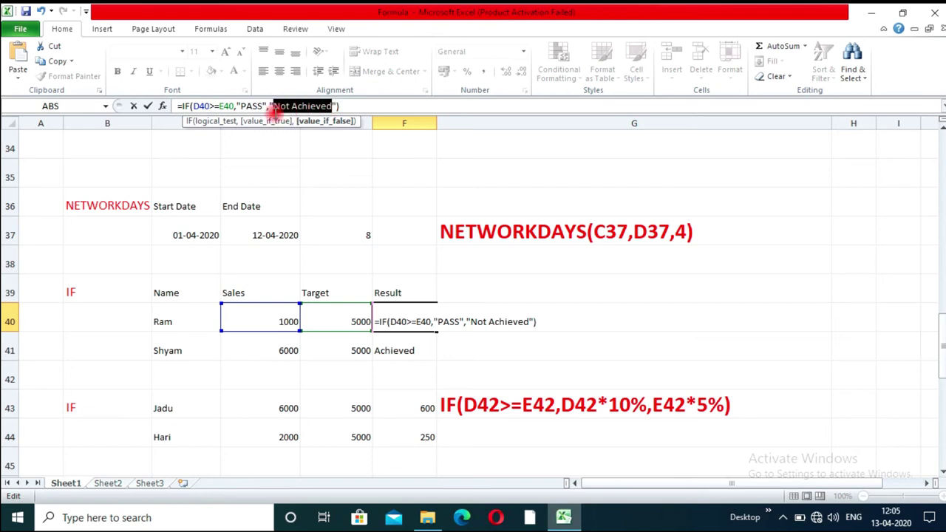
{"action": "type", "text": "f"}
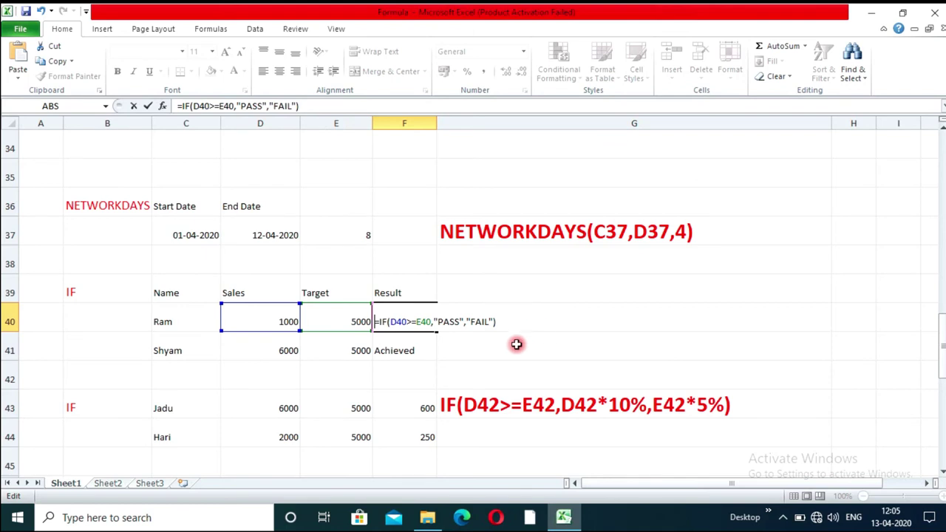
{"action": "key", "text": "Return"}
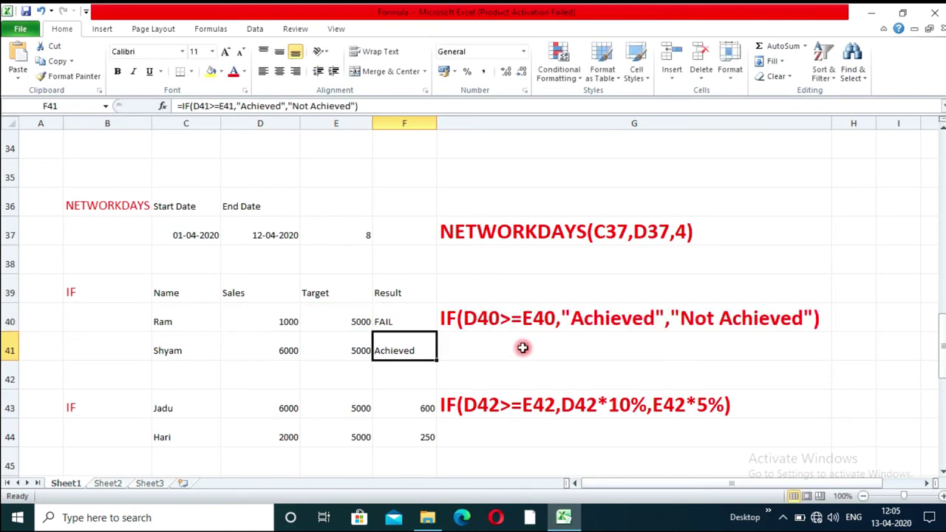
- Copy the PASS/FAIL formula from F40 down to F41
{"action": "left_click", "coordinate": [397, 325]}
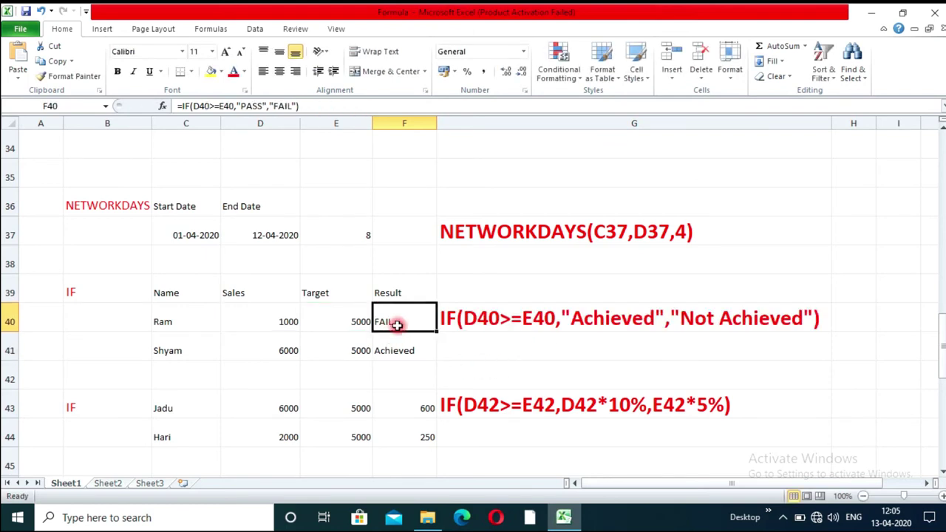
{"action": "left_click_drag", "start_coordinate": [436, 332], "coordinate": [436, 356]}
{"action": "left_click", "coordinate": [481, 357]}
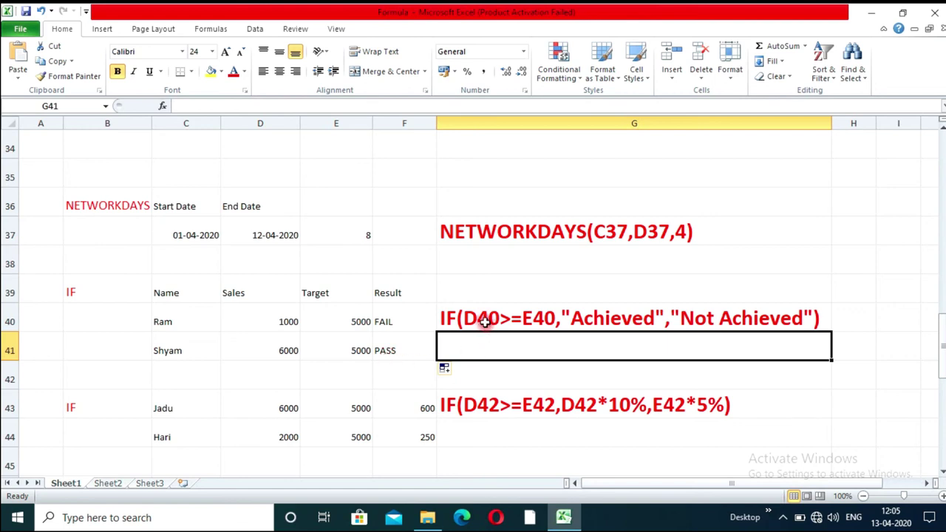
{"action": "scroll", "coordinate": [586, 358], "scroll_direction": "down", "scroll_amount": 1}
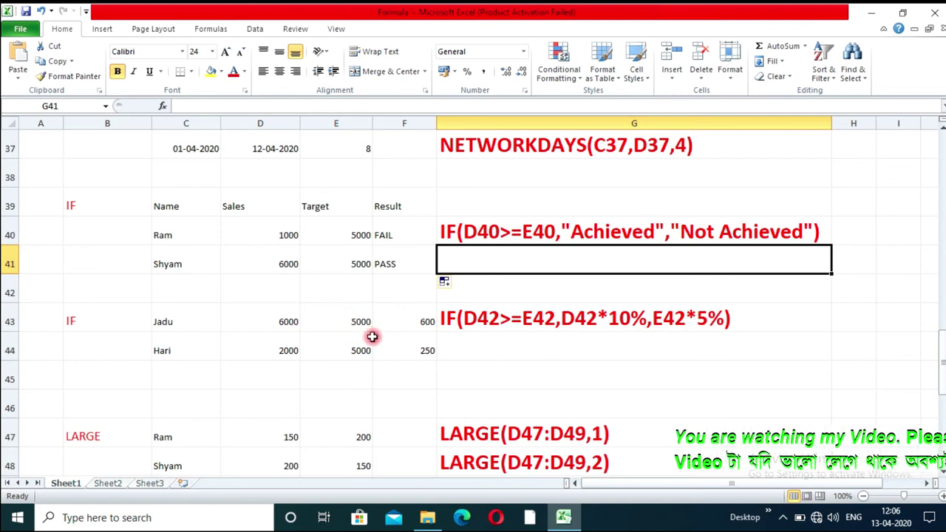
{"action": "left_click", "coordinate": [284, 319]}
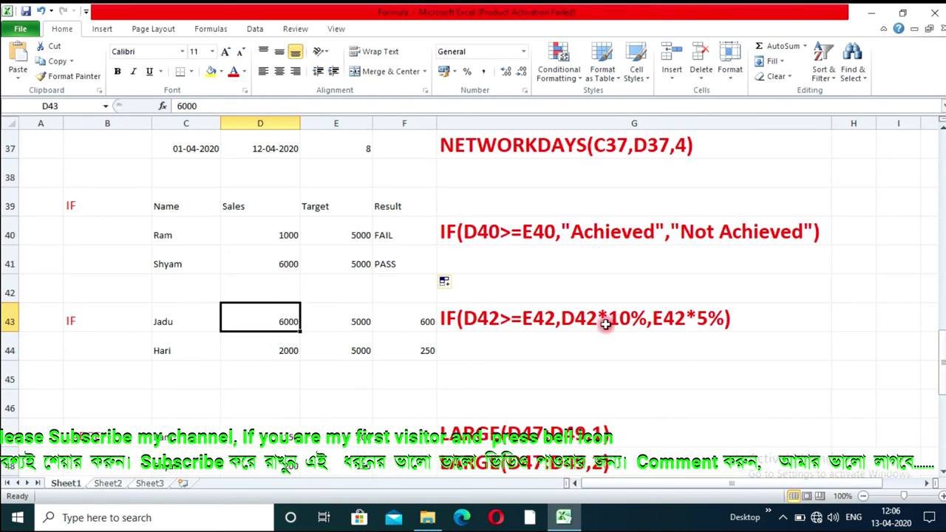
{"action": "left_click", "coordinate": [294, 353]}
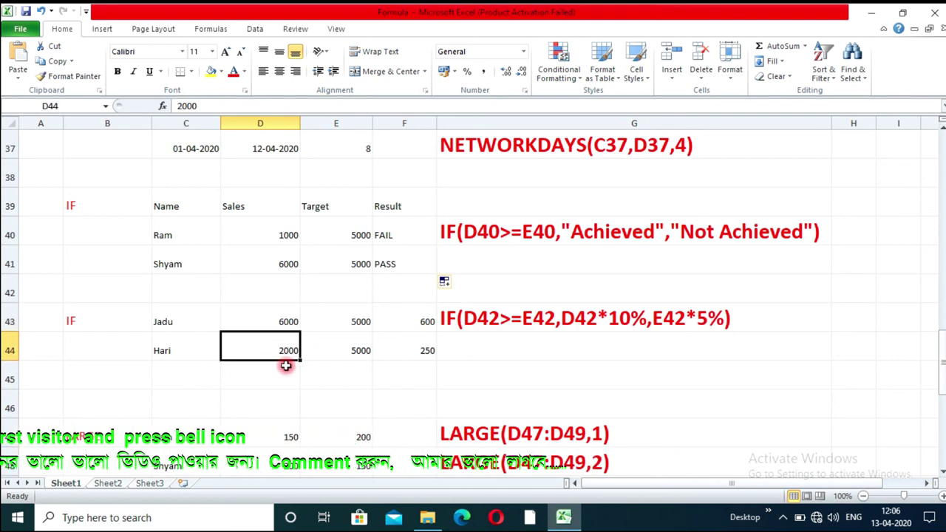
{"action": "left_click", "coordinate": [366, 346]}
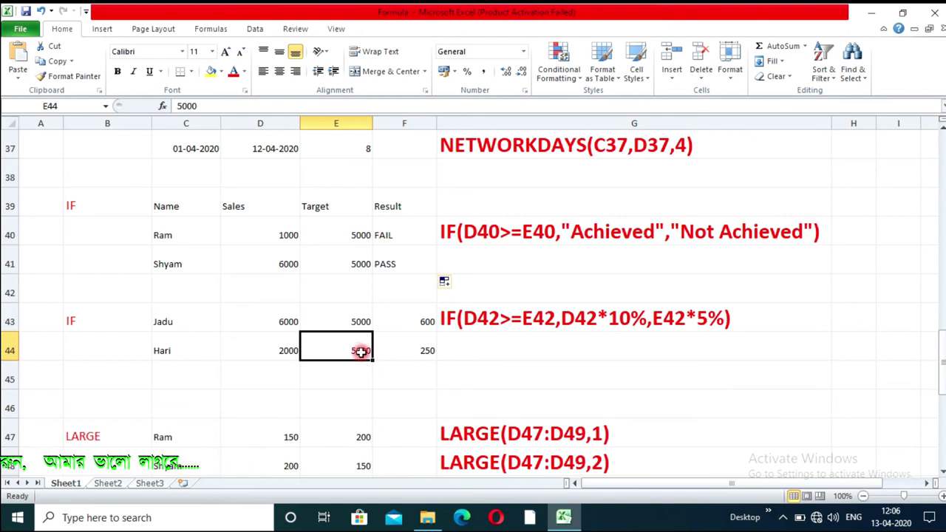
{"action": "left_click", "coordinate": [416, 323]}
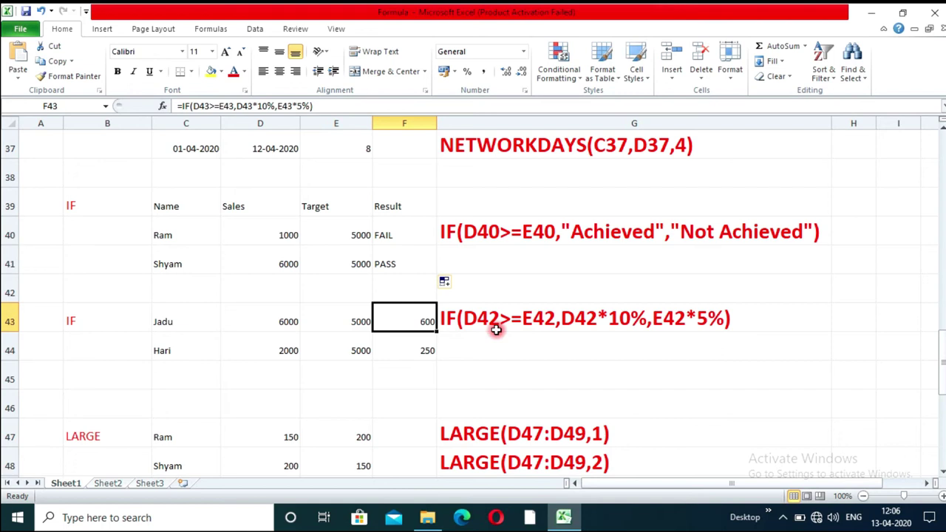
{"action": "left_click", "coordinate": [294, 329]}
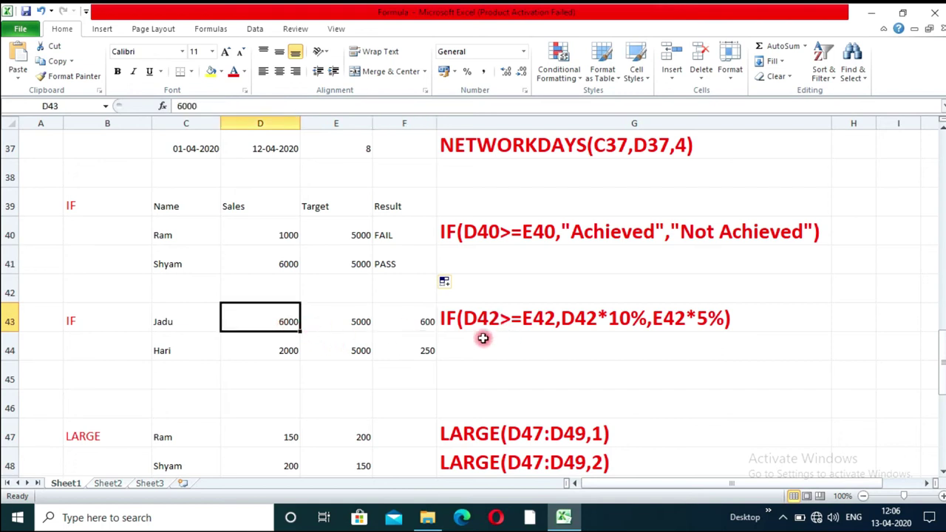
{"action": "left_click", "coordinate": [362, 328]}
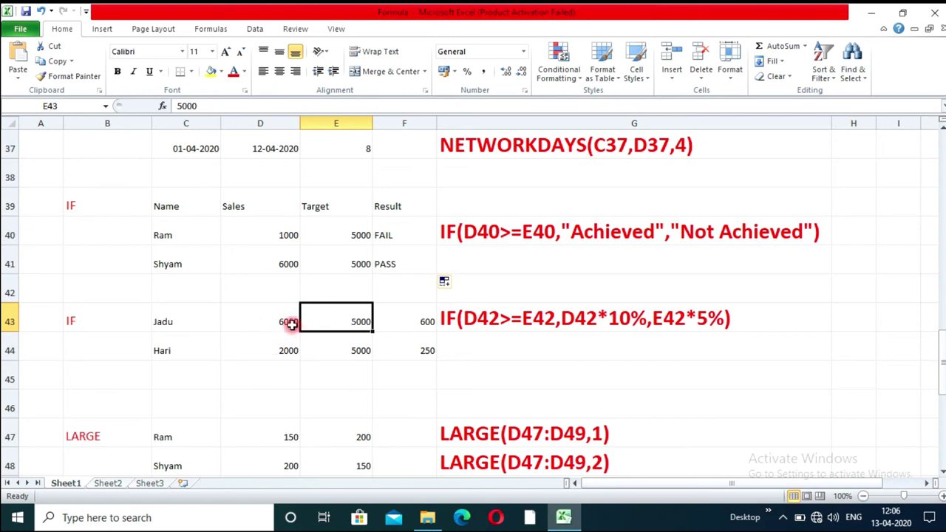
{"action": "left_click", "coordinate": [366, 348]}
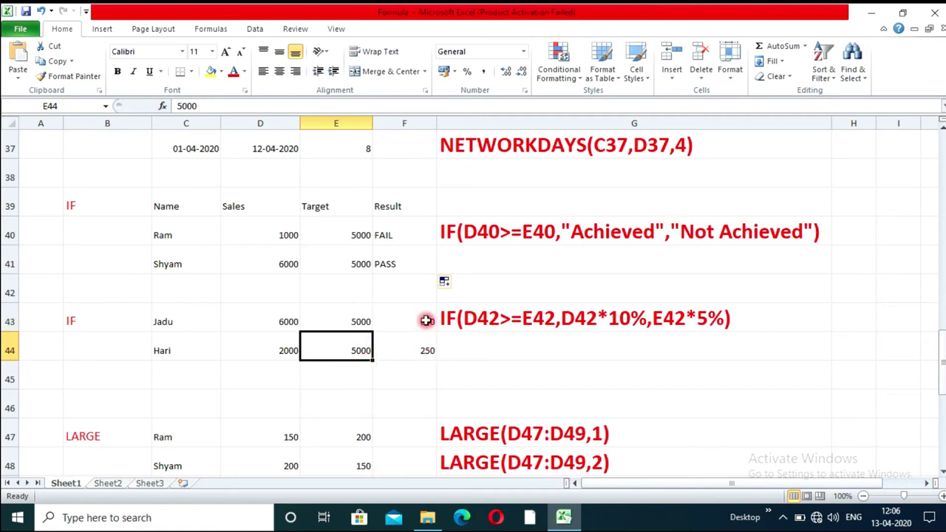
{"action": "left_click", "coordinate": [420, 354]}
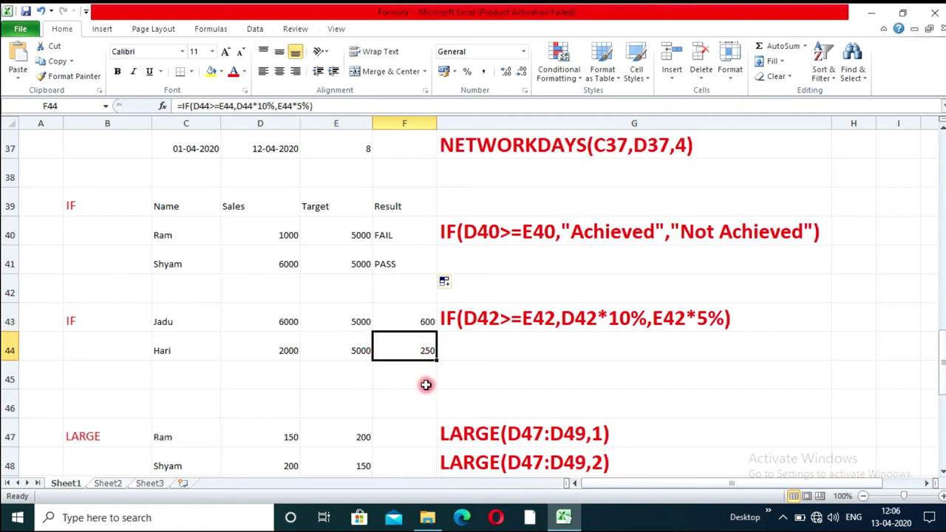
{"action": "left_click", "coordinate": [425, 383]}
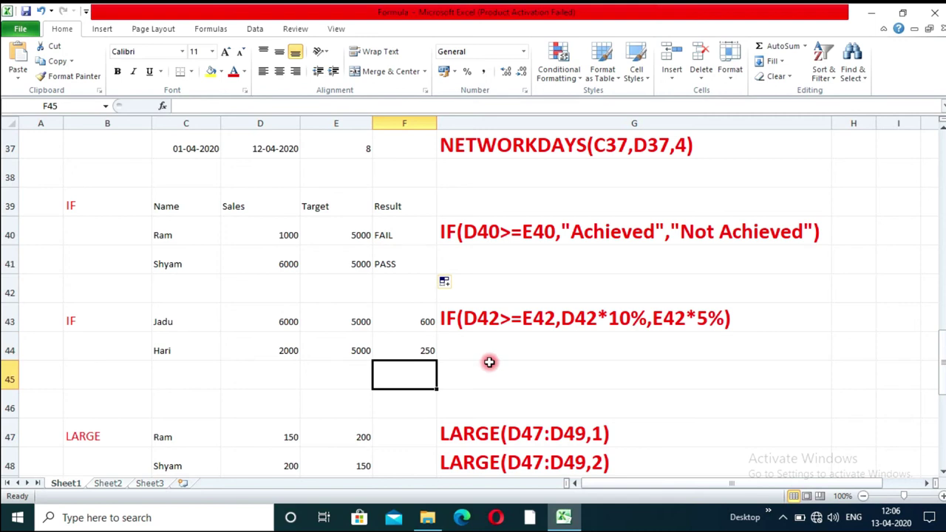
{"action": "scroll", "coordinate": [489, 362], "scroll_direction": "down", "scroll_amount": 1}
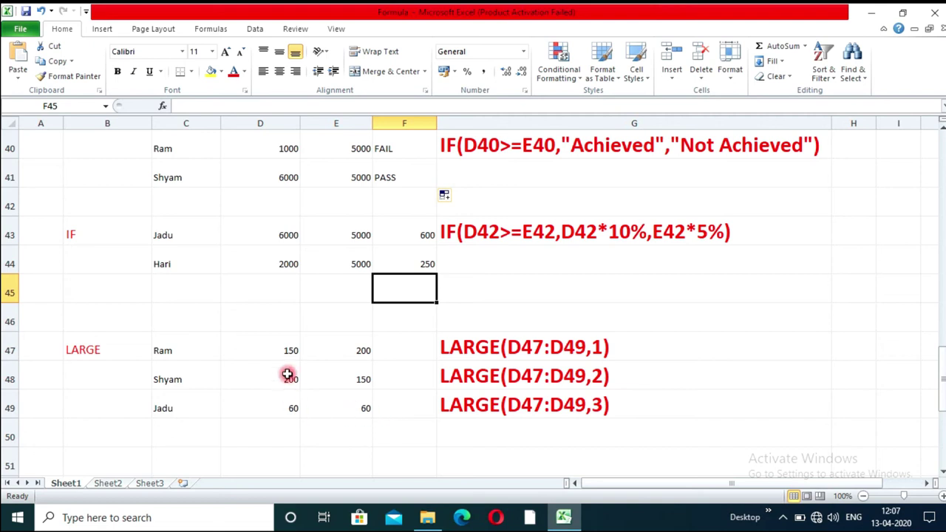
- Review the LARGE example values D47:D49 and the existing formula in E47
{"action": "left_click_drag", "start_coordinate": [281, 349], "coordinate": [282, 399]}
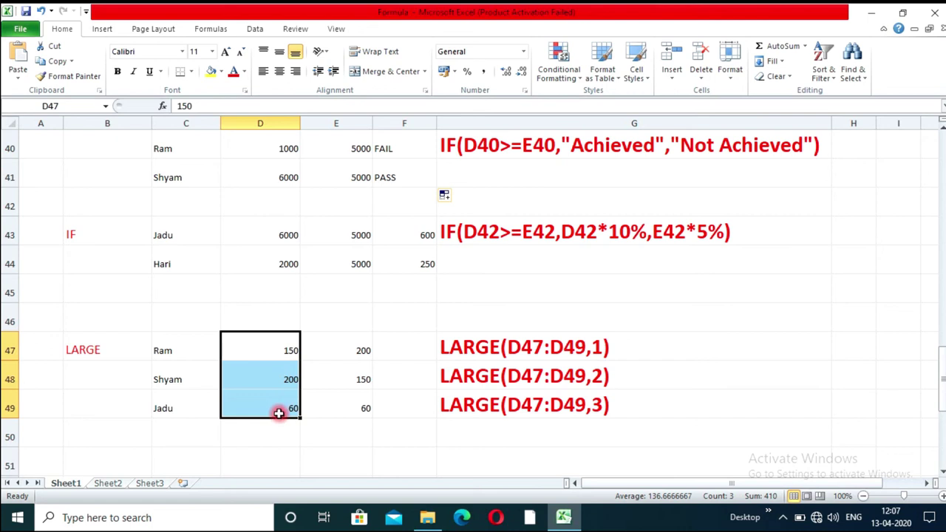
{"action": "left_click", "coordinate": [353, 352]}
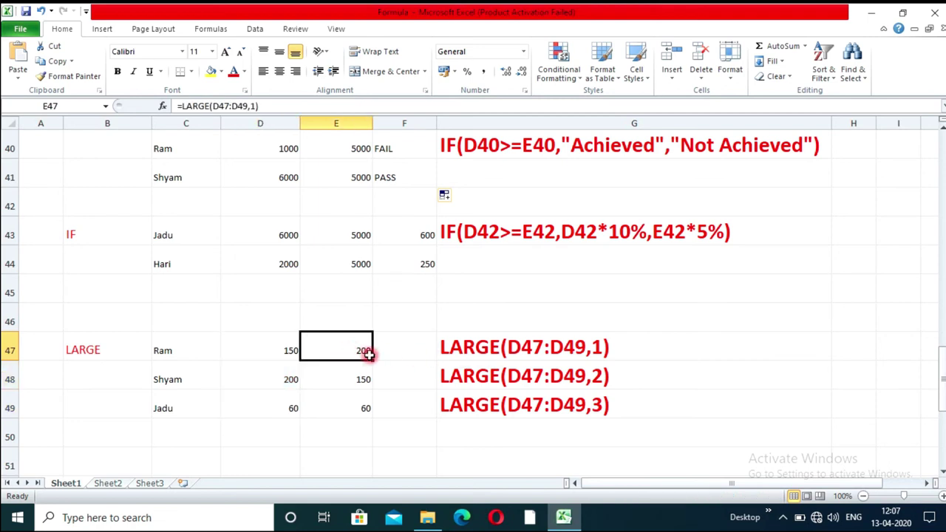
{"action": "left_click_drag", "start_coordinate": [274, 350], "coordinate": [276, 403]}
- Enter =LARGE(D47:D49,1) in E50 to return the top value 200
{"action": "left_click", "coordinate": [310, 430]}
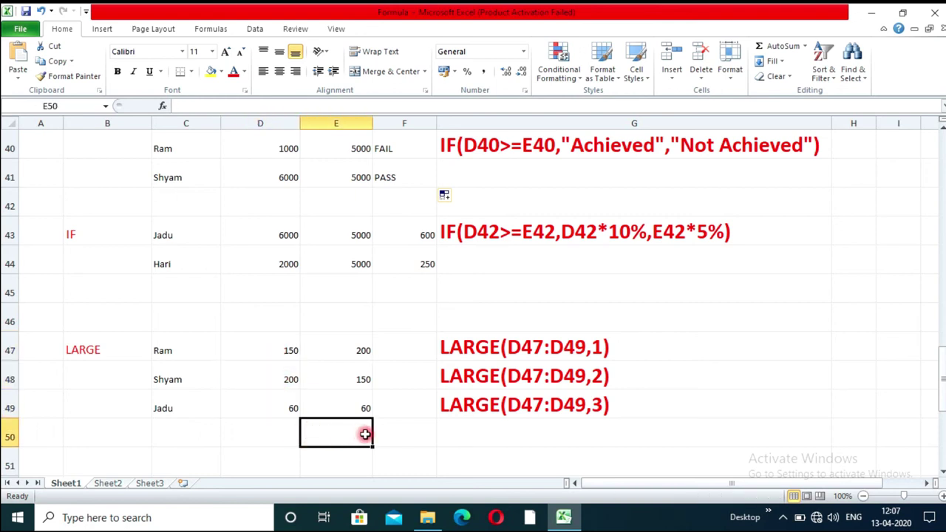
{"action": "type", "text": "=LARGE"}
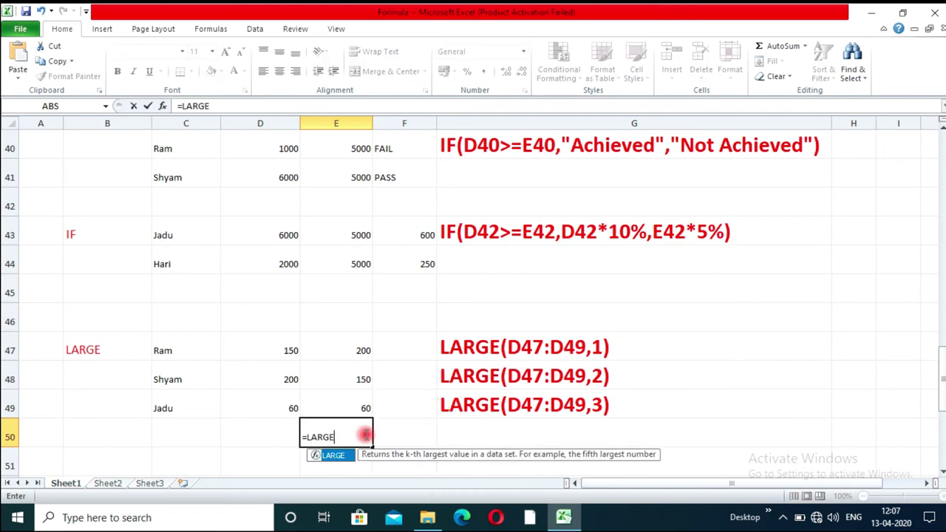
{"action": "type", "text": "("}
{"action": "left_click_drag", "start_coordinate": [284, 356], "coordinate": [289, 405]}
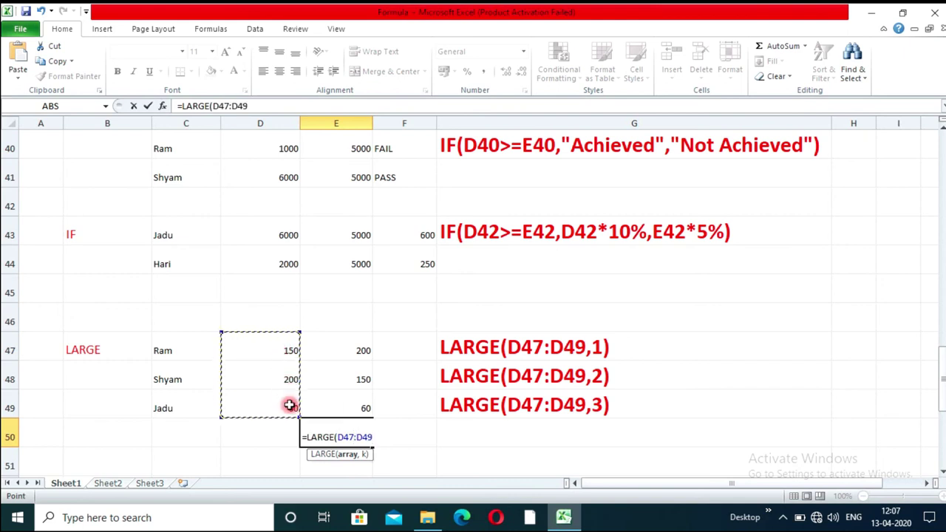
{"action": "type", "text": ",1"}
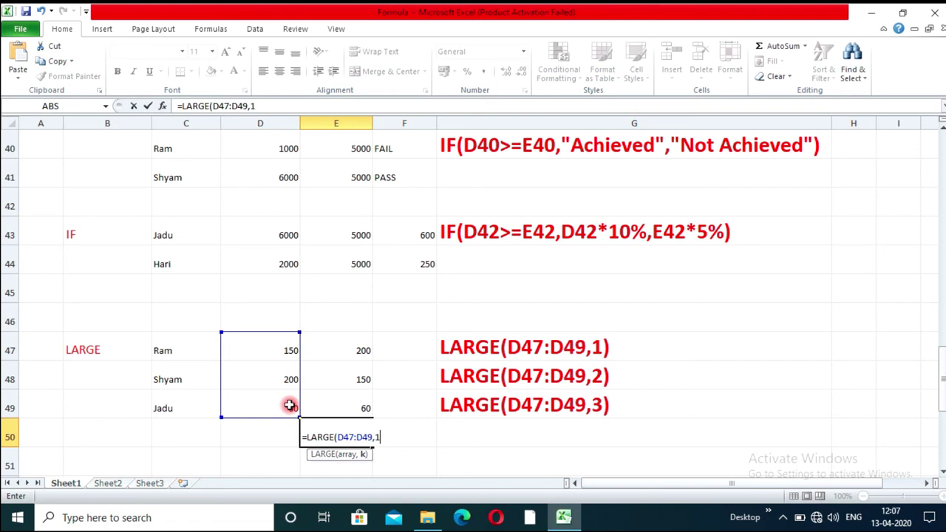
{"action": "key", "text": "Return"}
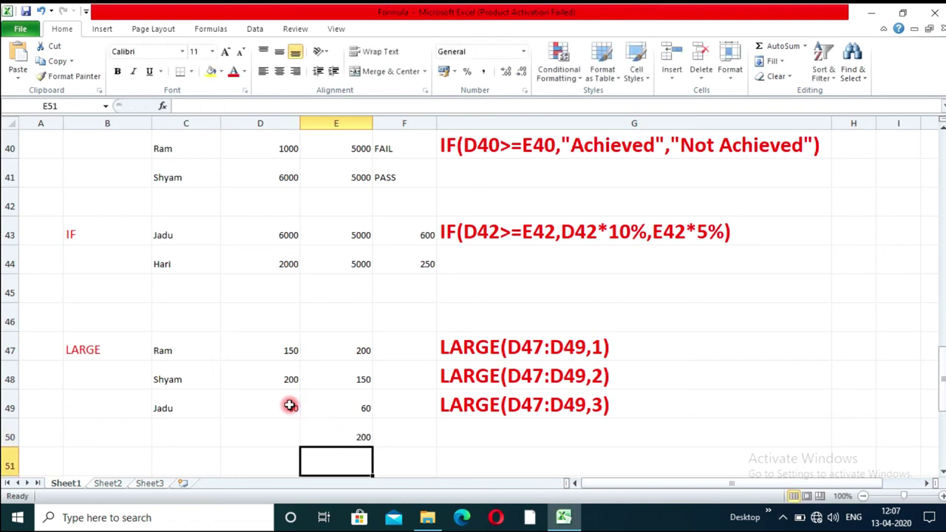
{"action": "key", "text": "Up"}
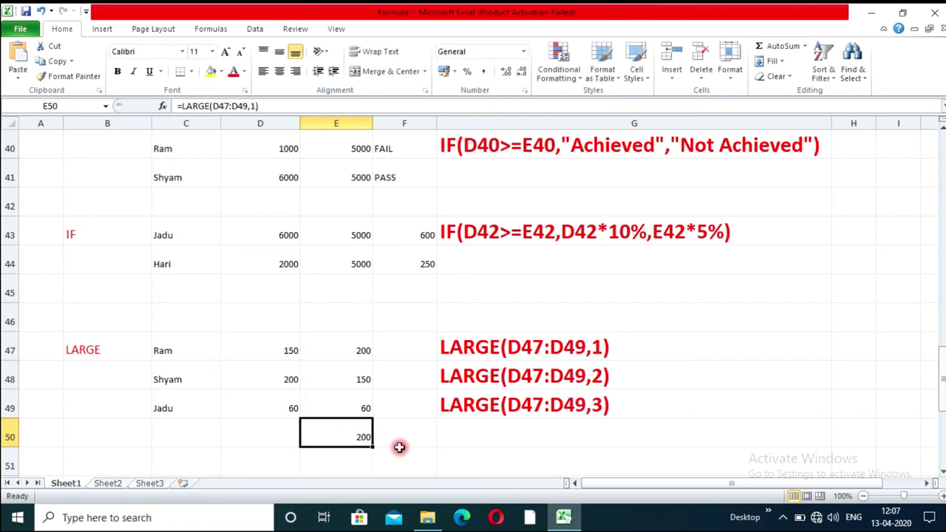
{"action": "scroll", "coordinate": [399, 448], "scroll_direction": "down", "scroll_amount": 1}
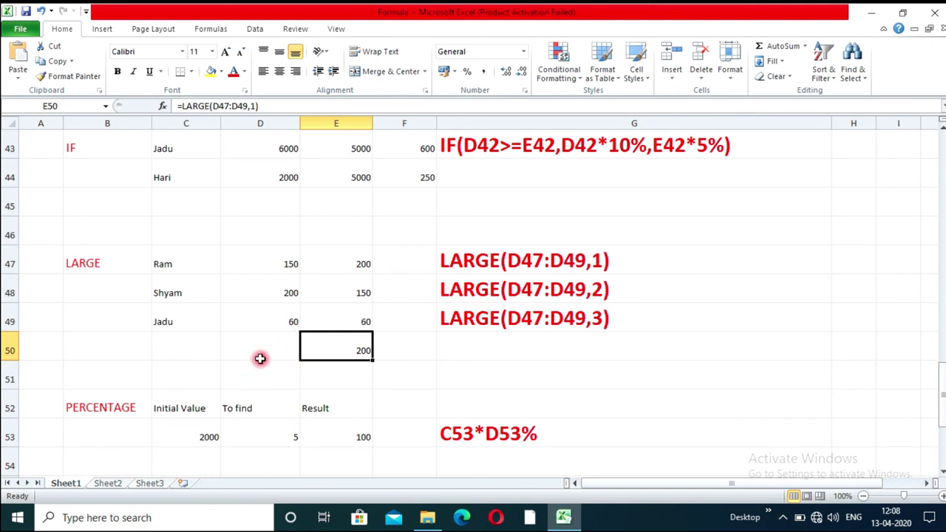
{"action": "scroll", "coordinate": [261, 359], "scroll_direction": "down", "scroll_amount": 1}
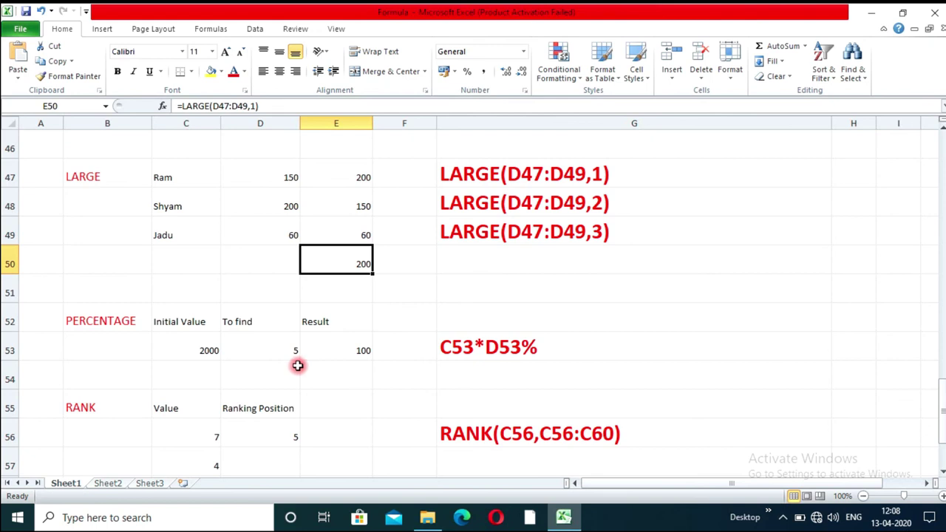
{"action": "scroll", "coordinate": [297, 365], "scroll_direction": "down", "scroll_amount": 1}
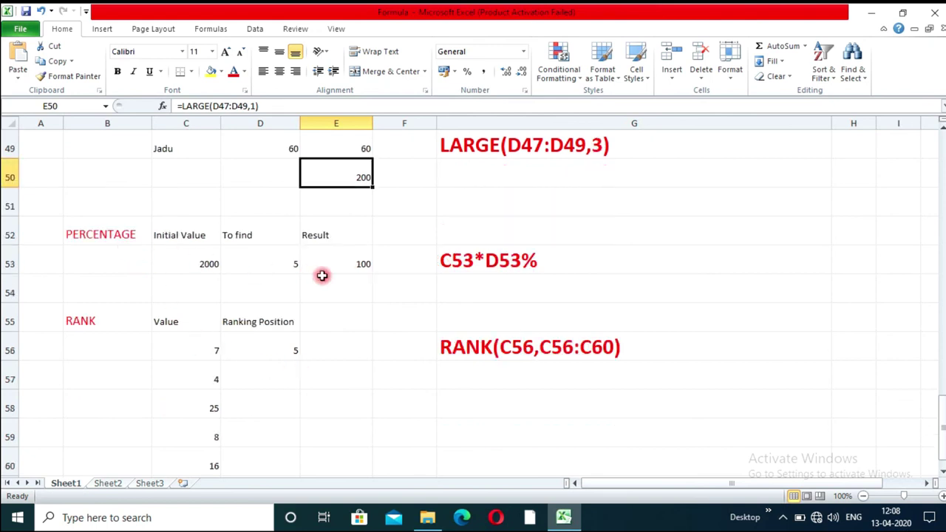
{"action": "left_click", "coordinate": [204, 269]}
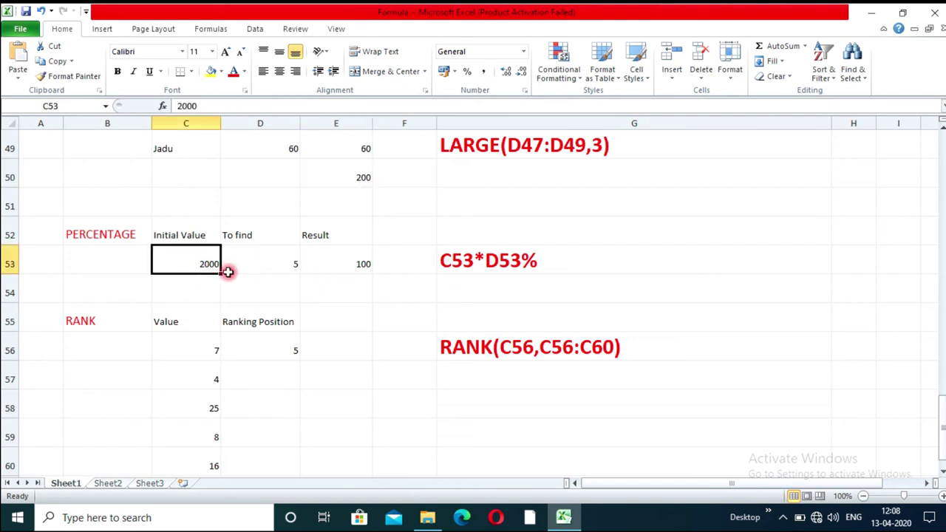
{"action": "left_click", "coordinate": [269, 265]}
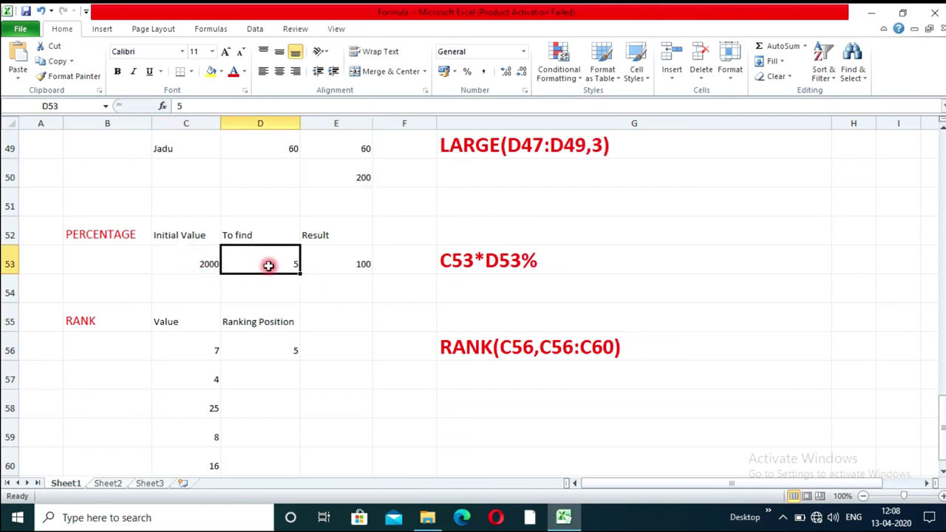
{"action": "left_click", "coordinate": [340, 266]}
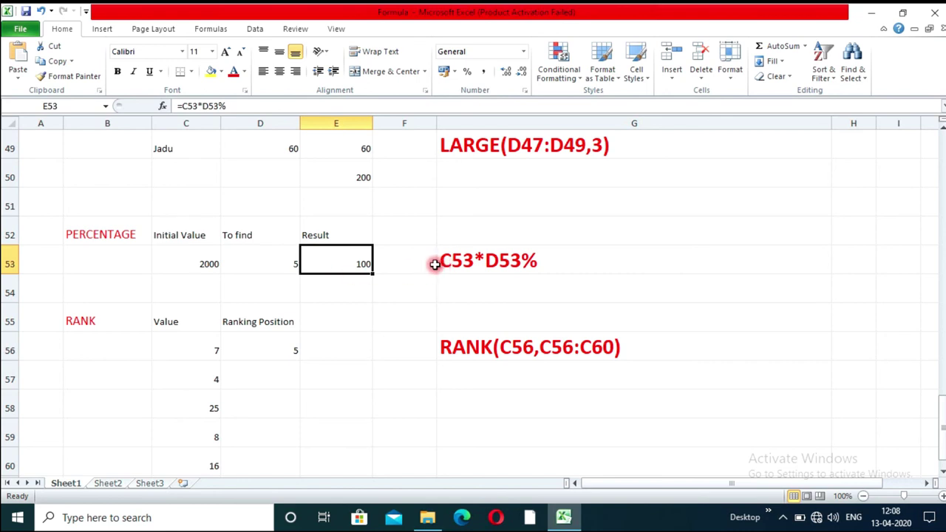
{"action": "left_click", "coordinate": [205, 265]}
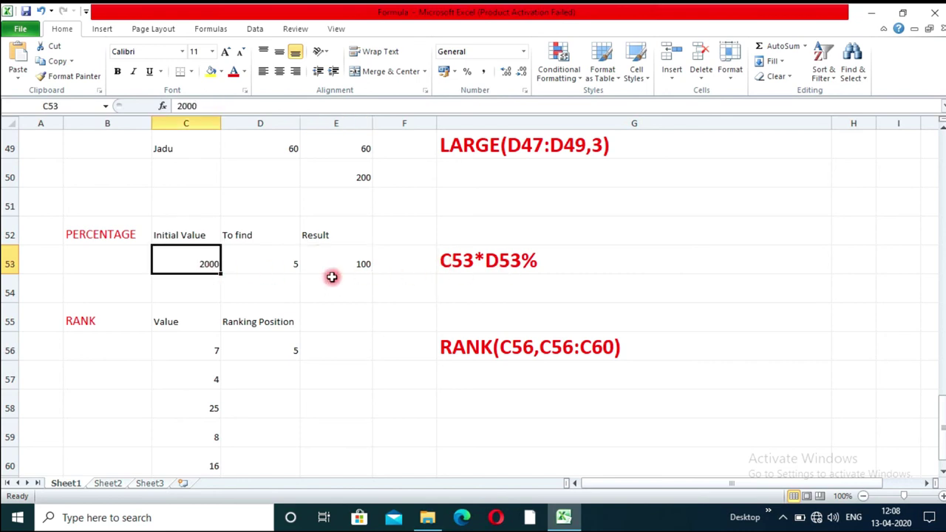
{"action": "left_click", "coordinate": [289, 264]}
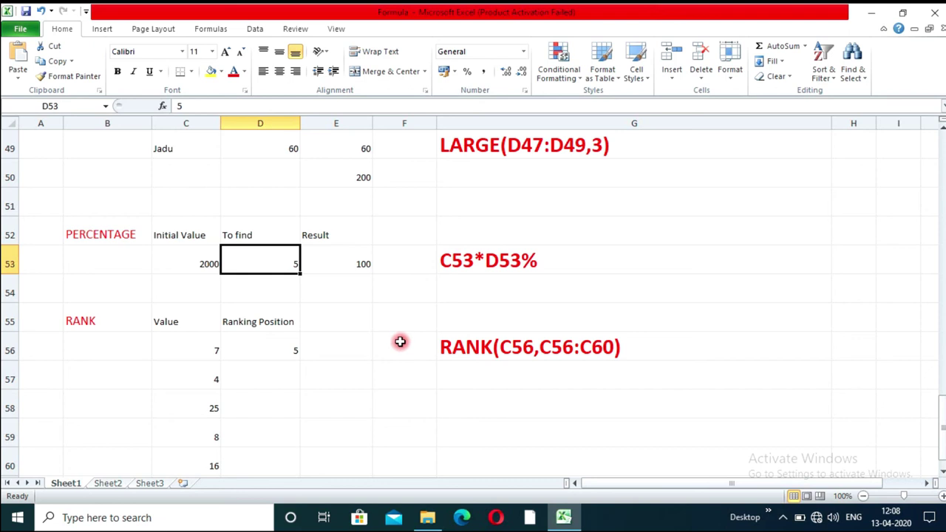
{"action": "scroll", "coordinate": [399, 335], "scroll_direction": "down", "scroll_amount": 1}
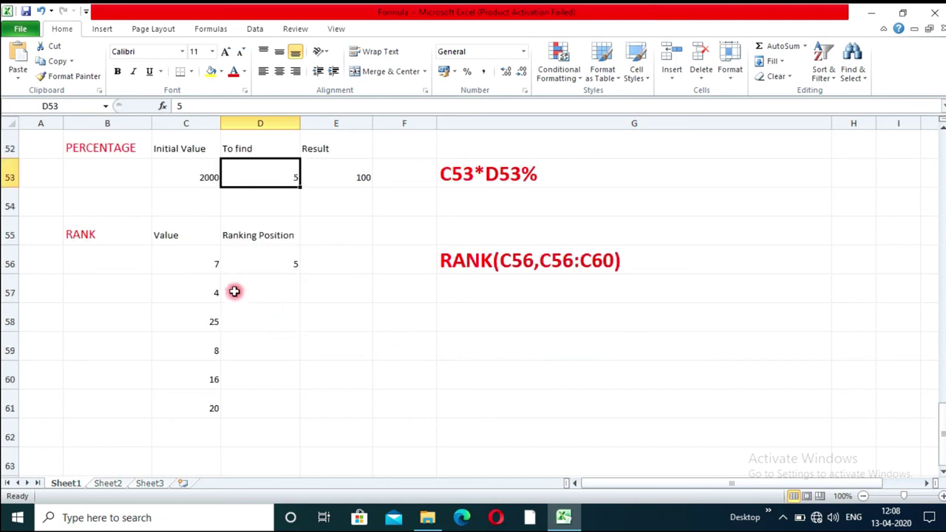
{"action": "scroll", "coordinate": [281, 316], "scroll_direction": "down", "scroll_amount": 1}
{"action": "scroll", "coordinate": [281, 316], "scroll_direction": "up", "scroll_amount": 2}
{"action": "scroll", "coordinate": [280, 316], "scroll_direction": "down", "scroll_amount": 1}
- Review the values C56:C61 and the existing RANK formula in D56
{"action": "left_click_drag", "start_coordinate": [205, 270], "coordinate": [214, 392]}
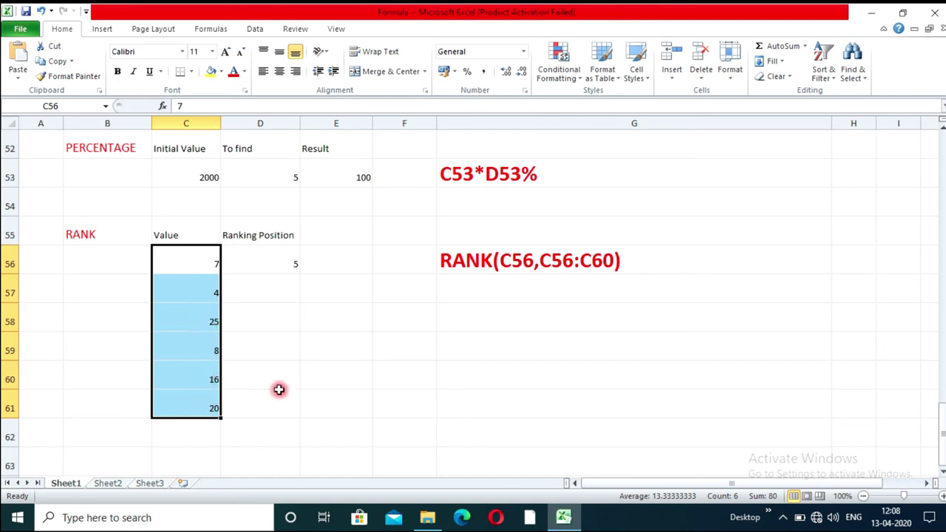
{"action": "left_click", "coordinate": [199, 263]}
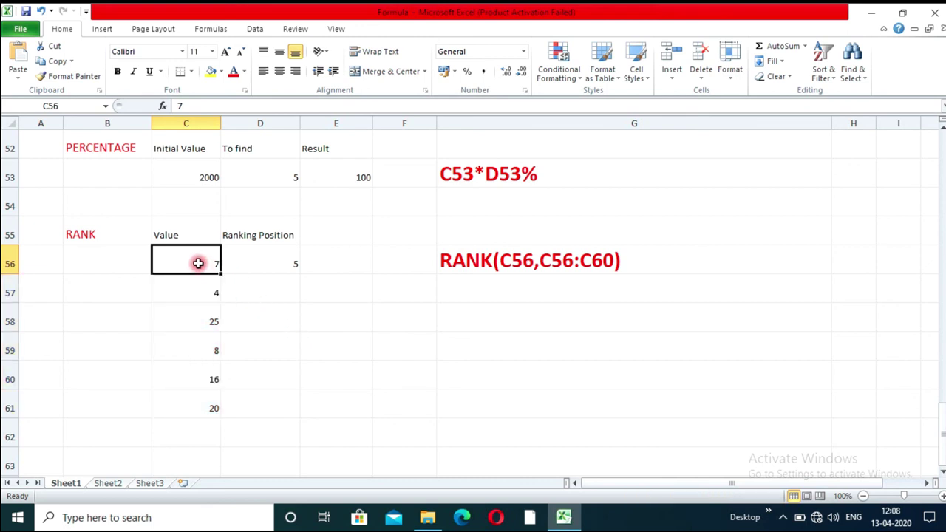
{"action": "left_click", "coordinate": [276, 262]}
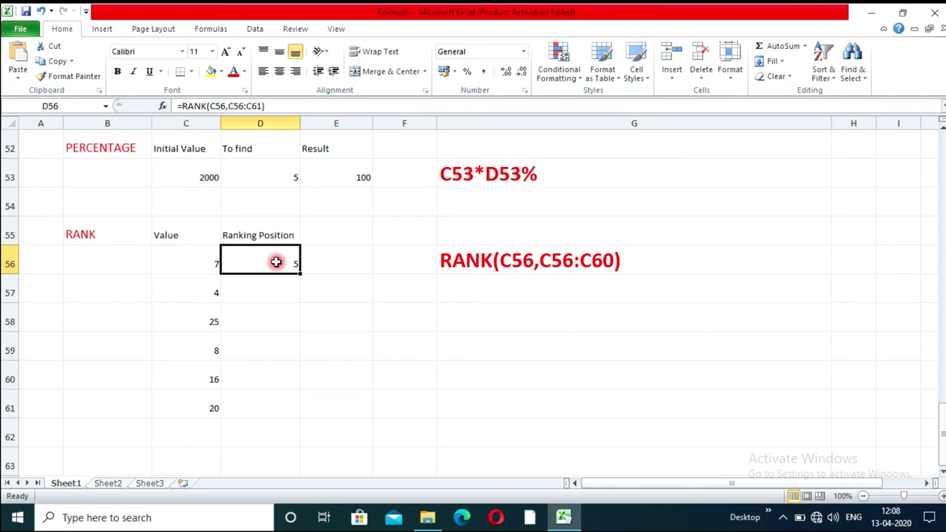
- Enter =RANK(C57,C56:C61) in D57, ranking the value 4 at position 6
{"action": "left_click", "coordinate": [269, 295]}
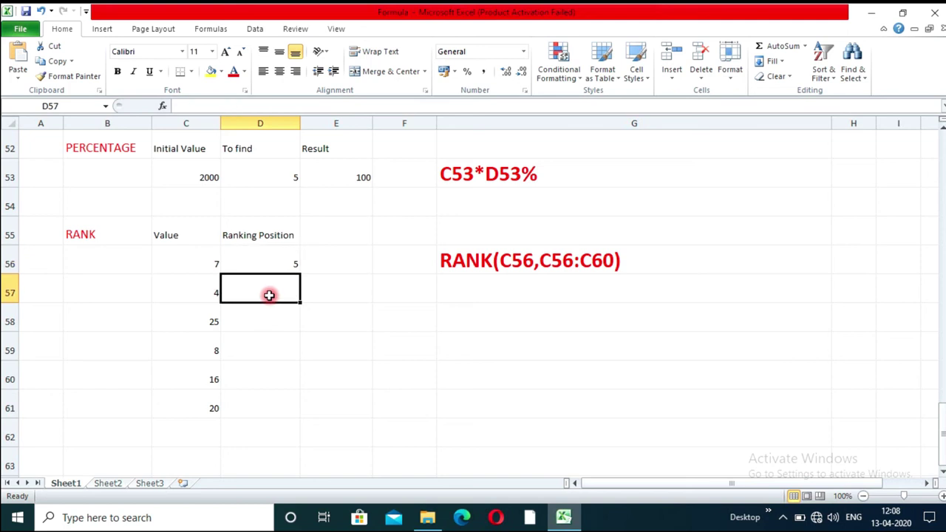
{"action": "type", "text": "="}
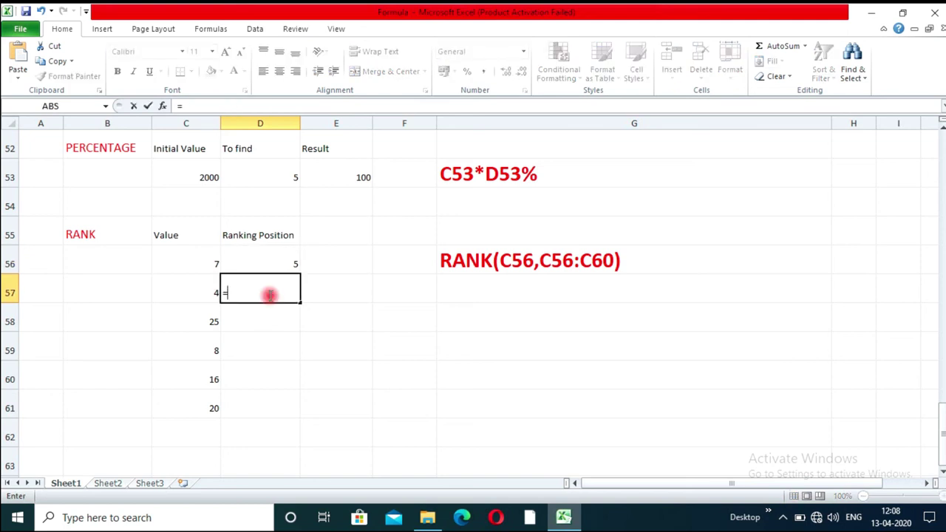
{"action": "type", "text": "RANK("}
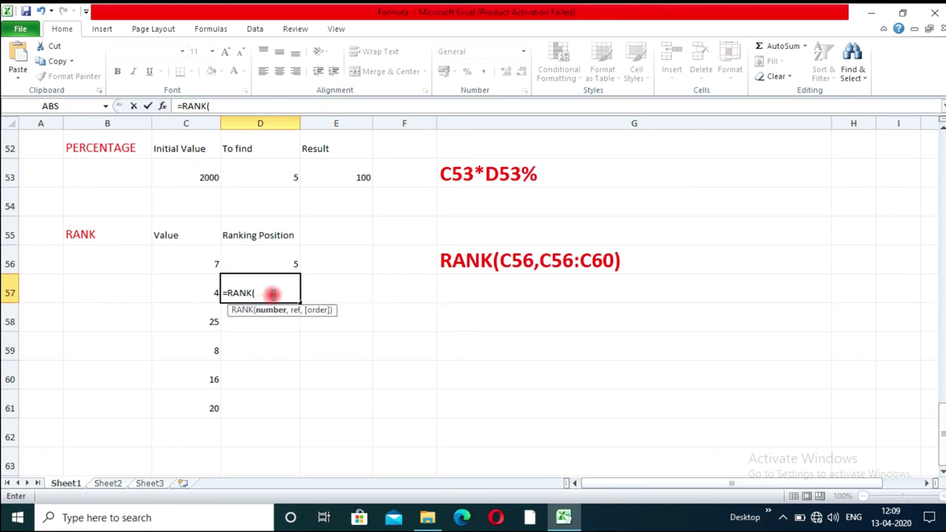
{"action": "left_click", "coordinate": [202, 293]}
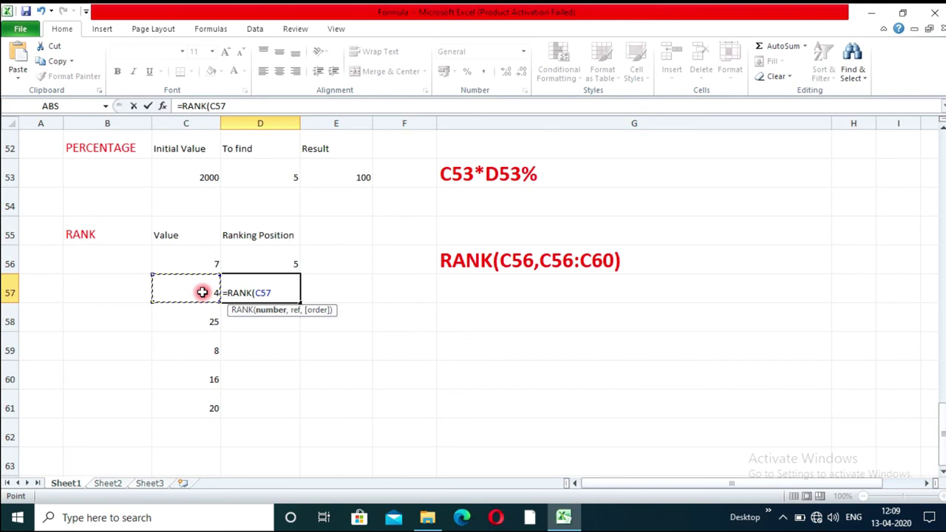
{"action": "type", "text": ","}
{"action": "left_click", "coordinate": [204, 263]}
{"action": "left_click_drag", "start_coordinate": [204, 261], "coordinate": [207, 403]}
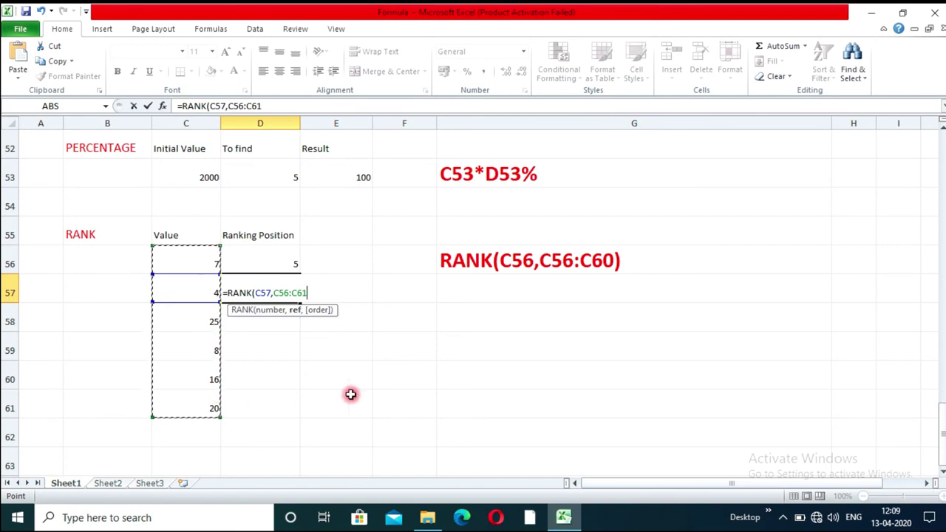
{"action": "type", "text": ")"}
{"action": "key", "text": "Return"}
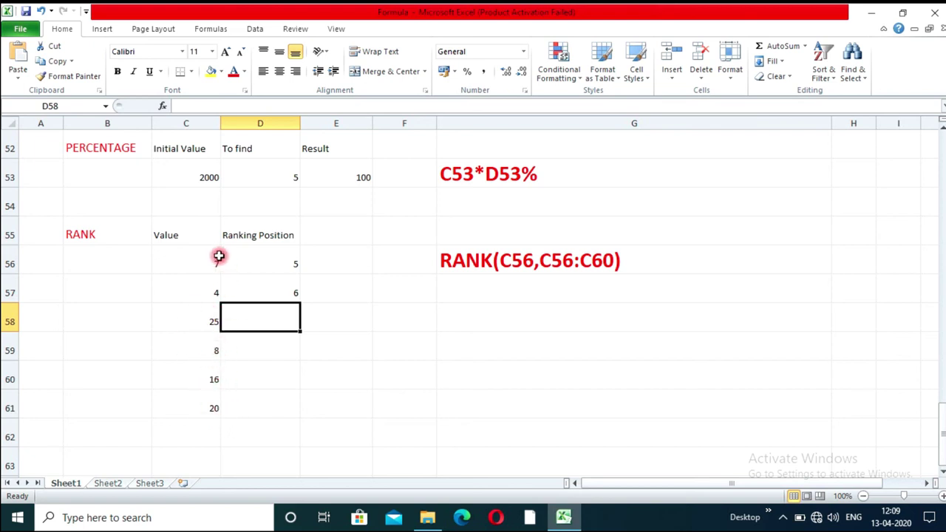
- Enter =RANK(C58,C56:C61) in D58, ranking the value 25 first in the list
{"action": "left_click", "coordinate": [213, 323]}
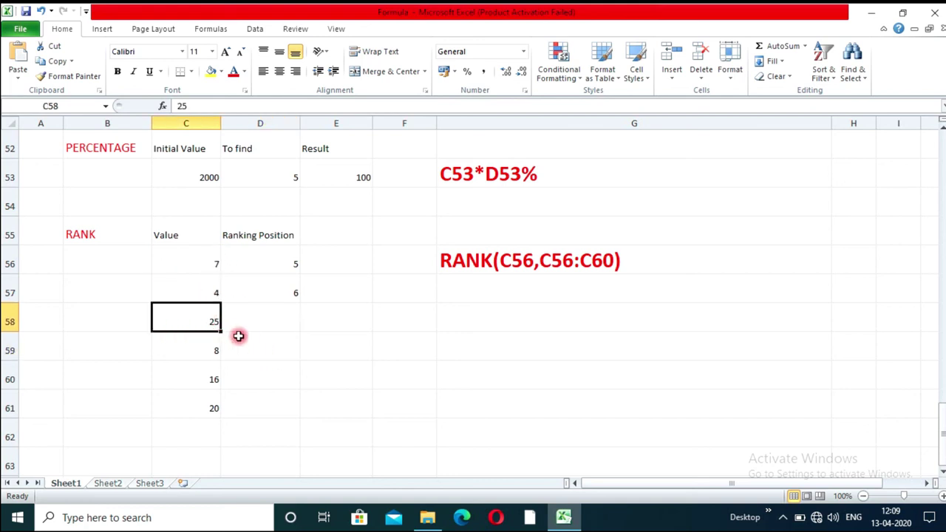
{"action": "left_click", "coordinate": [263, 322]}
{"action": "type", "text": "="}
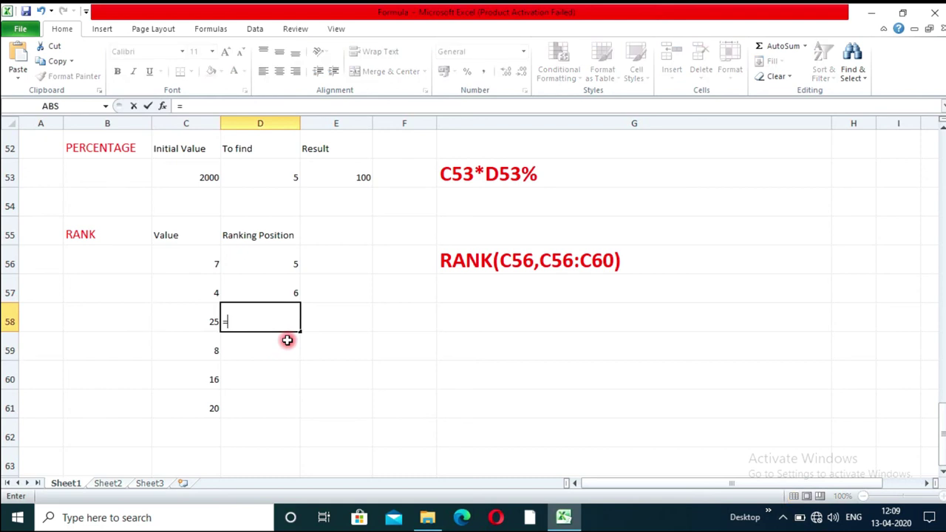
{"action": "type", "text": "RANK("}
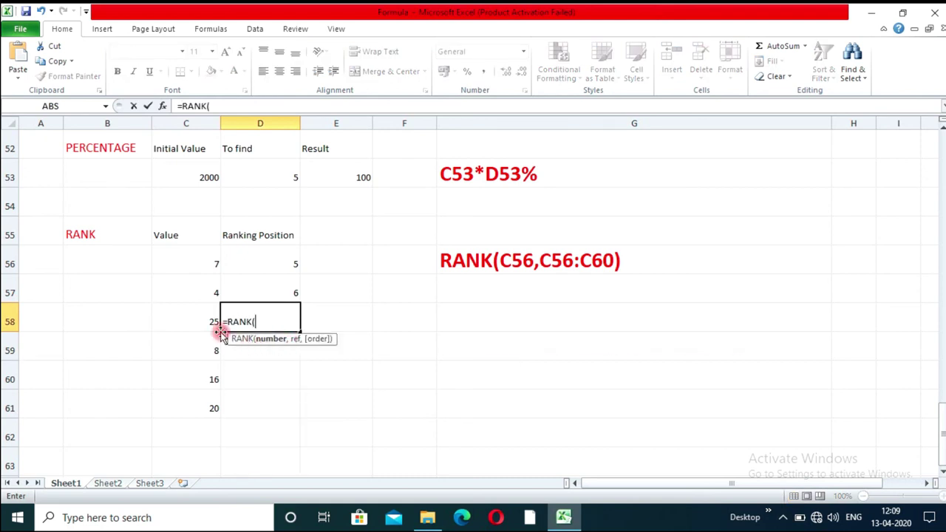
{"action": "left_click", "coordinate": [210, 322]}
{"action": "type", "text": ","}
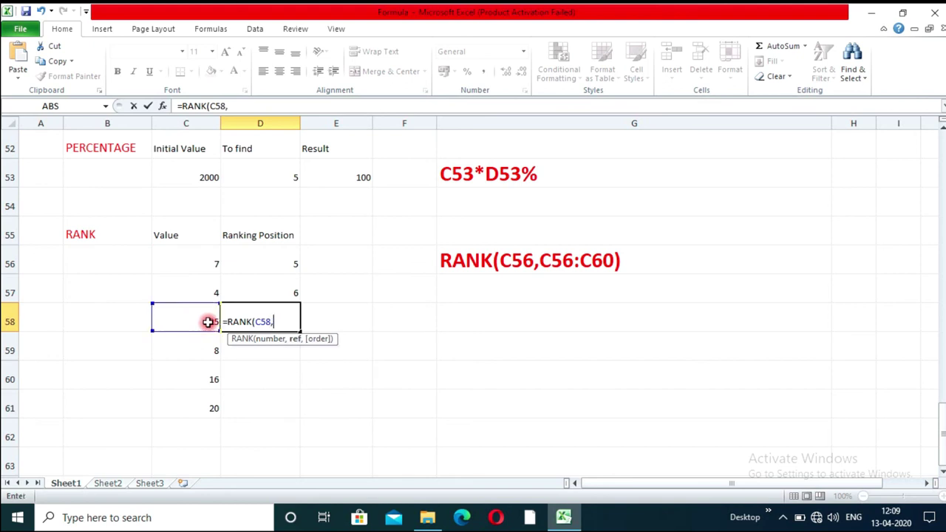
{"action": "left_click_drag", "start_coordinate": [201, 266], "coordinate": [202, 399]}
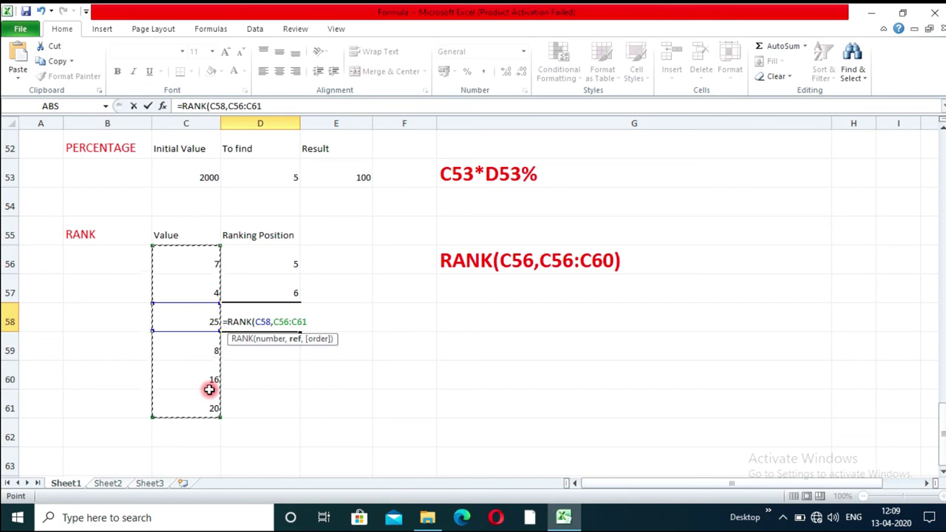
{"action": "type", "text": ")"}
{"action": "key", "text": "Return"}
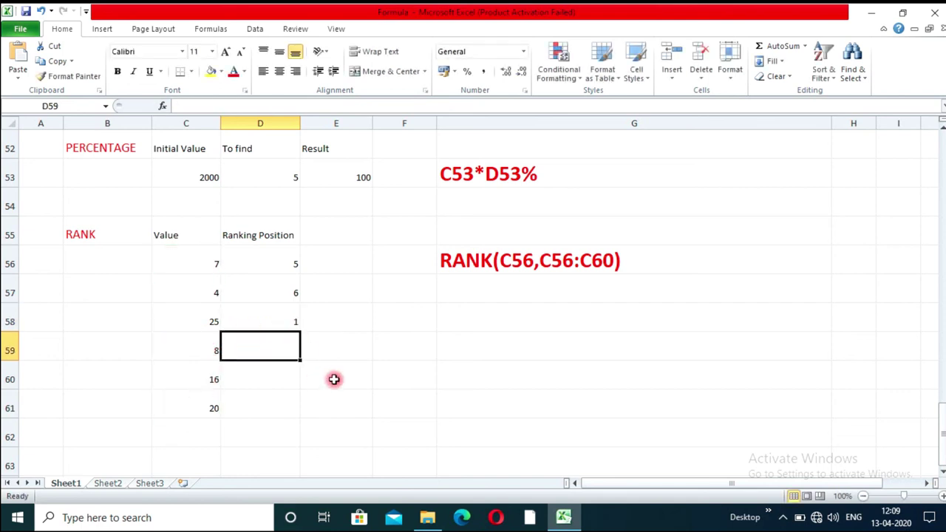
{"action": "scroll", "coordinate": [334, 380], "scroll_direction": "down", "scroll_amount": 1}
{"action": "scroll", "coordinate": [334, 379], "scroll_direction": "up", "scroll_amount": 2}
{"action": "scroll", "coordinate": [334, 379], "scroll_direction": "up", "scroll_amount": 13}
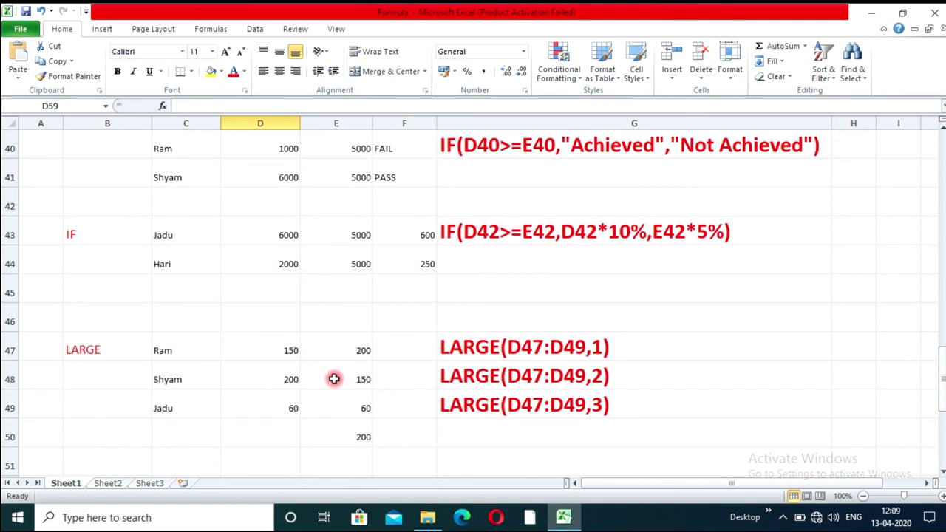
{"action": "scroll", "coordinate": [334, 379], "scroll_direction": "up", "scroll_amount": 3}
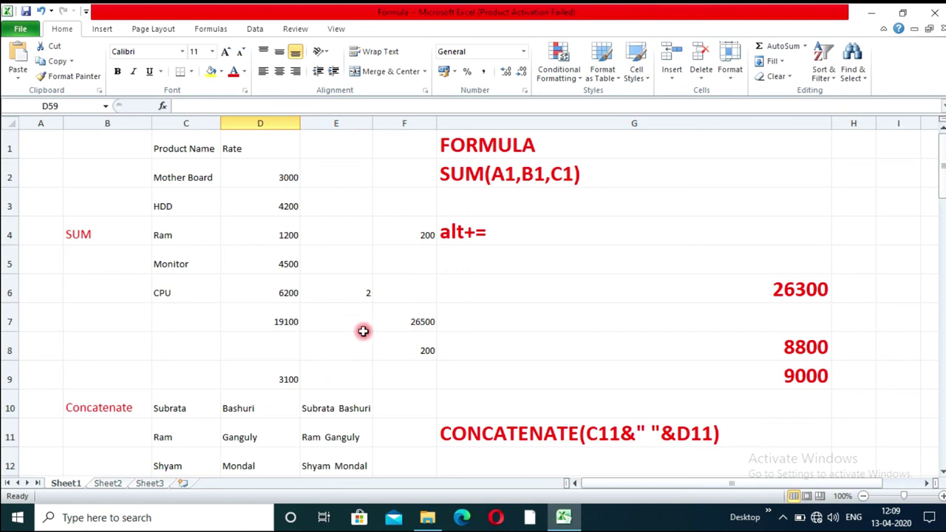
{"action": "left_click", "coordinate": [783, 518]}
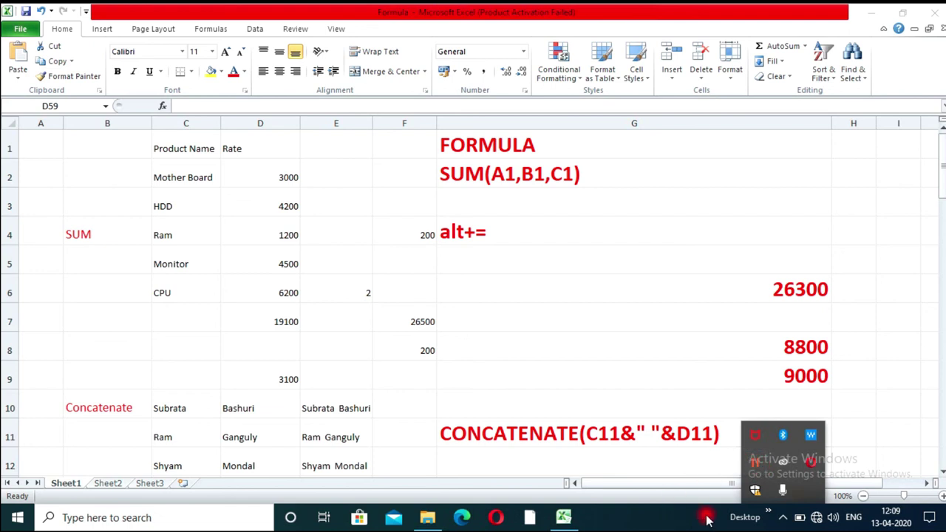
{"action": "left_click", "coordinate": [632, 484]}
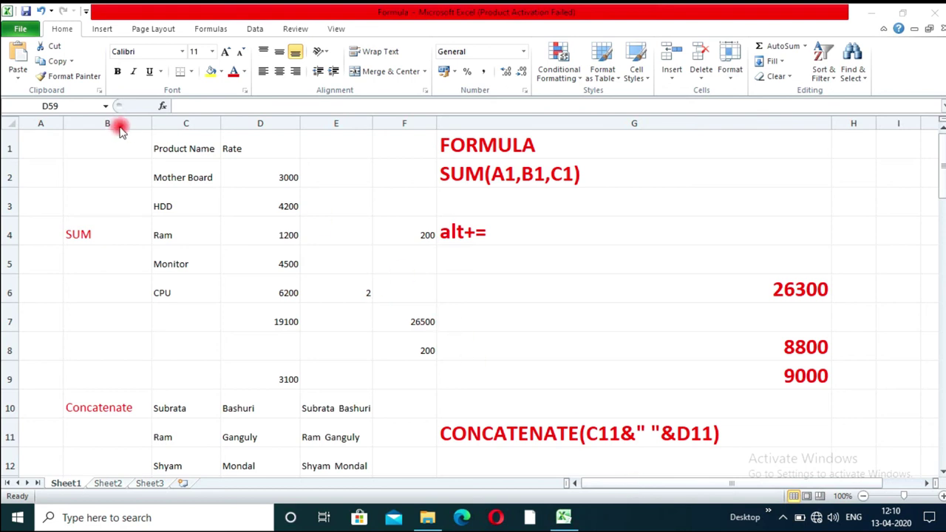
{"action": "left_click", "coordinate": [152, 32]}
{"action": "left_click", "coordinate": [102, 32]}
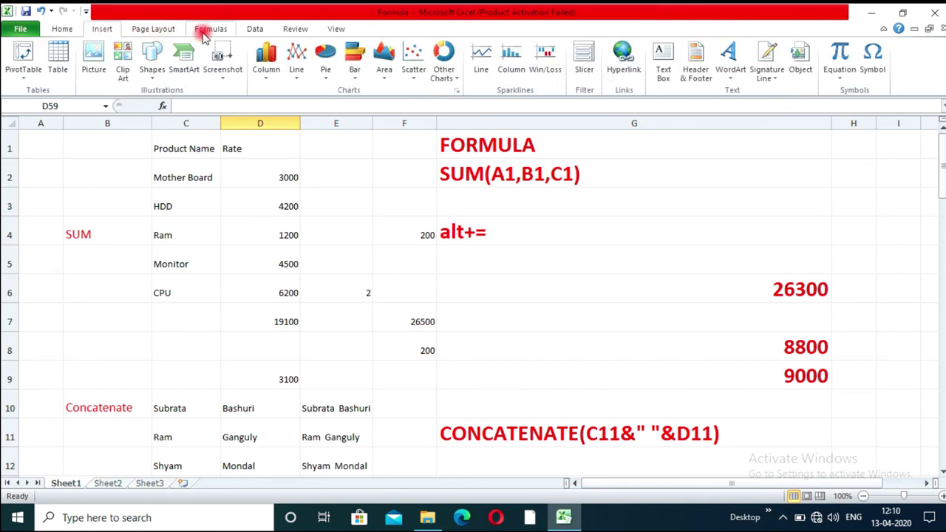
{"action": "left_click", "coordinate": [207, 29]}
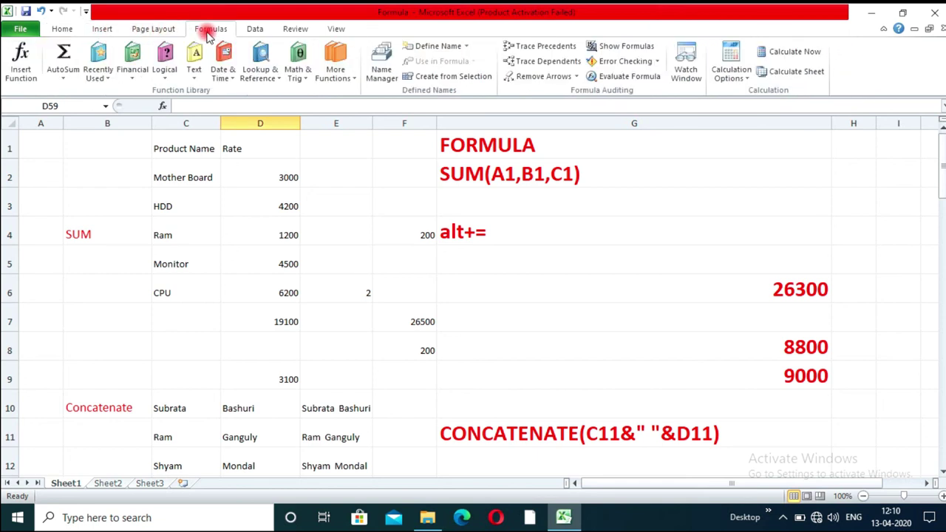
{"action": "left_click", "coordinate": [62, 29]}
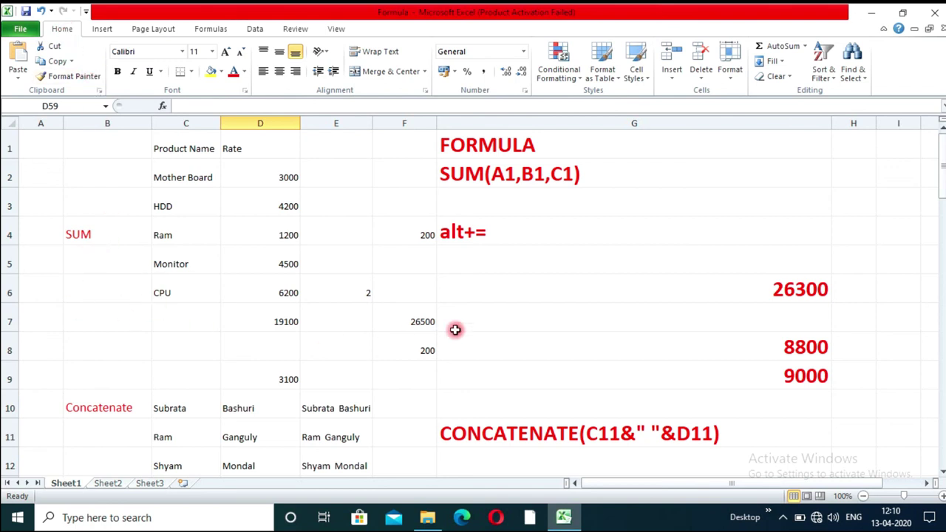